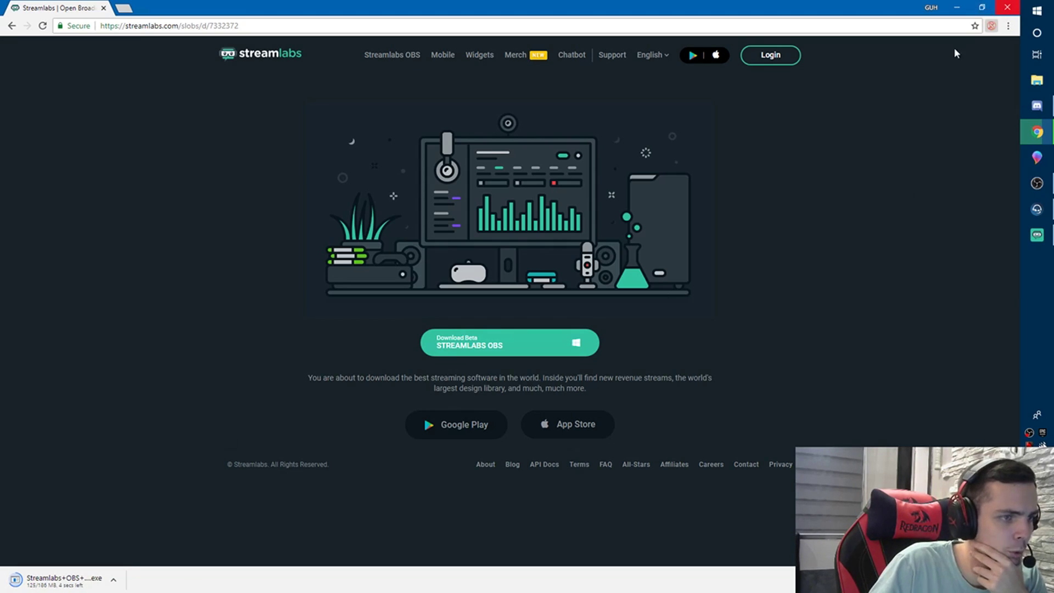
Cancel the Streamlabs OBS installer download and minimize the browser to return to Streamlabs OBS
{"action": "left_click", "coordinate": [113, 580]}
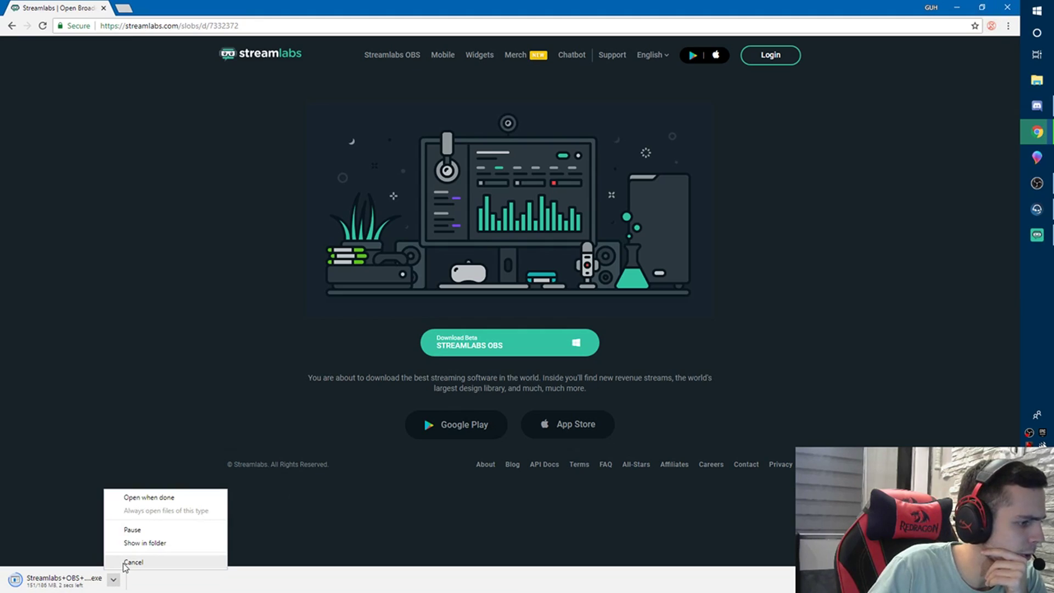
{"action": "left_click", "coordinate": [124, 564]}
{"action": "left_click", "coordinate": [959, 8]}
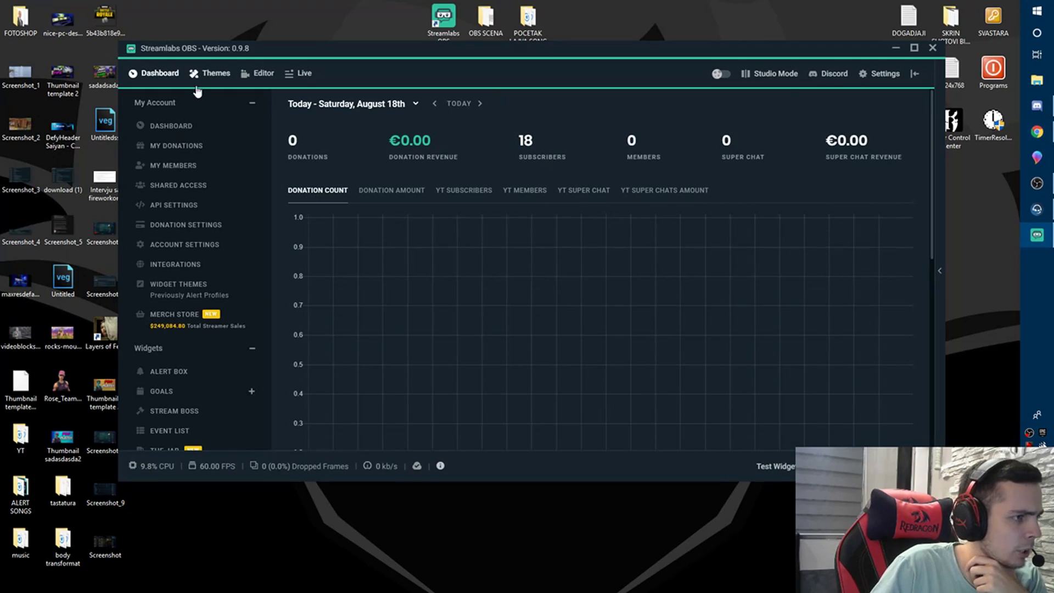
Open the scene editor and remove the Live Scene and Starting Soon scenes from the Lincoln Clay collection
{"action": "left_click", "coordinate": [248, 76]}
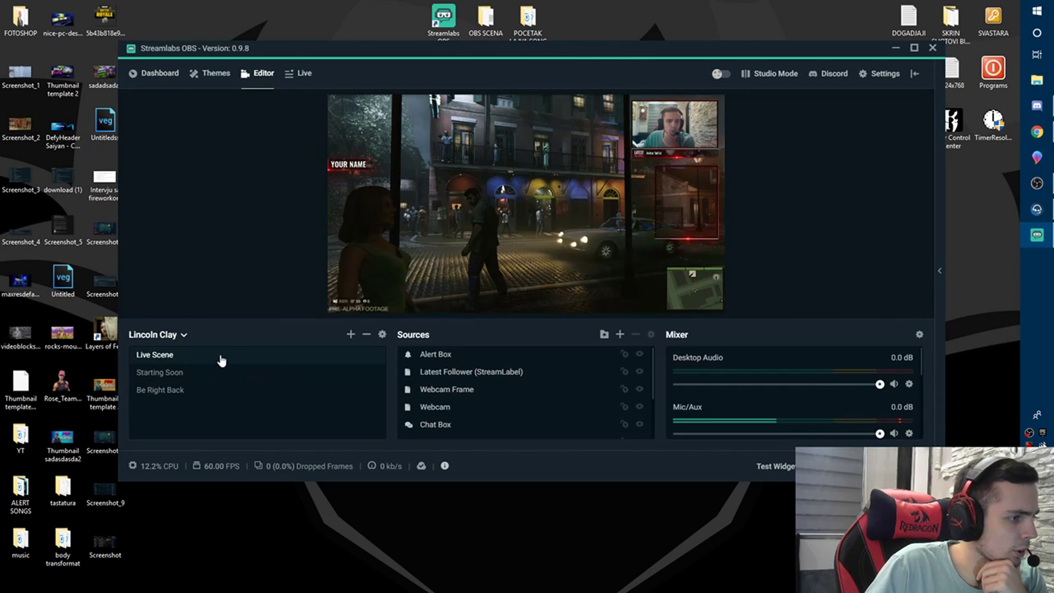
{"action": "right_click", "coordinate": [172, 357]}
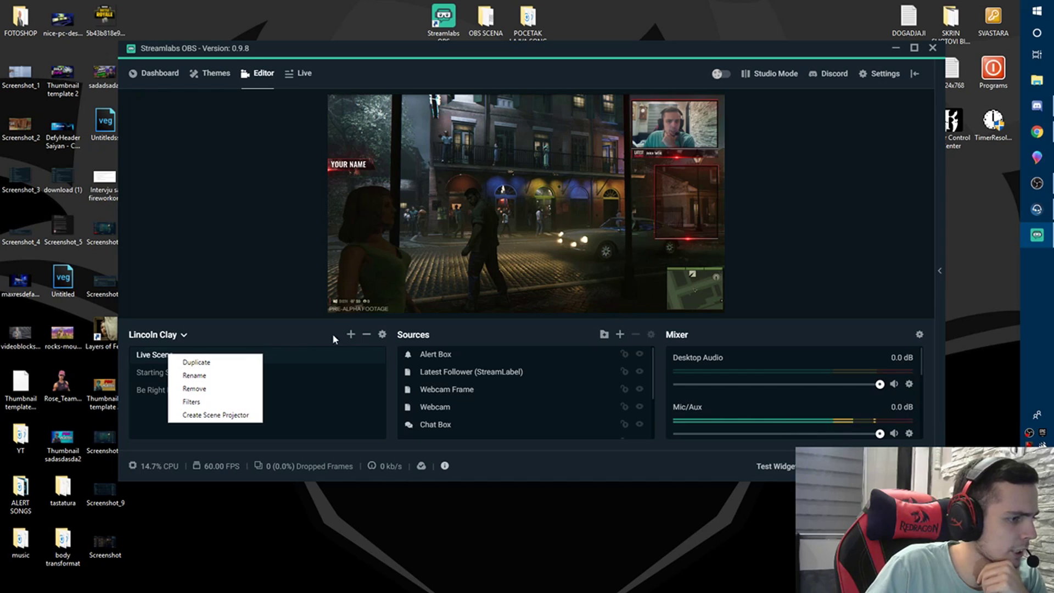
{"action": "left_click", "coordinate": [366, 334]}
{"action": "left_click", "coordinate": [366, 334]}
{"action": "left_click", "coordinate": [538, 301]}
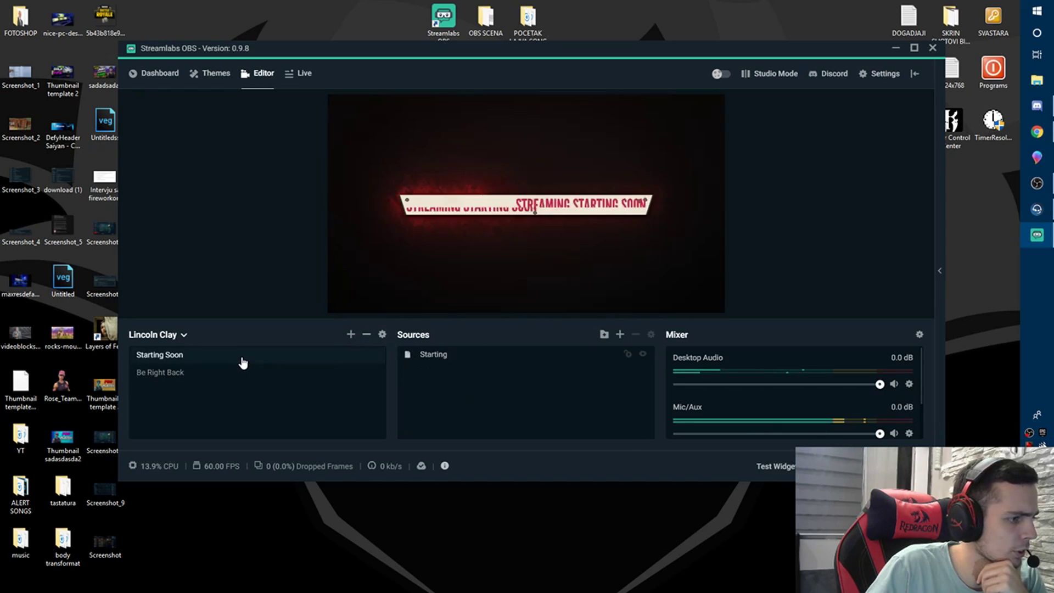
{"action": "left_click", "coordinate": [366, 335]}
{"action": "left_click", "coordinate": [538, 301]}
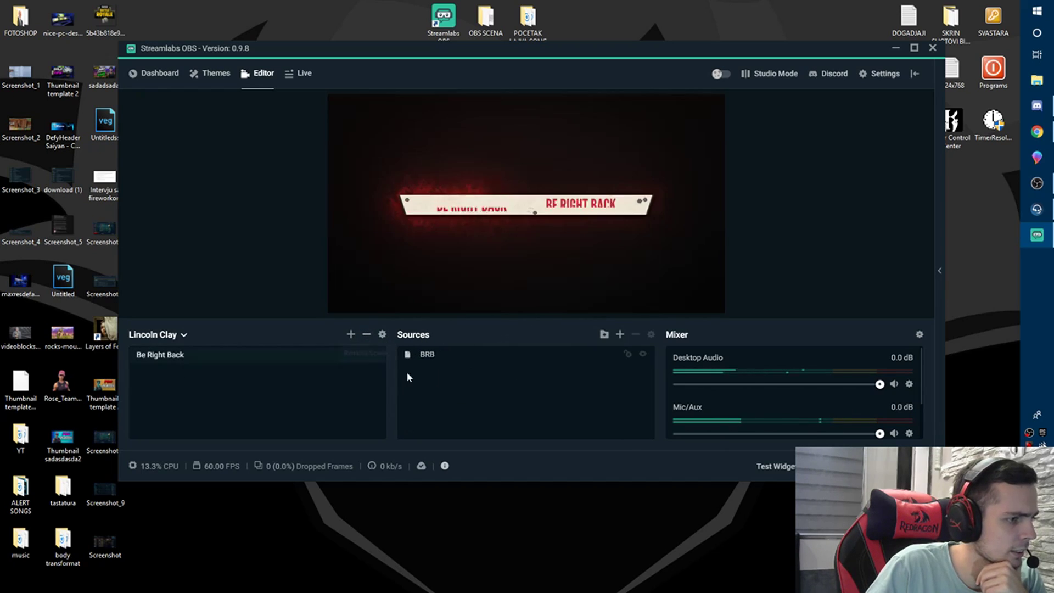
Try to remove the Be Right Back scene while it is the only scene in the collection
{"action": "left_click", "coordinate": [366, 334]}
{"action": "left_click", "coordinate": [539, 300]}
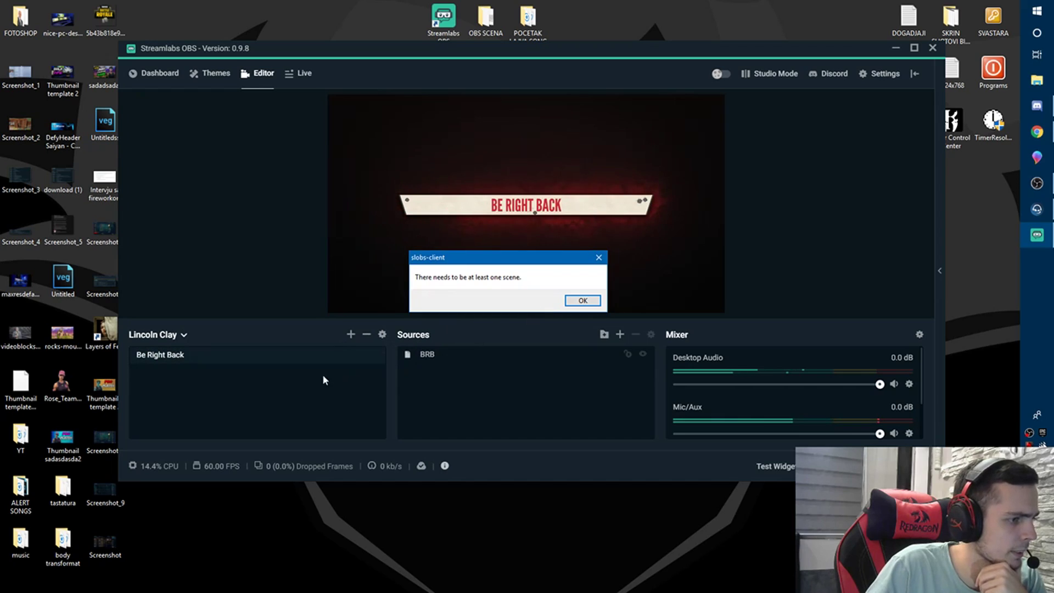
{"action": "left_click", "coordinate": [581, 301]}
{"action": "right_click", "coordinate": [303, 389]}
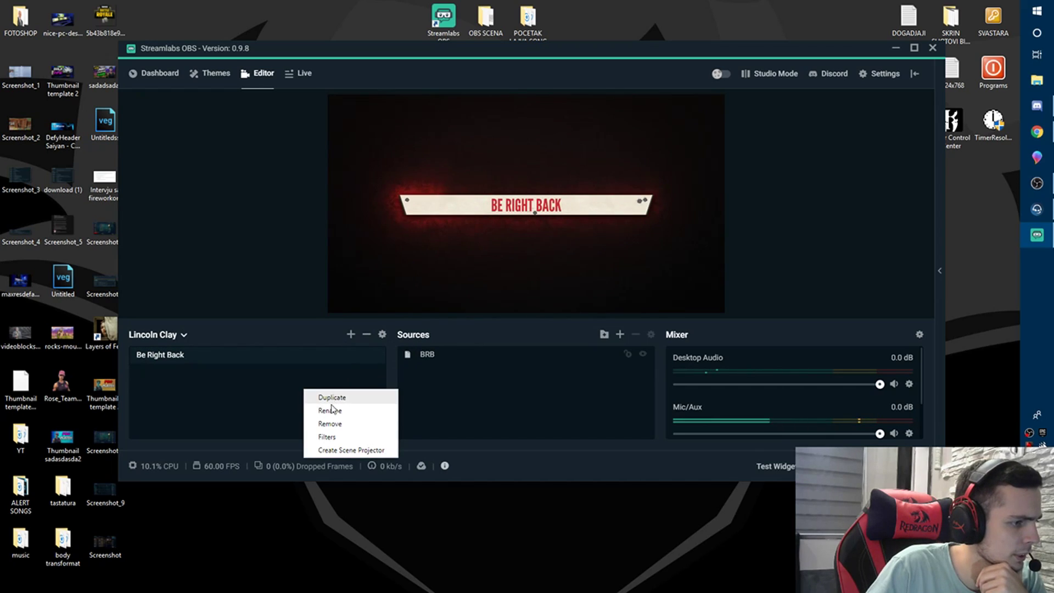
Add a scene named New Scene, and remove the Be Right Back scene from the collection
{"action": "left_click", "coordinate": [351, 334]}
{"action": "left_click", "coordinate": [608, 308]}
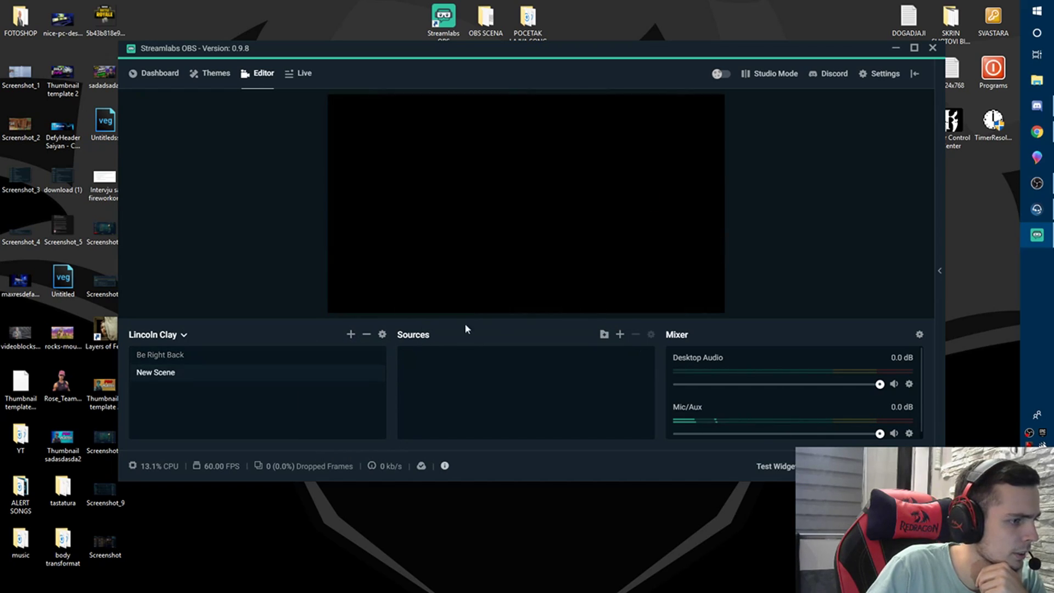
{"action": "left_click", "coordinate": [298, 358]}
{"action": "left_click", "coordinate": [366, 335]}
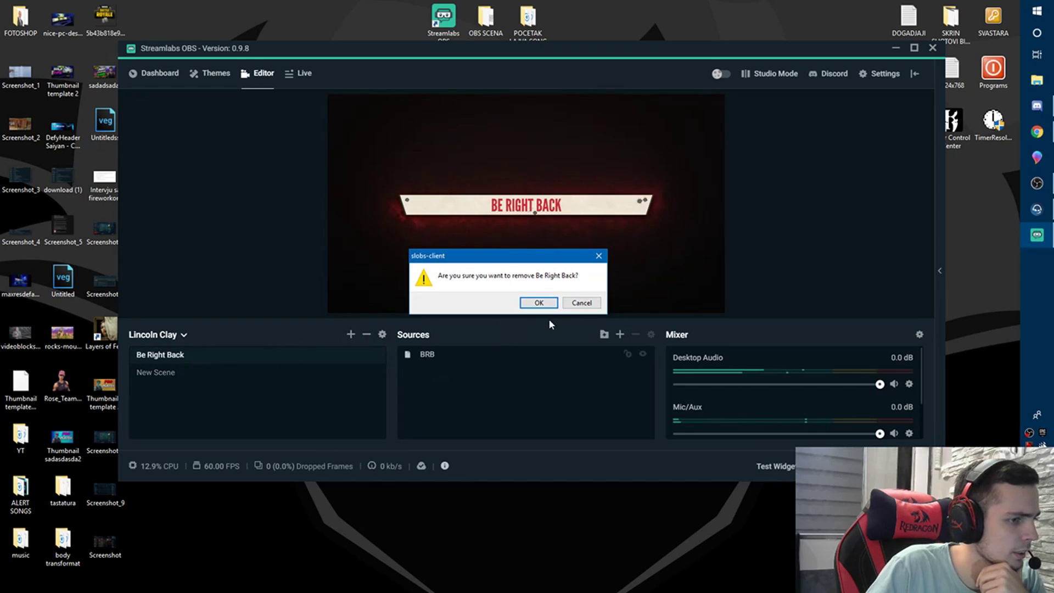
{"action": "left_click", "coordinate": [543, 301]}
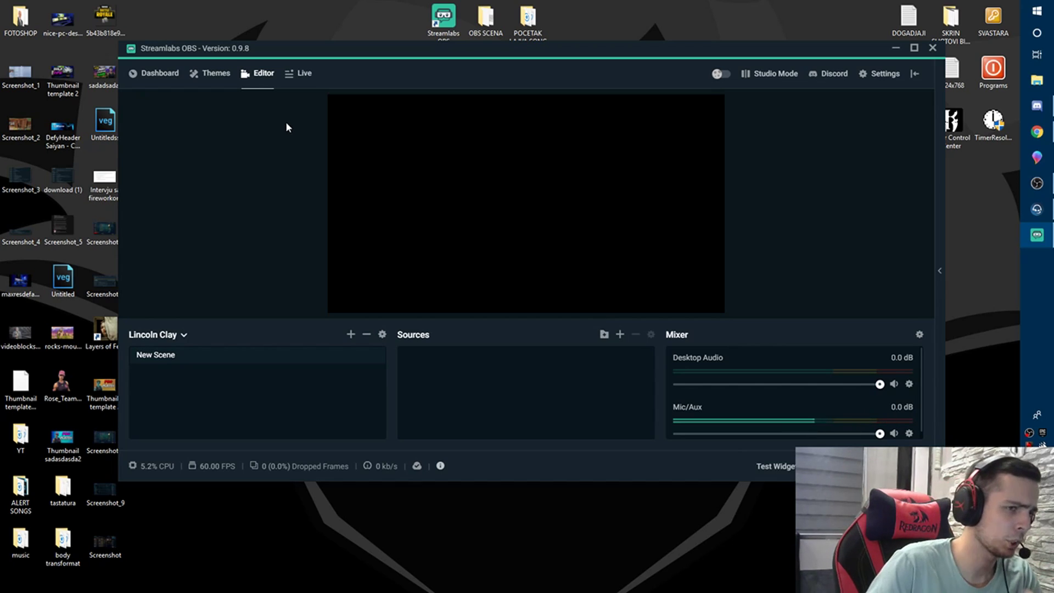
Open the scene themes library and filter it to animated themes
{"action": "left_click", "coordinate": [219, 74]}
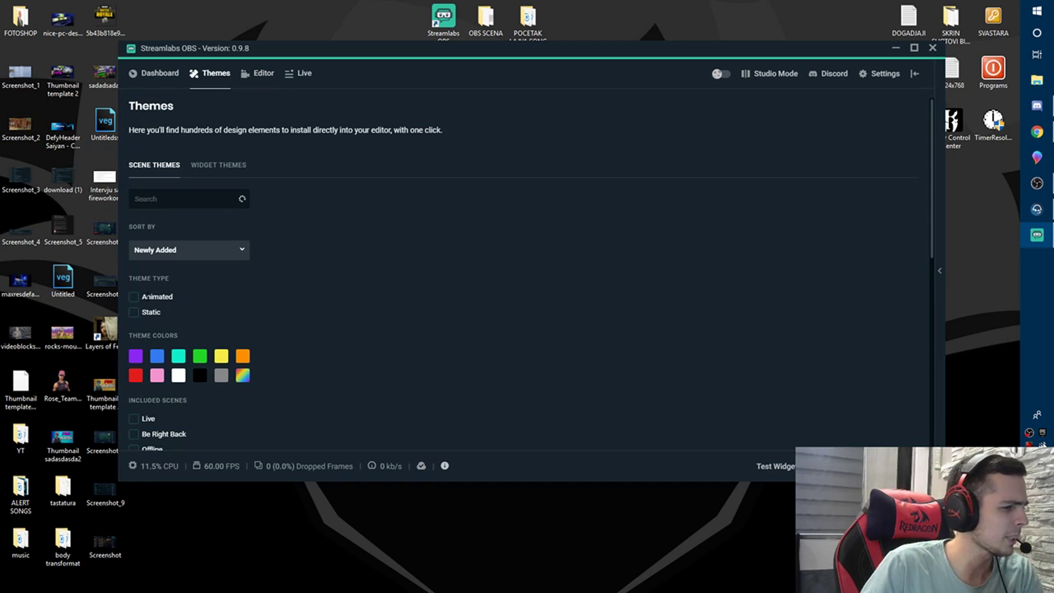
{"action": "left_click", "coordinate": [134, 298]}
{"action": "scroll", "coordinate": [132, 247], "scroll_direction": "down", "scroll_amount": 2}
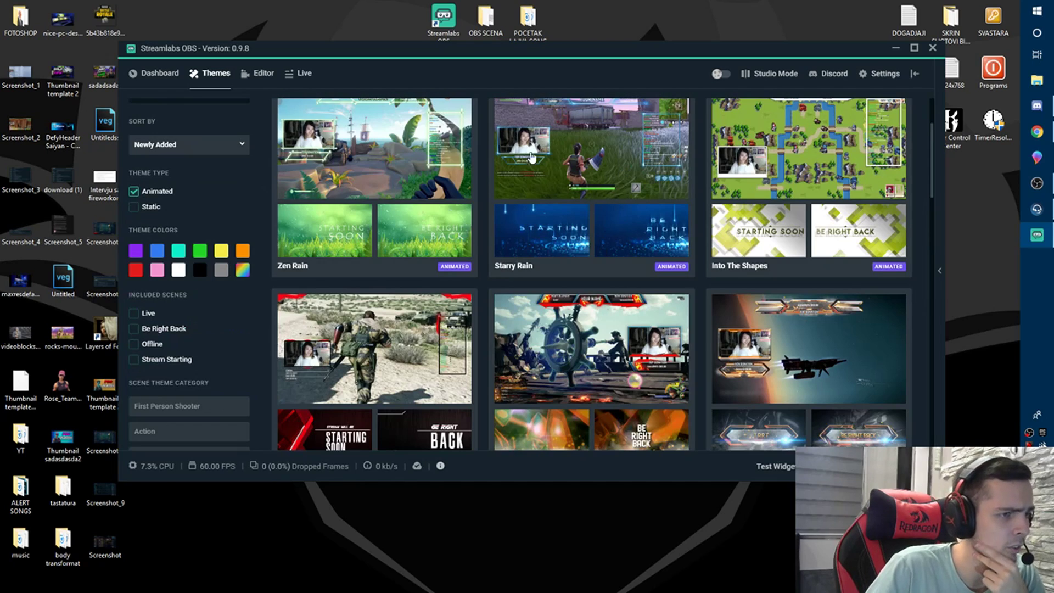
{"action": "scroll", "coordinate": [532, 158], "scroll_direction": "up", "scroll_amount": 1}
{"action": "scroll", "coordinate": [637, 231], "scroll_direction": "down", "scroll_amount": 4}
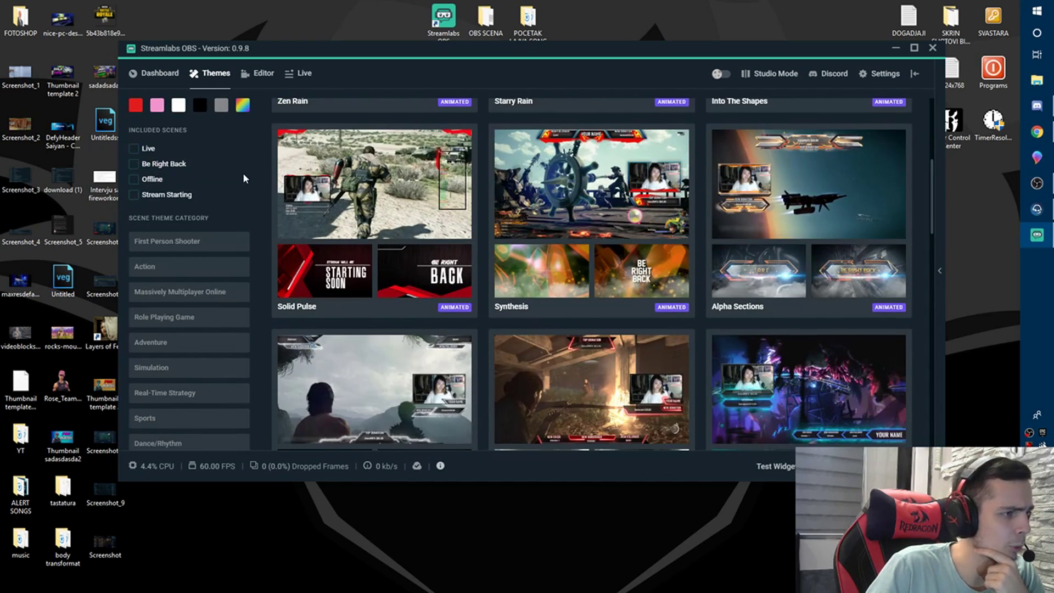
Browse the animated scene themes with the black theme colour, and return to the unfiltered colour listing
{"action": "scroll", "coordinate": [190, 192], "scroll_direction": "up", "scroll_amount": 2}
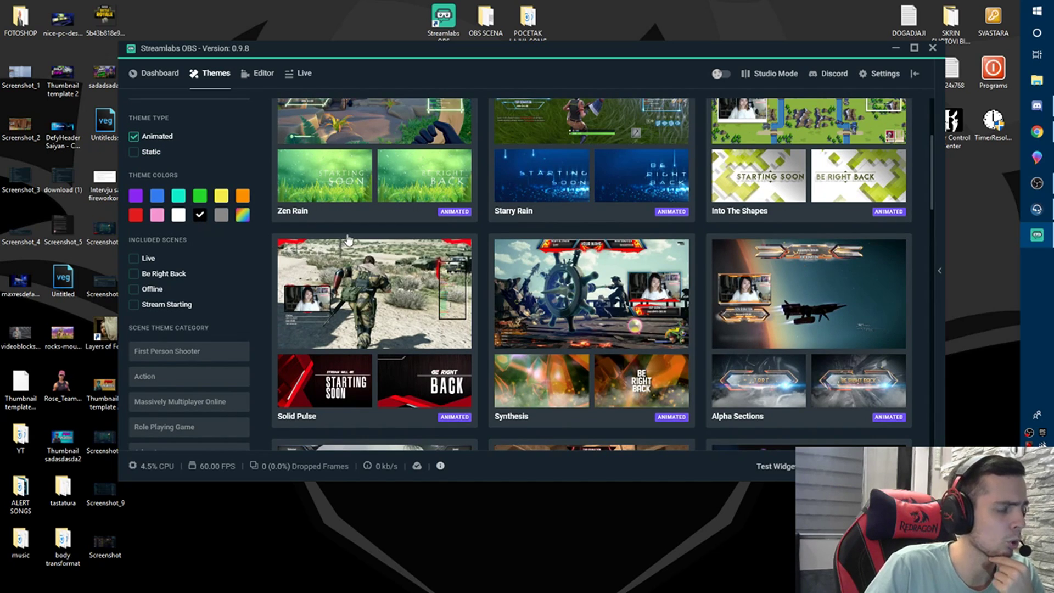
{"action": "scroll", "coordinate": [345, 241], "scroll_direction": "down", "scroll_amount": 4}
{"action": "scroll", "coordinate": [353, 226], "scroll_direction": "up", "scroll_amount": 4}
{"action": "scroll", "coordinate": [638, 275], "scroll_direction": "down", "scroll_amount": 4}
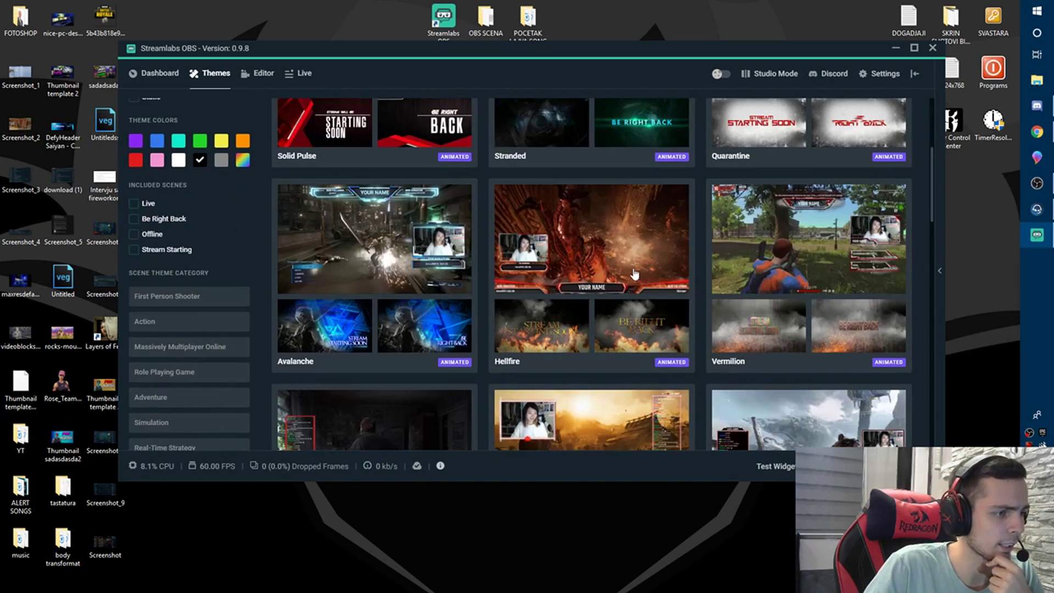
{"action": "scroll", "coordinate": [637, 274], "scroll_direction": "down", "scroll_amount": 4}
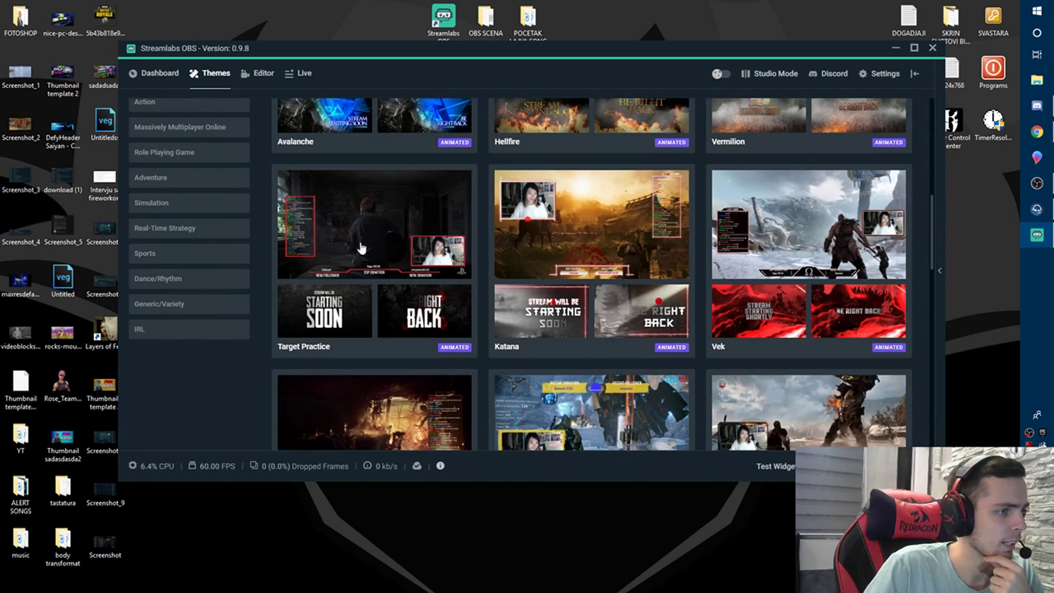
{"action": "scroll", "coordinate": [395, 230], "scroll_direction": "down", "scroll_amount": 3}
{"action": "scroll", "coordinate": [231, 212], "scroll_direction": "up", "scroll_amount": 6}
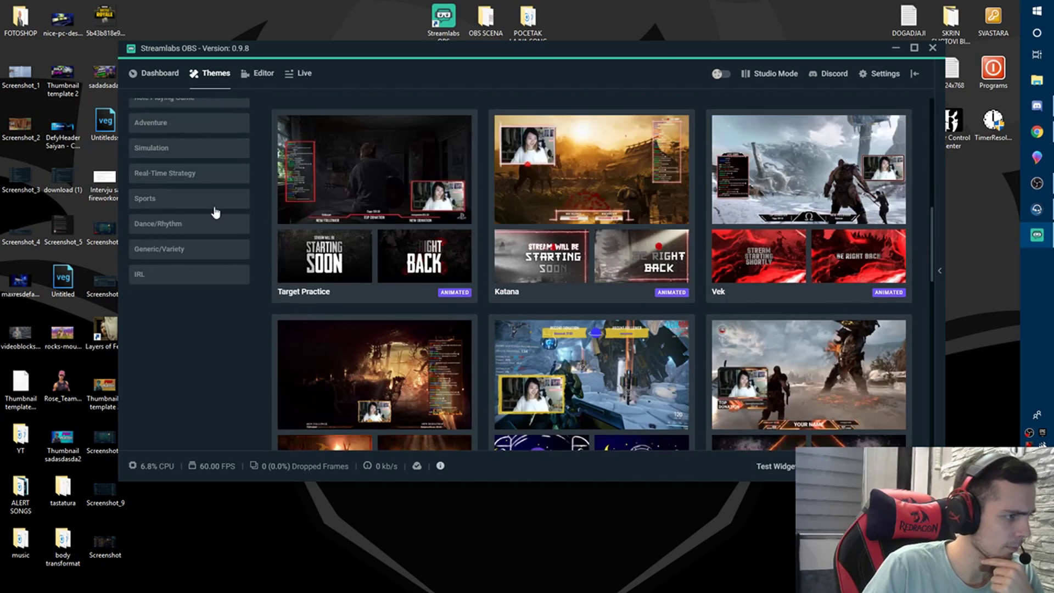
{"action": "scroll", "coordinate": [181, 264], "scroll_direction": "up", "scroll_amount": 3}
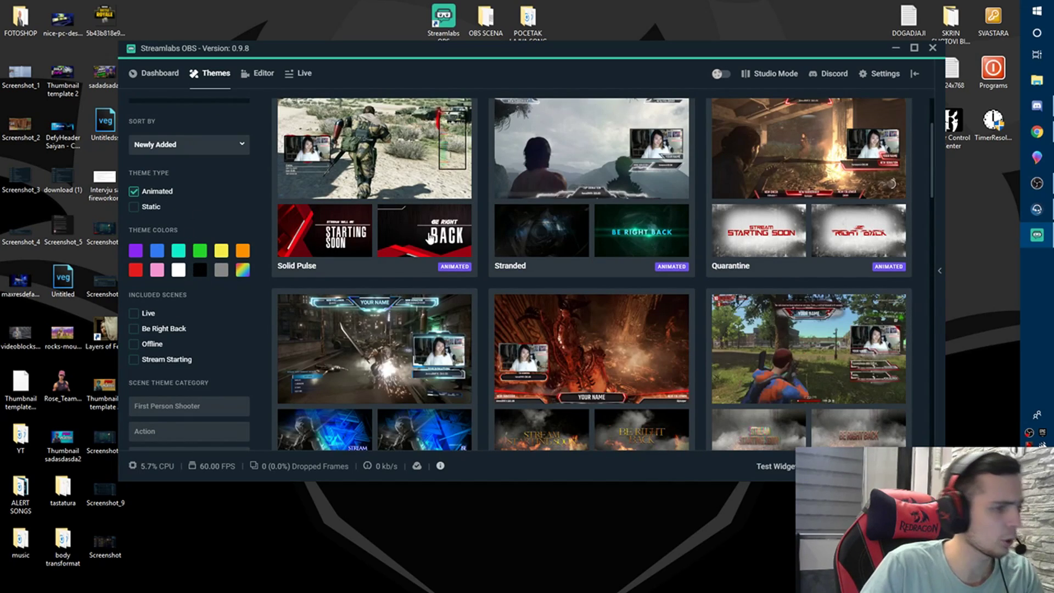
{"action": "scroll", "coordinate": [430, 238], "scroll_direction": "up", "scroll_amount": 4}
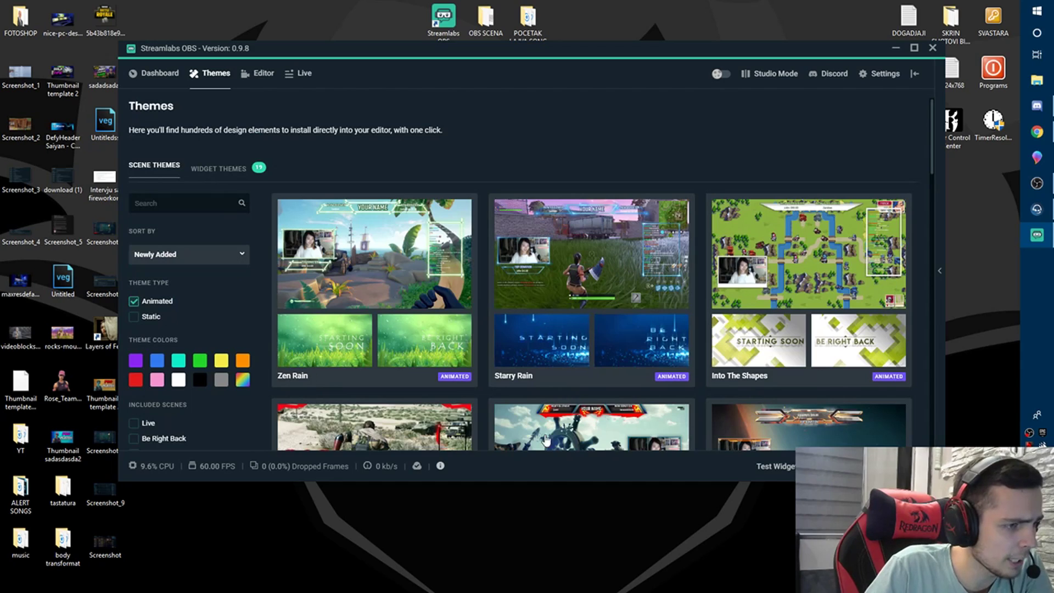
Open the Starry Rain theme and preview its Starting Soon, Be Right Back and live scene designs
{"action": "left_click", "coordinate": [559, 388]}
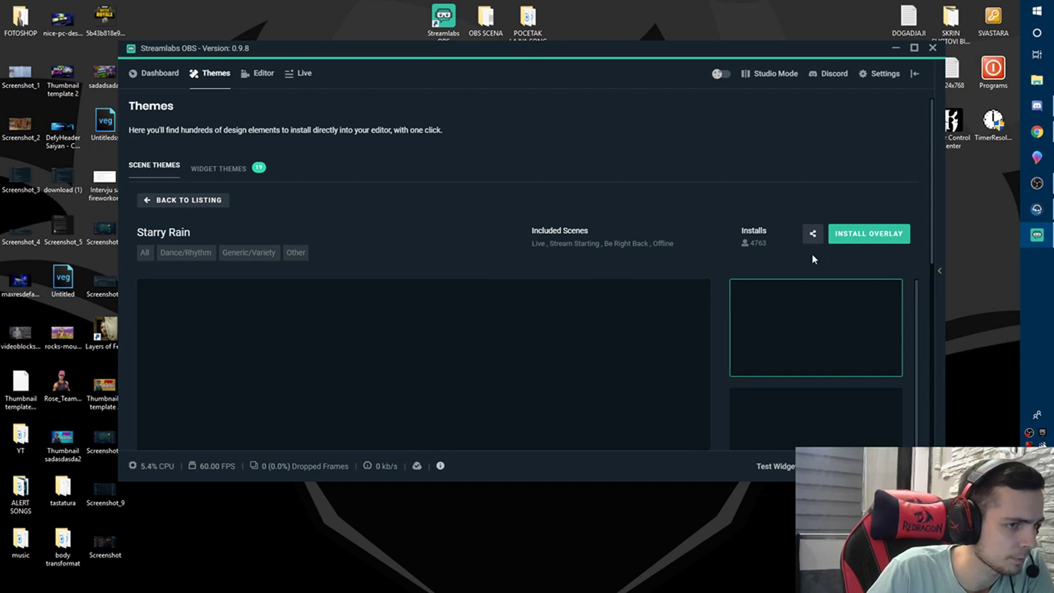
{"action": "scroll", "coordinate": [609, 219], "scroll_direction": "down", "scroll_amount": 4}
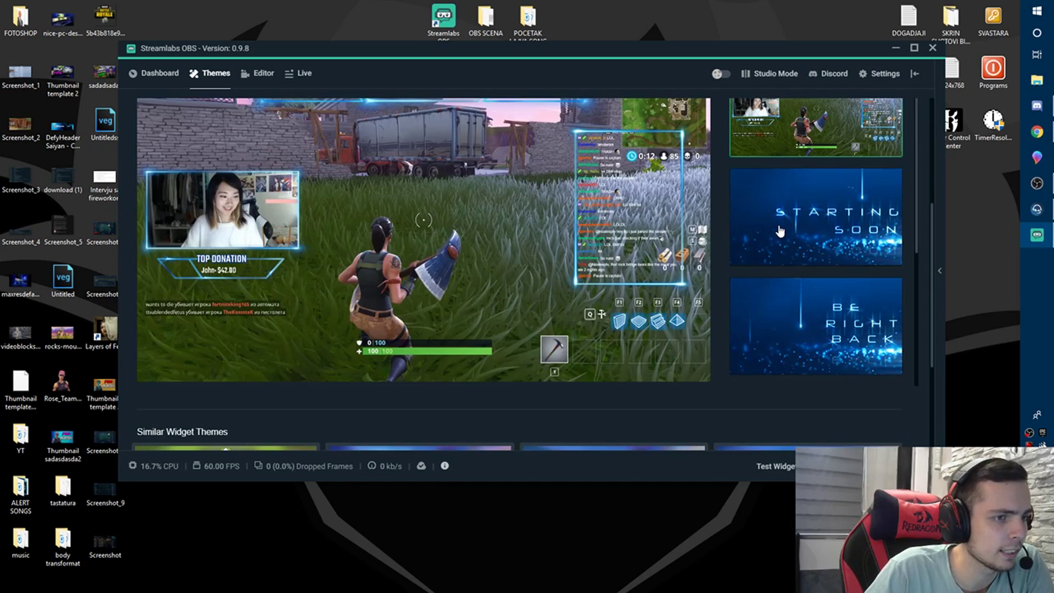
{"action": "left_click", "coordinate": [780, 239]}
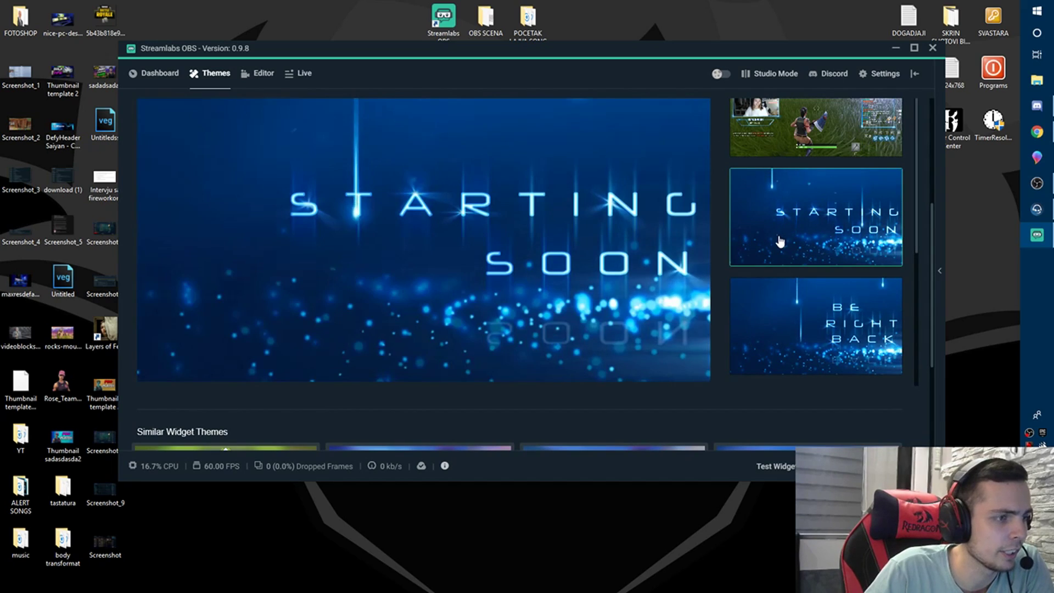
{"action": "left_click", "coordinate": [833, 309]}
{"action": "scroll", "coordinate": [790, 142], "scroll_direction": "up", "scroll_amount": 3}
{"action": "left_click", "coordinate": [790, 275]}
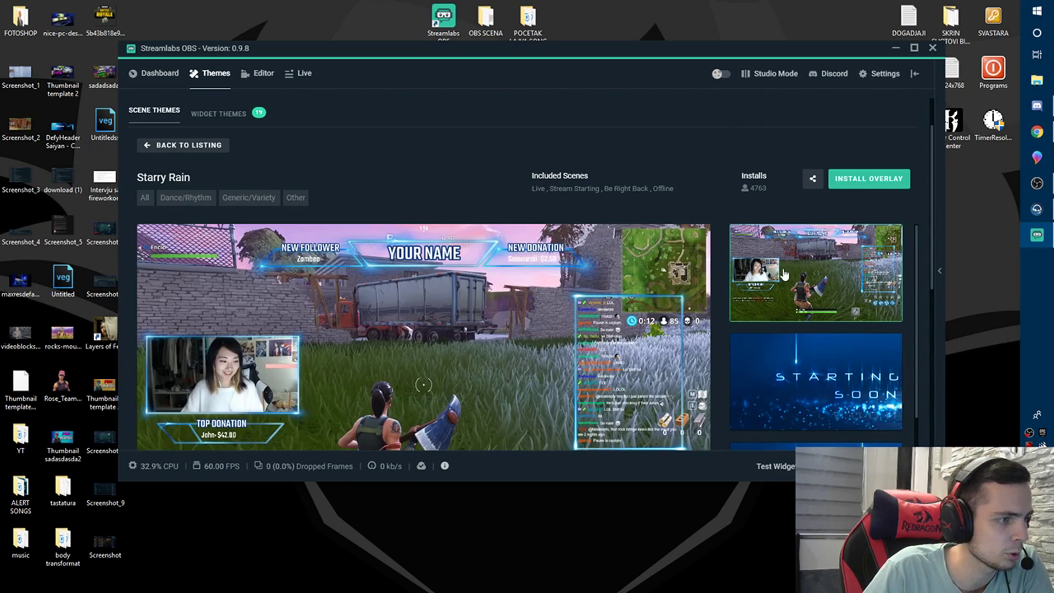
{"action": "scroll", "coordinate": [790, 275], "scroll_direction": "down", "scroll_amount": 3}
{"action": "scroll", "coordinate": [540, 212], "scroll_direction": "up", "scroll_amount": 1}
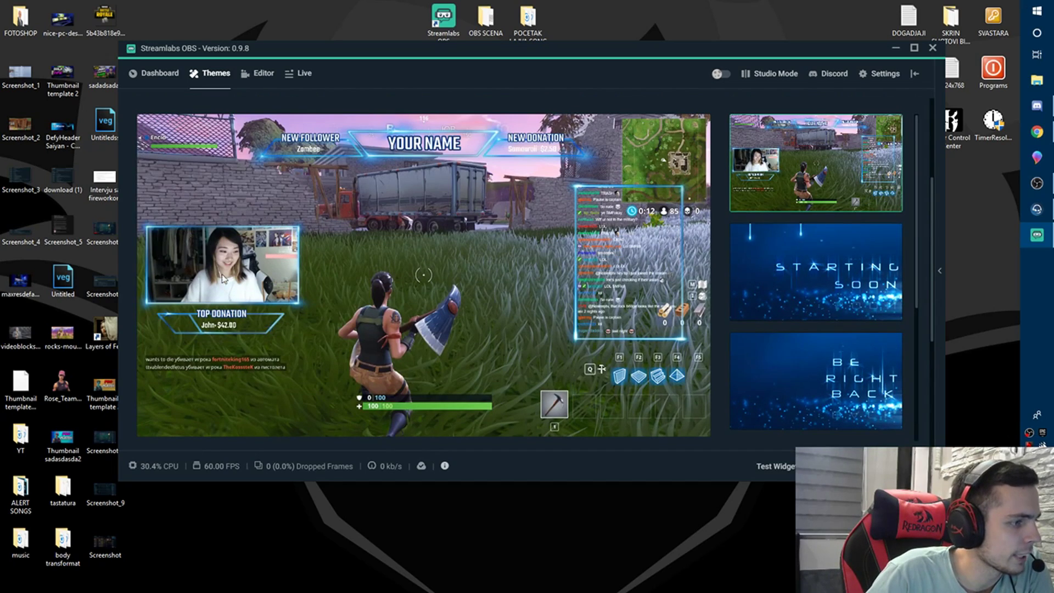
{"action": "scroll", "coordinate": [339, 229], "scroll_direction": "up", "scroll_amount": 1}
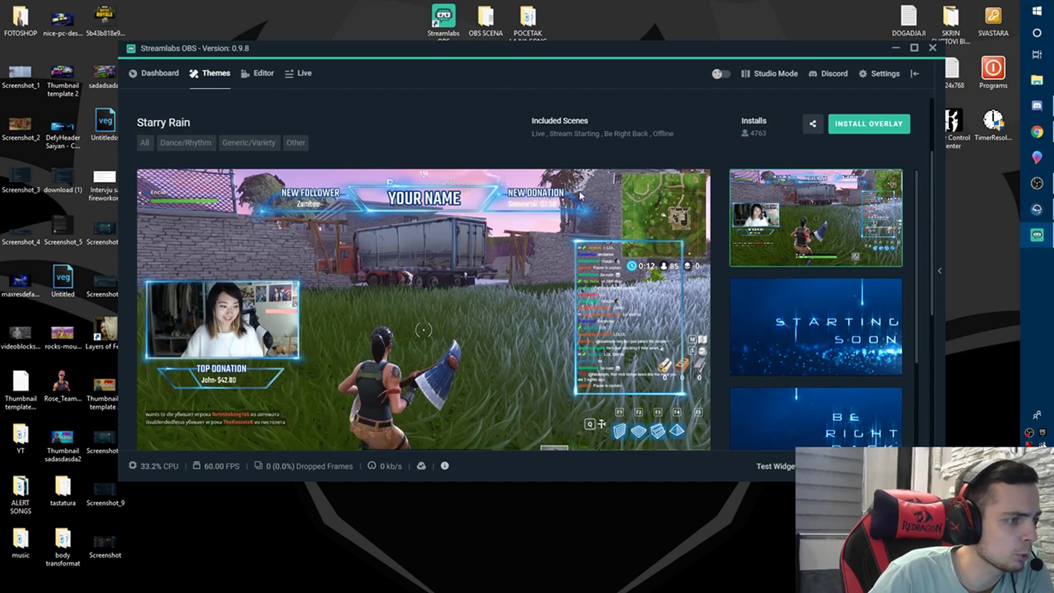
{"action": "scroll", "coordinate": [598, 200], "scroll_direction": "up", "scroll_amount": 1}
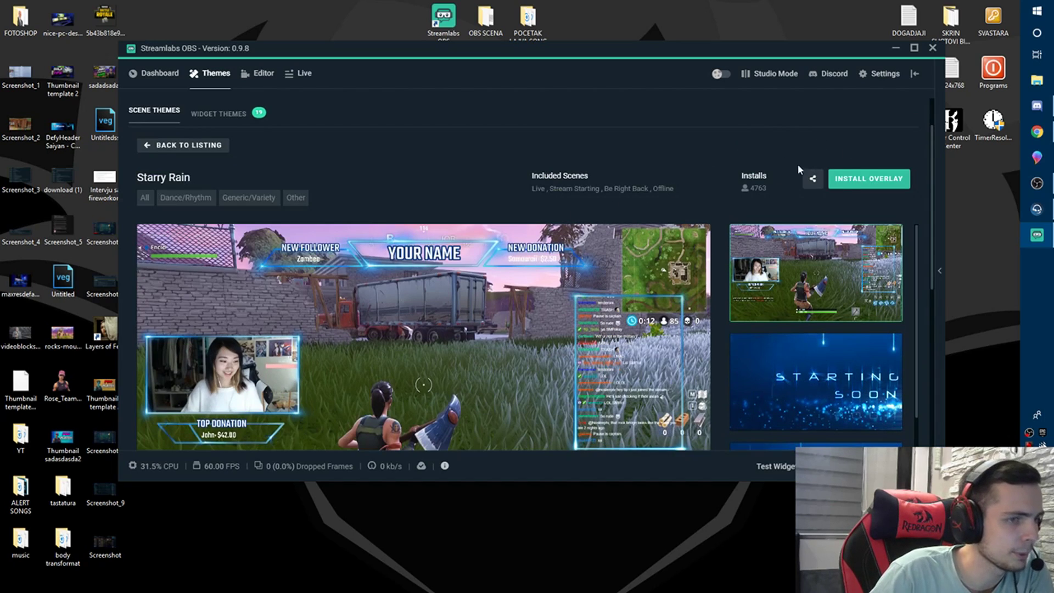
Install the Starry Rain overlay as a new scene collection and check the ongoing recording in OBS
{"action": "left_click", "coordinate": [869, 178]}
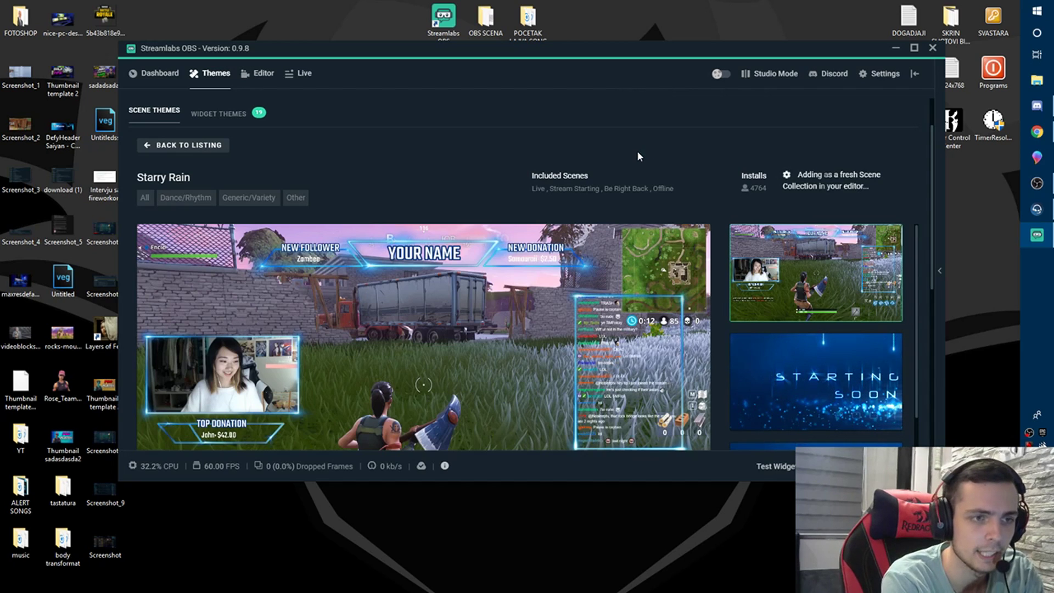
{"action": "left_click", "coordinate": [1037, 184]}
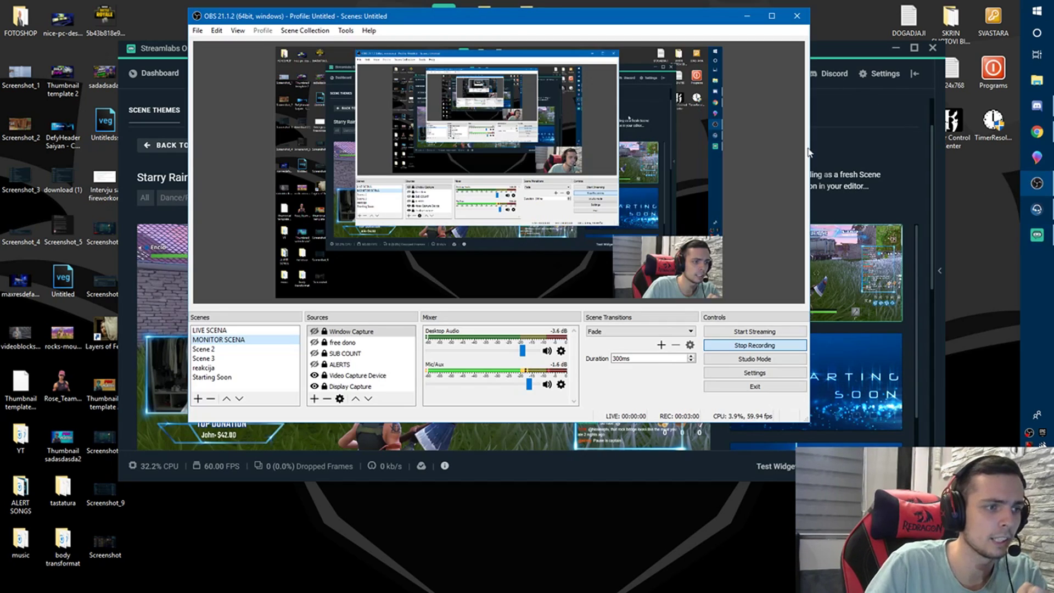
{"action": "left_click", "coordinate": [824, 12]}
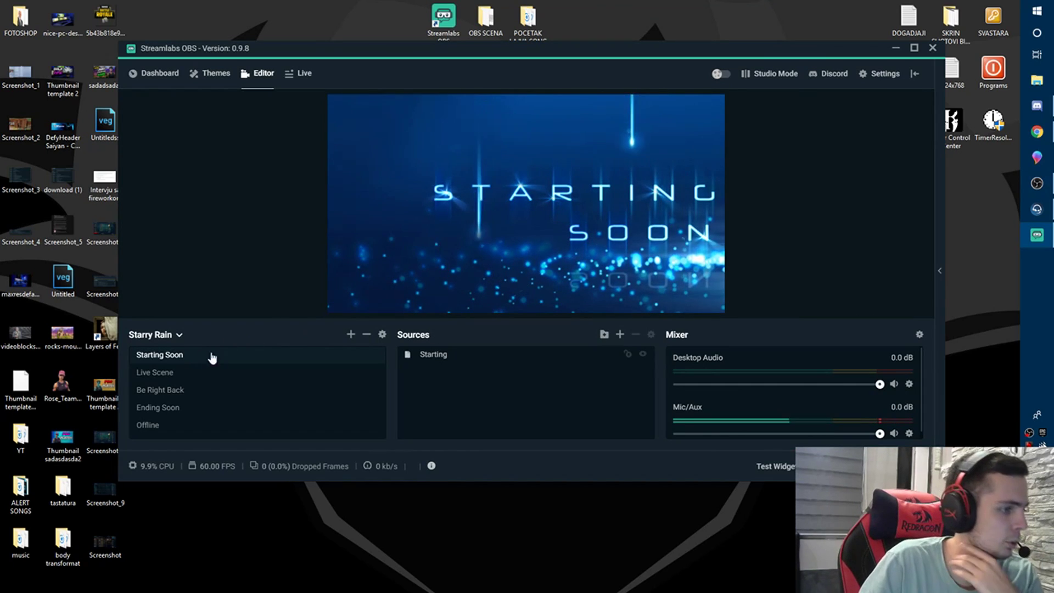
Hide the "Background (delete me)" source and the Chatbox folder in the Live Scene
{"action": "left_click", "coordinate": [189, 371]}
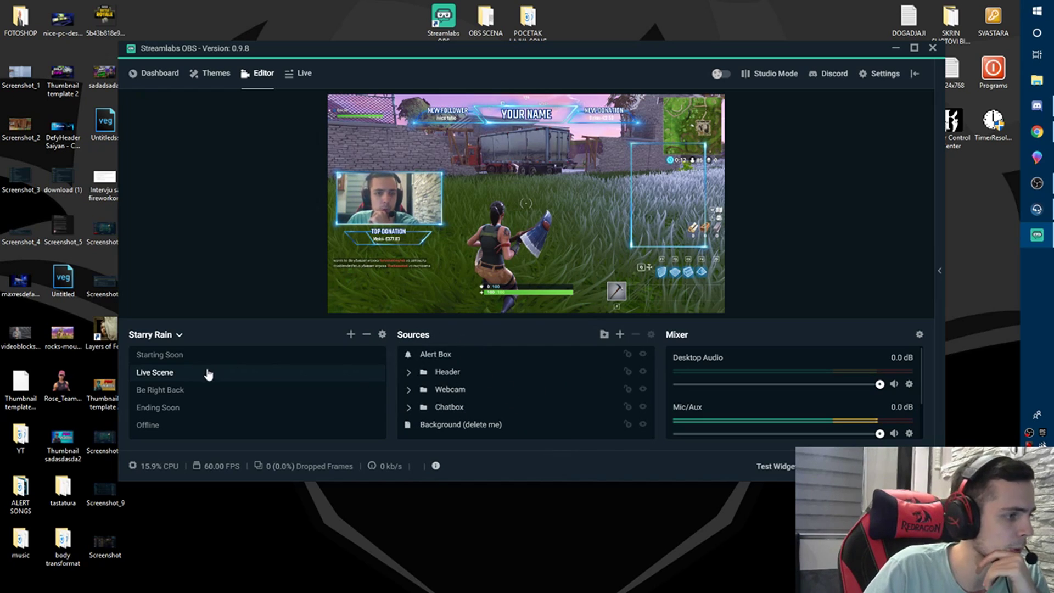
{"action": "left_click", "coordinate": [643, 425]}
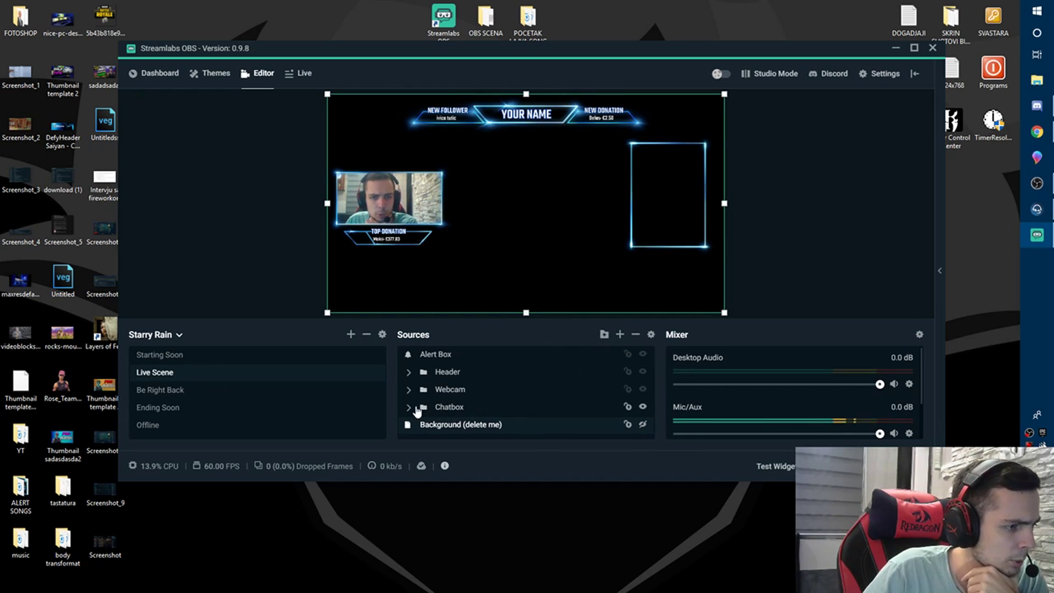
{"action": "left_click", "coordinate": [615, 407]}
{"action": "left_click", "coordinate": [642, 407]}
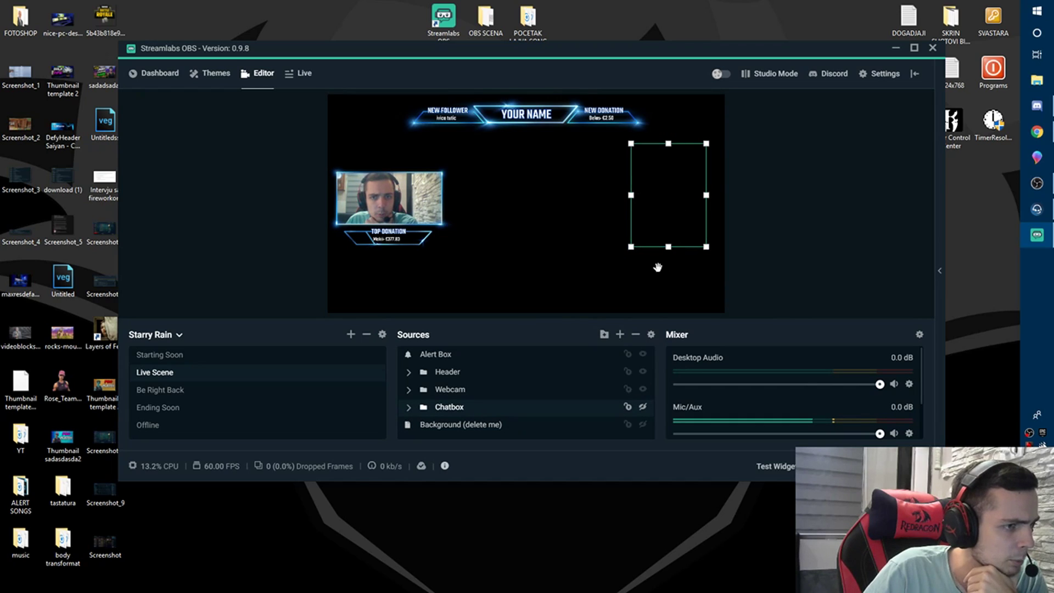
{"action": "left_click", "coordinate": [778, 282]}
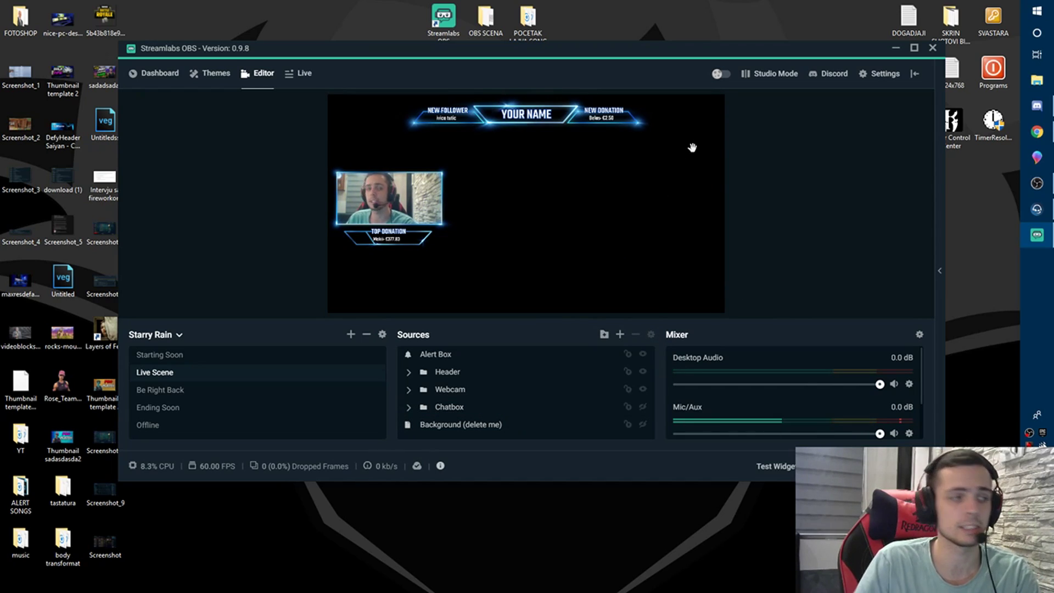
Preview the Be Right Back, Ending Soon and Offline scenes, and return to the Live Scene
{"action": "left_click", "coordinate": [196, 391]}
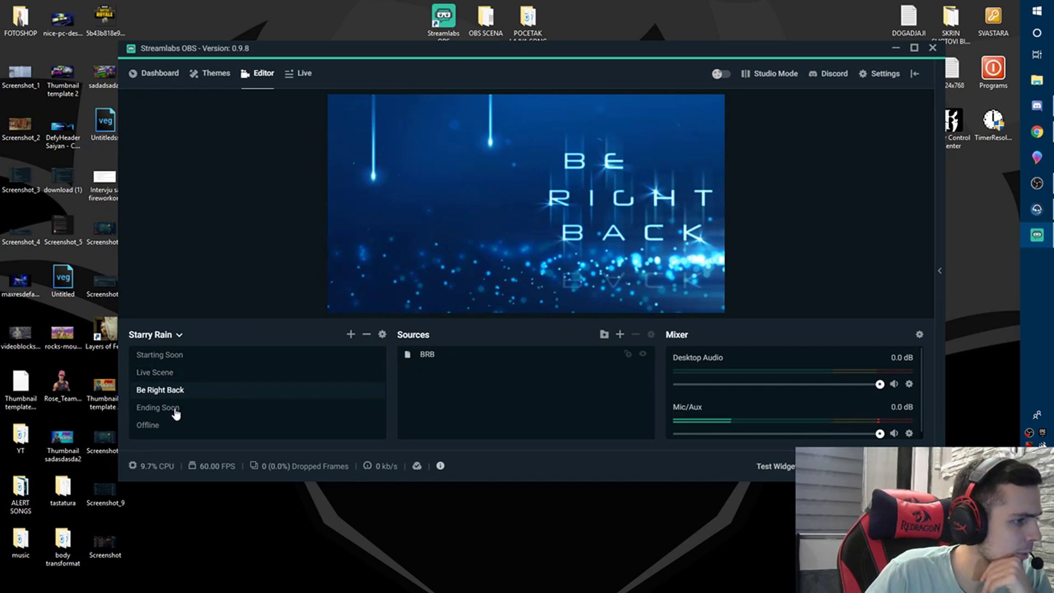
{"action": "left_click", "coordinate": [174, 409]}
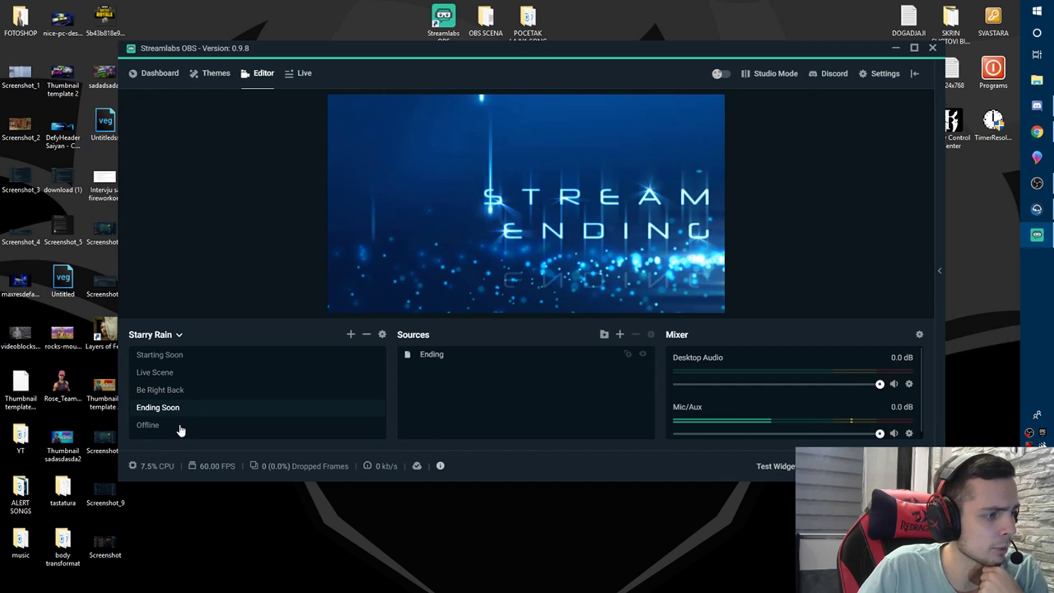
{"action": "left_click", "coordinate": [180, 426]}
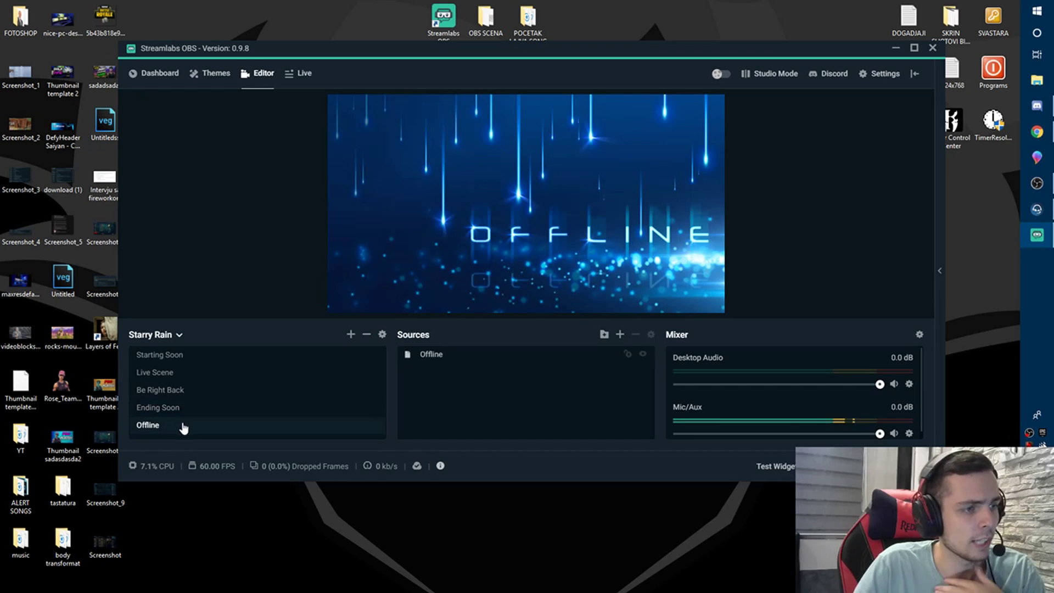
{"action": "left_click", "coordinate": [253, 356]}
{"action": "left_click", "coordinate": [265, 373]}
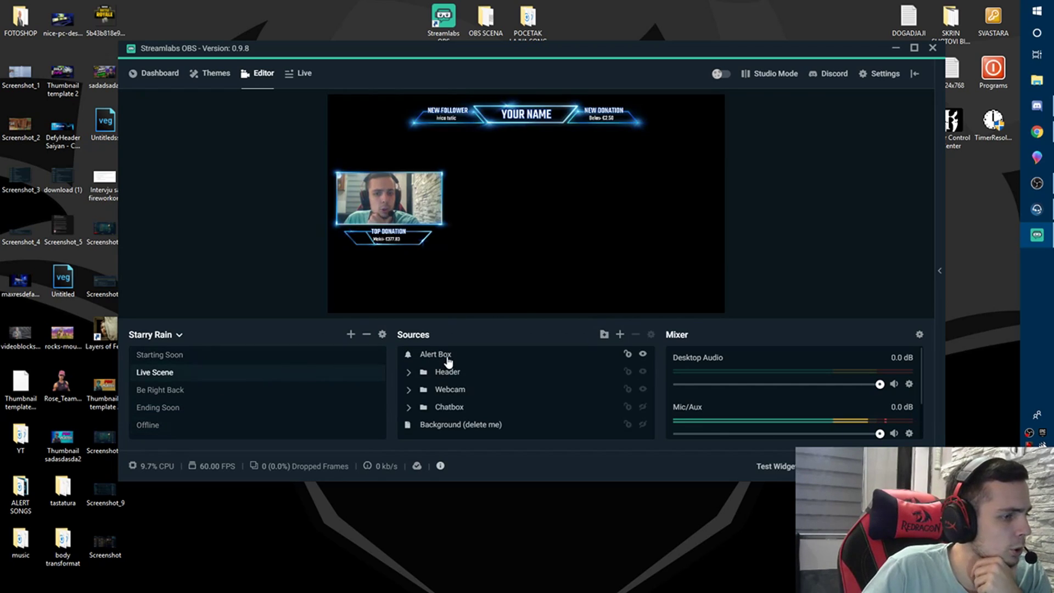
Select the Alert Box source and open the Donations alert settings of the Alert Box widget in the dashboard
{"action": "left_click", "coordinate": [421, 356]}
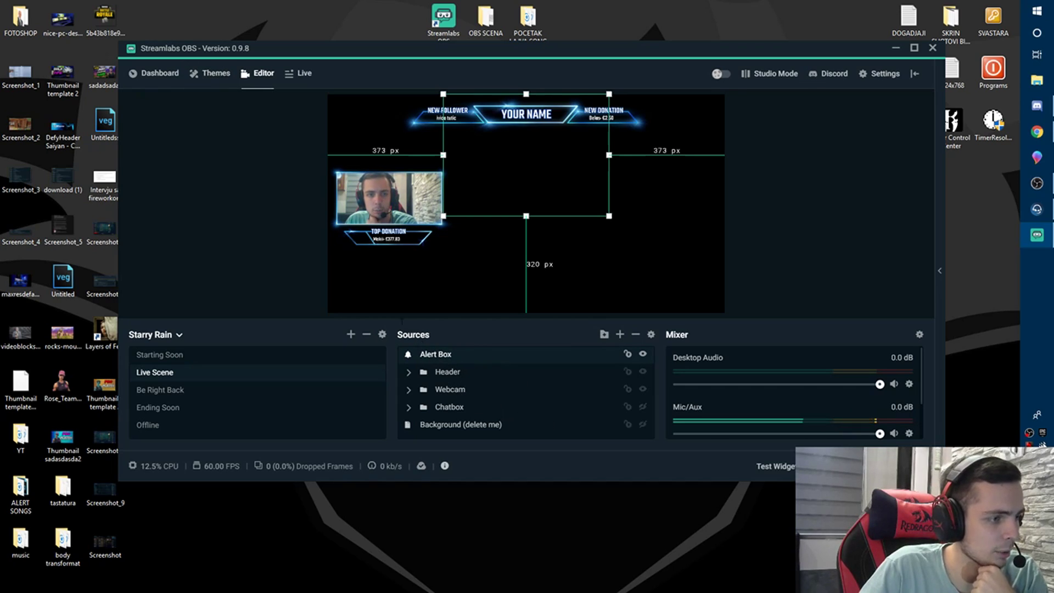
{"action": "left_click", "coordinate": [147, 77]}
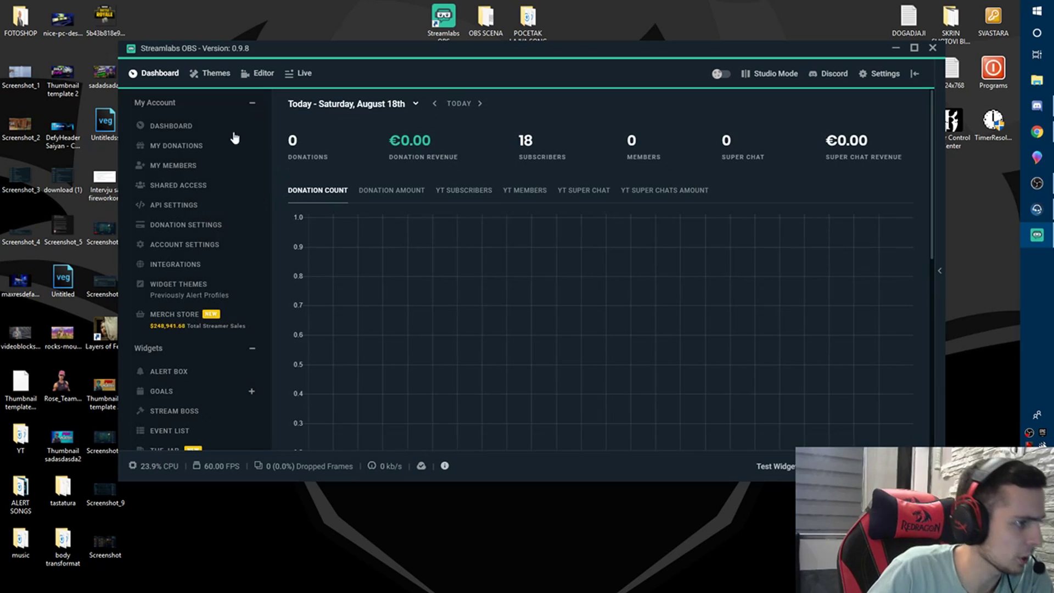
{"action": "left_click", "coordinate": [174, 375]}
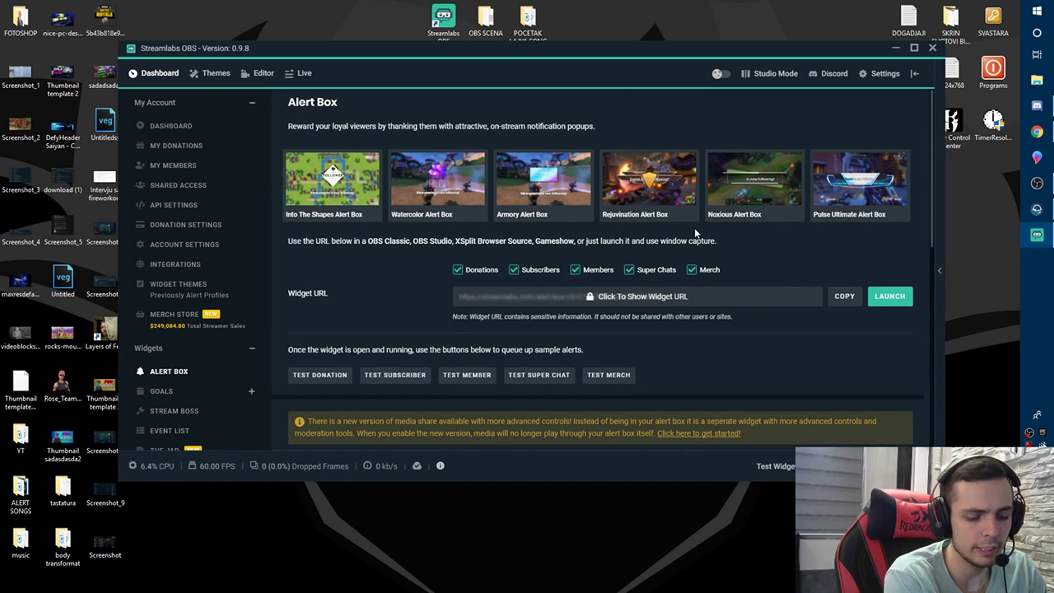
{"action": "key", "text": "XF86AudioLowerVolume"}
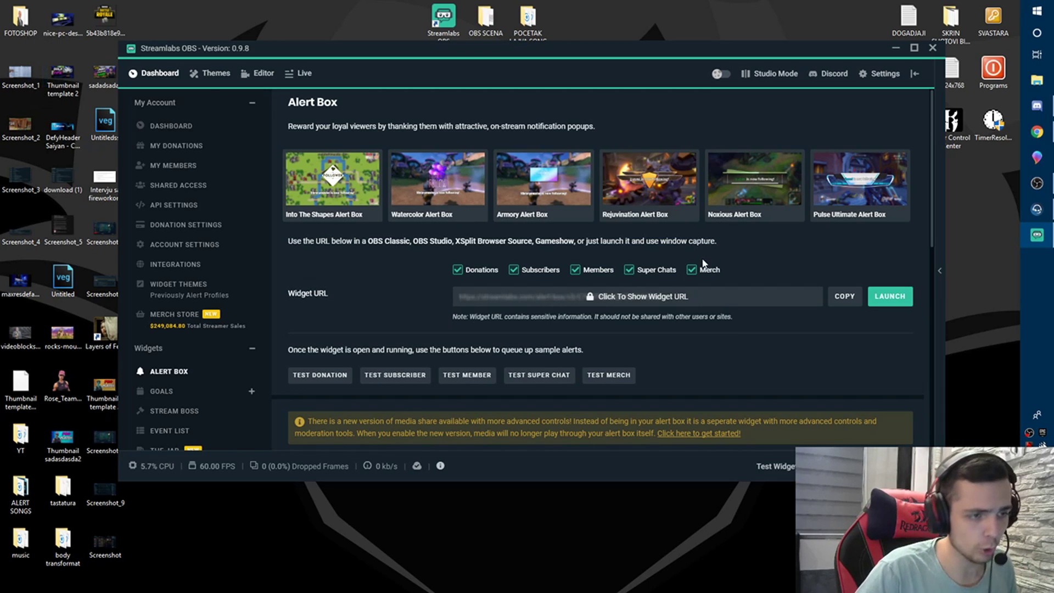
{"action": "scroll", "coordinate": [701, 256], "scroll_direction": "down", "scroll_amount": 3}
{"action": "scroll", "coordinate": [604, 258], "scroll_direction": "down", "scroll_amount": 4}
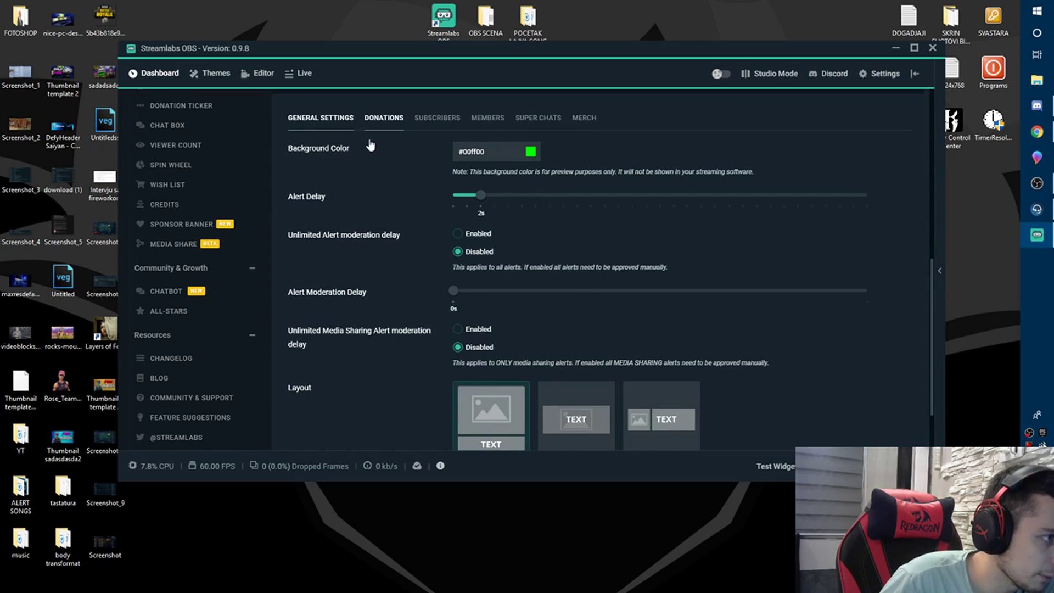
{"action": "left_click", "coordinate": [371, 139]}
{"action": "scroll", "coordinate": [253, 137], "scroll_direction": "up", "scroll_amount": 2}
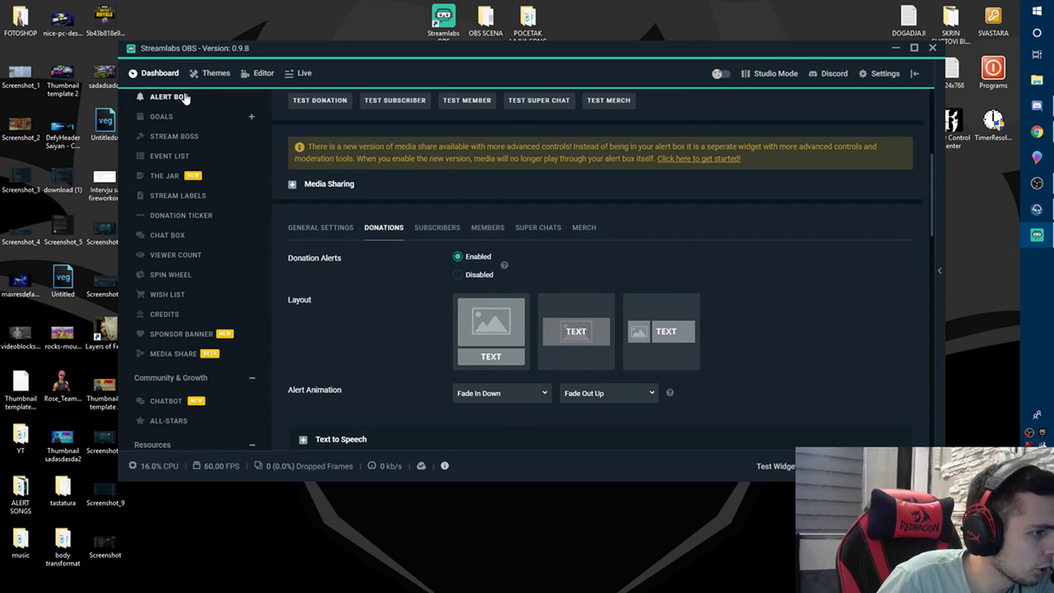
Look through the uploaded images and sounds available for the donation alert without replacing its media
{"action": "scroll", "coordinate": [388, 239], "scroll_direction": "down", "scroll_amount": 10}
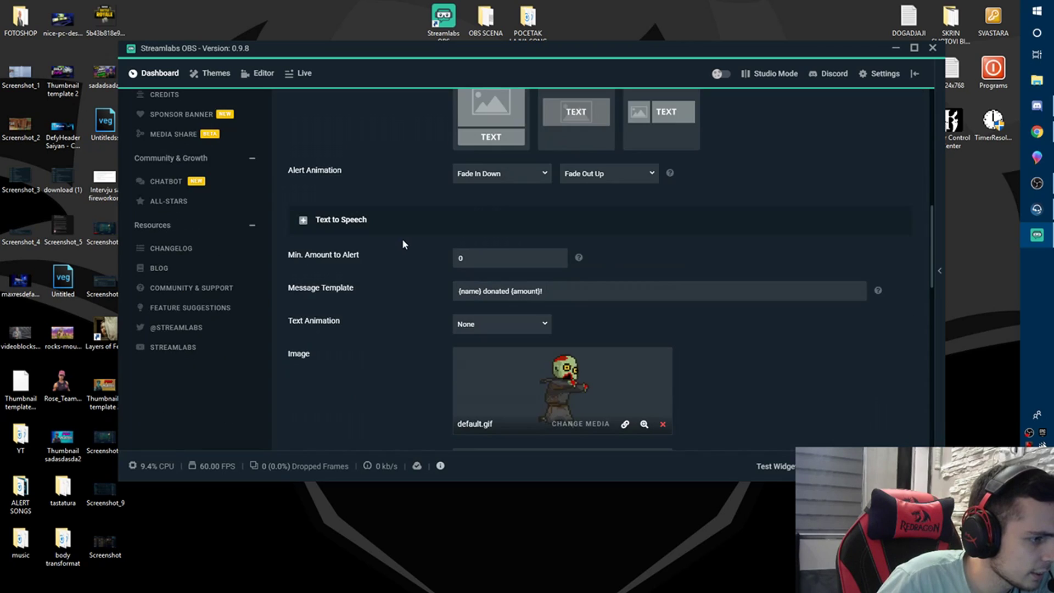
{"action": "scroll", "coordinate": [414, 245], "scroll_direction": "up", "scroll_amount": 2}
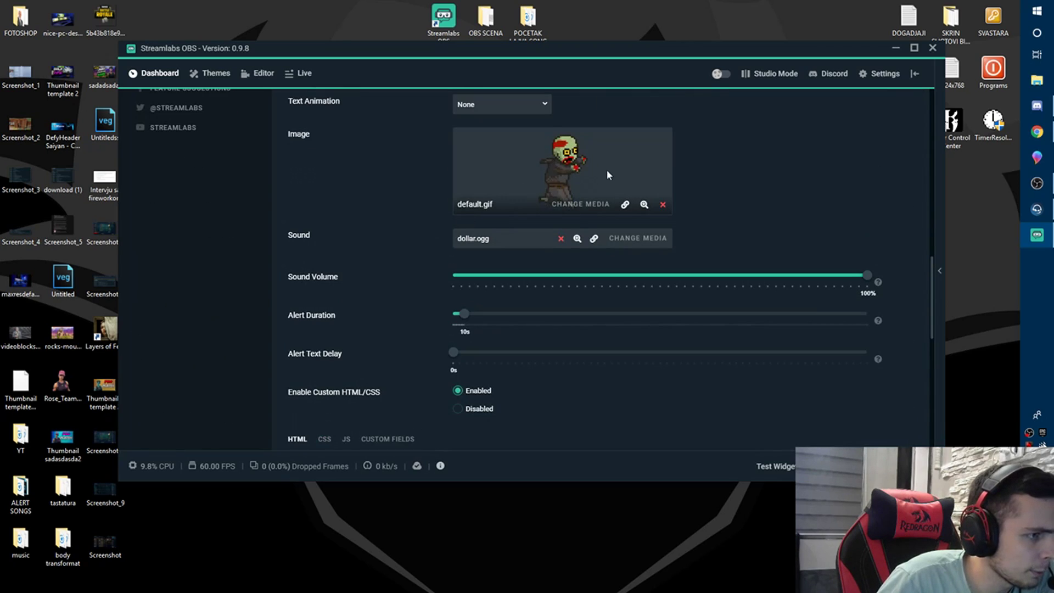
{"action": "left_click", "coordinate": [565, 204]}
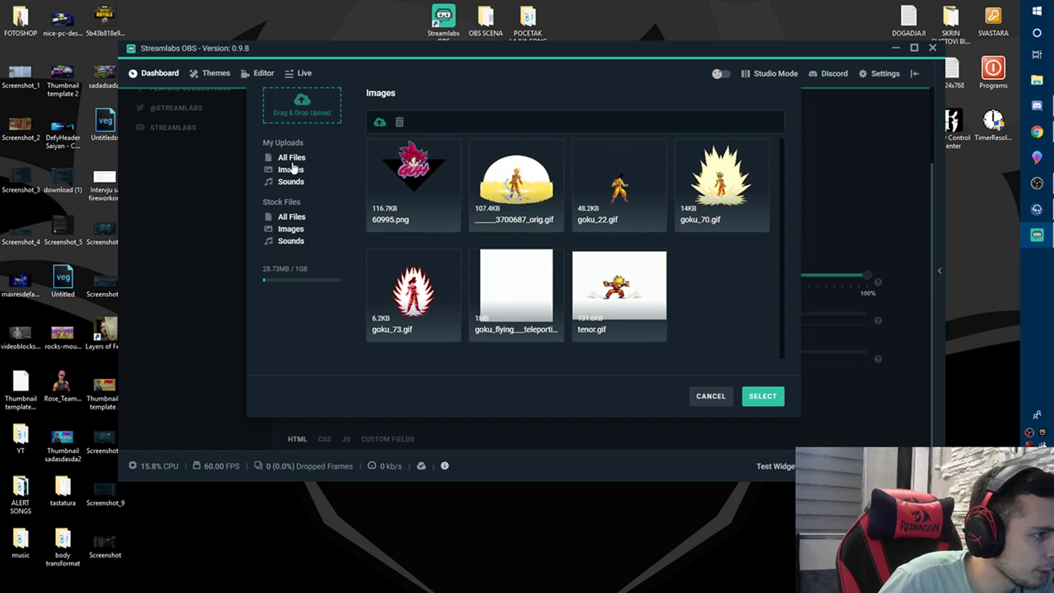
{"action": "left_click", "coordinate": [710, 396]}
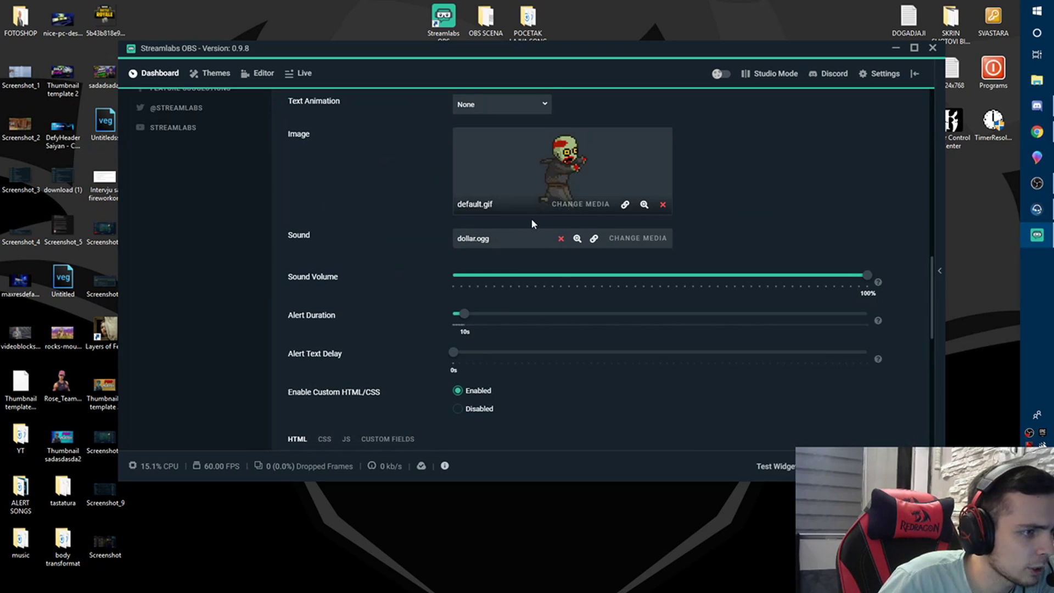
{"action": "left_click", "coordinate": [626, 242]}
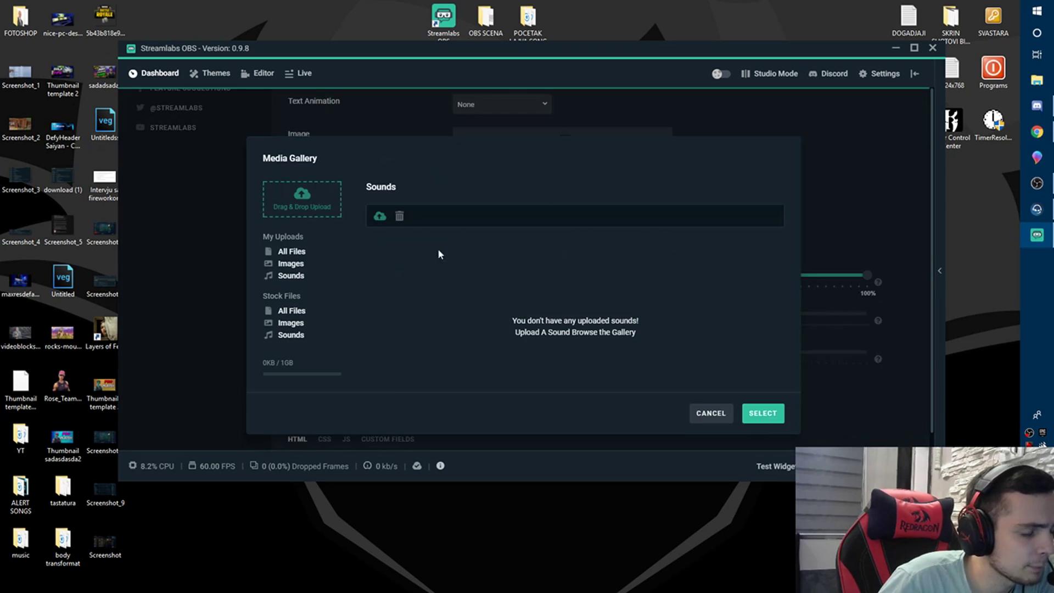
{"action": "scroll", "coordinate": [450, 269], "scroll_direction": "down", "scroll_amount": 3}
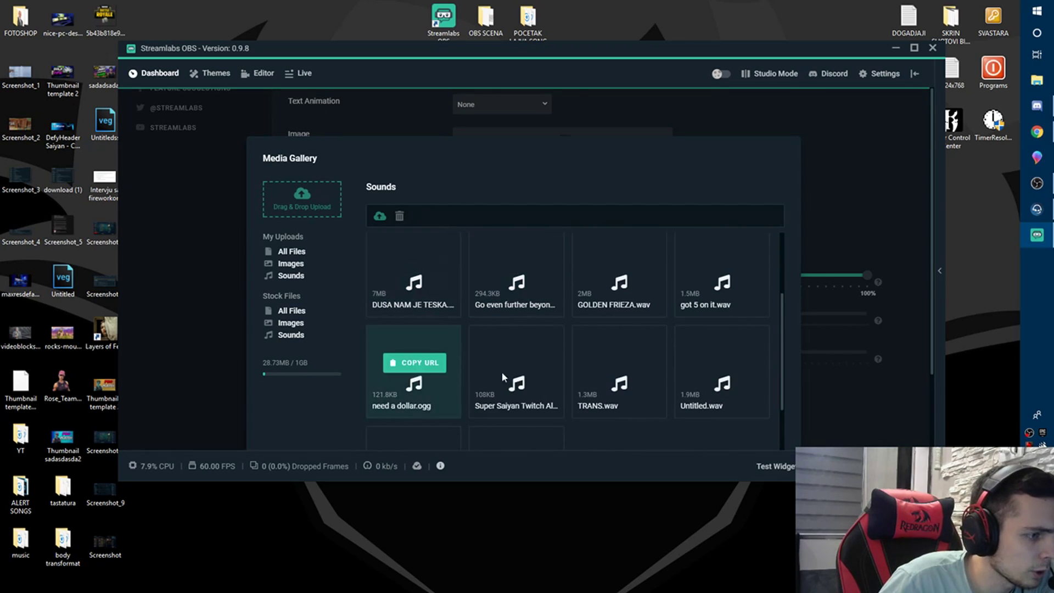
{"action": "scroll", "coordinate": [686, 363], "scroll_direction": "up", "scroll_amount": 2}
{"action": "scroll", "coordinate": [523, 358], "scroll_direction": "down", "scroll_amount": 3}
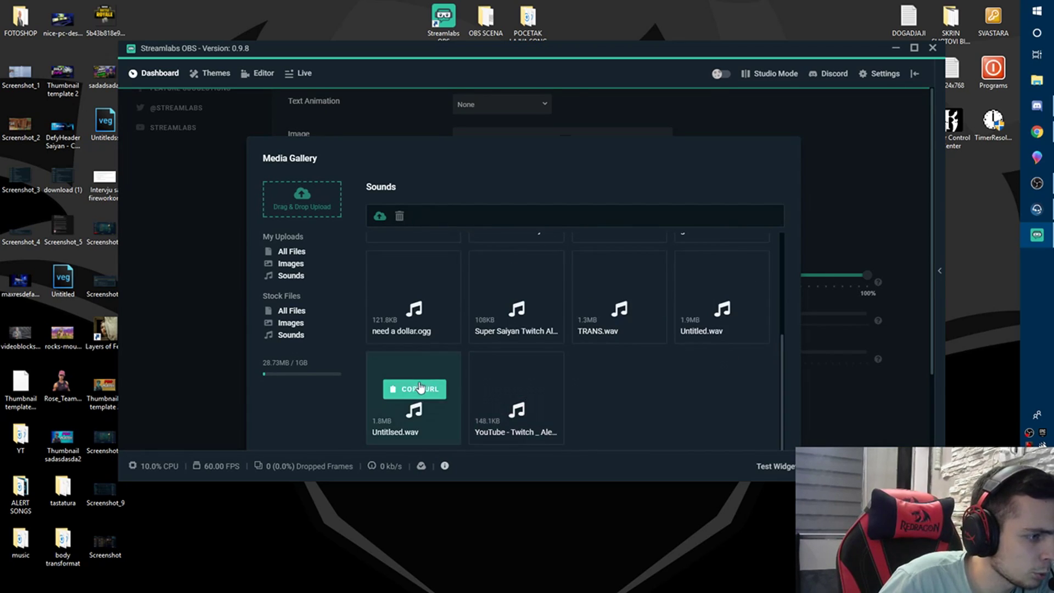
{"action": "scroll", "coordinate": [412, 384], "scroll_direction": "up", "scroll_amount": 3}
{"action": "left_click", "coordinate": [864, 387]}
Add a donation alert variation with the current settings, named "zapratite me na instagramu" followed by the Instagram handle
{"action": "scroll", "coordinate": [552, 274], "scroll_direction": "down", "scroll_amount": 5}
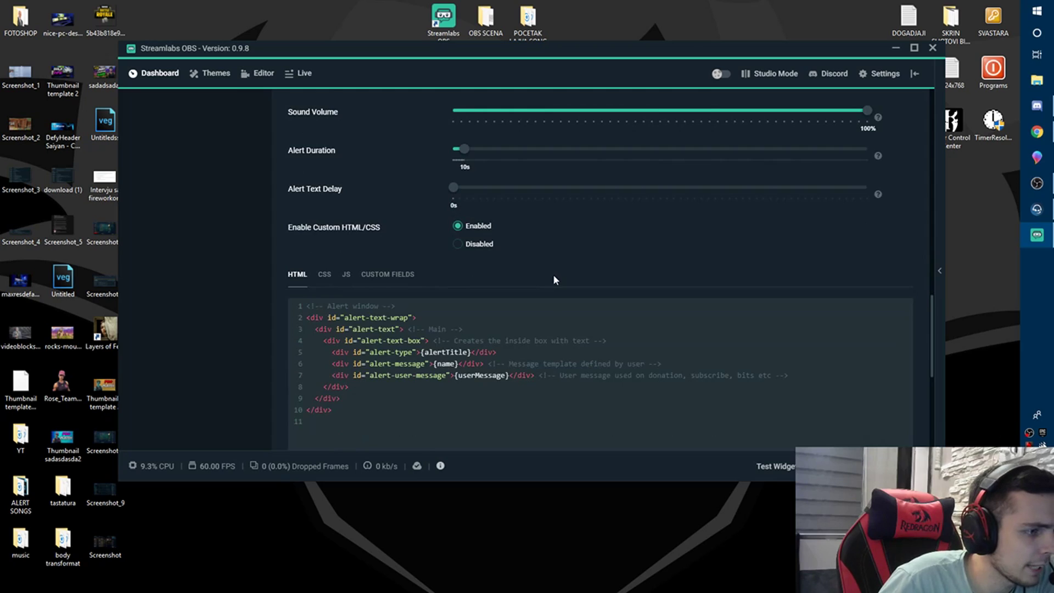
{"action": "scroll", "coordinate": [556, 265], "scroll_direction": "down", "scroll_amount": 5}
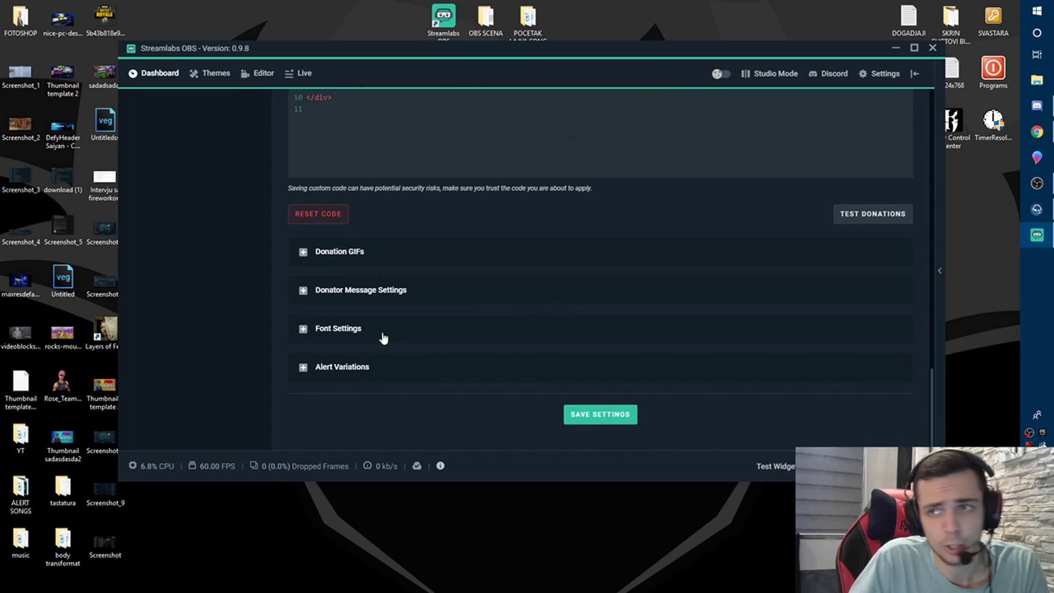
{"action": "left_click", "coordinate": [302, 367]}
{"action": "scroll", "coordinate": [398, 343], "scroll_direction": "down", "scroll_amount": 3}
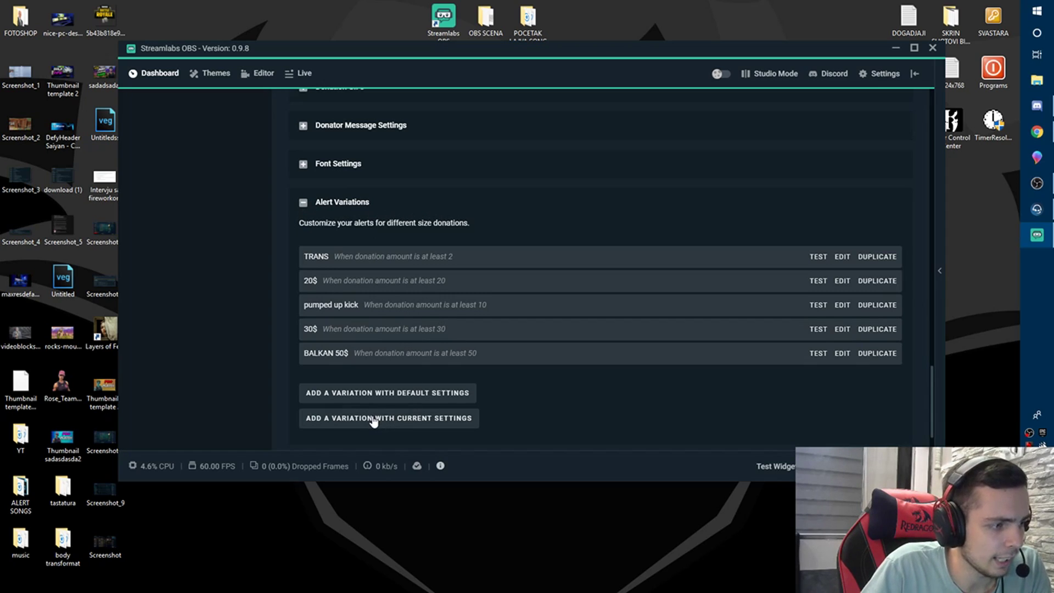
{"action": "left_click", "coordinate": [442, 422]}
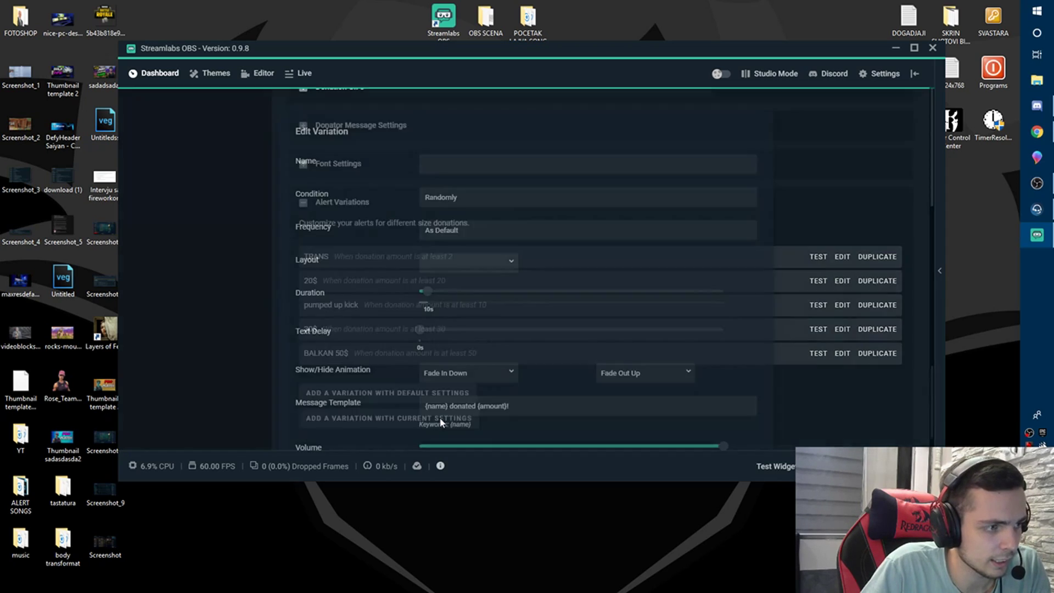
{"action": "left_click", "coordinate": [450, 169]}
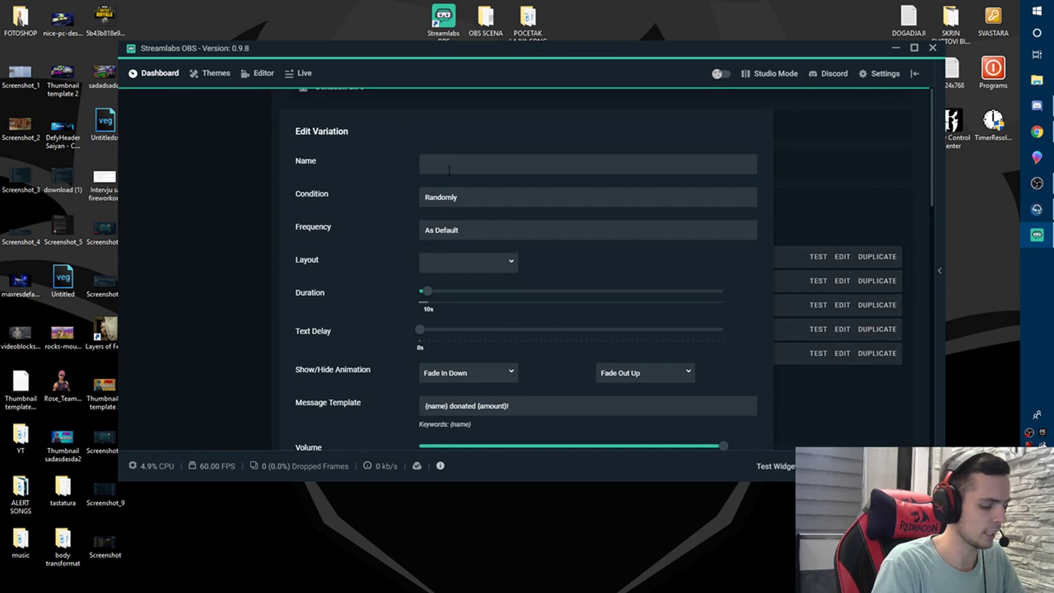
{"action": "key", "text": "BackSpace"}
{"action": "type", "text": "zapratite me na instagramu @iv"}
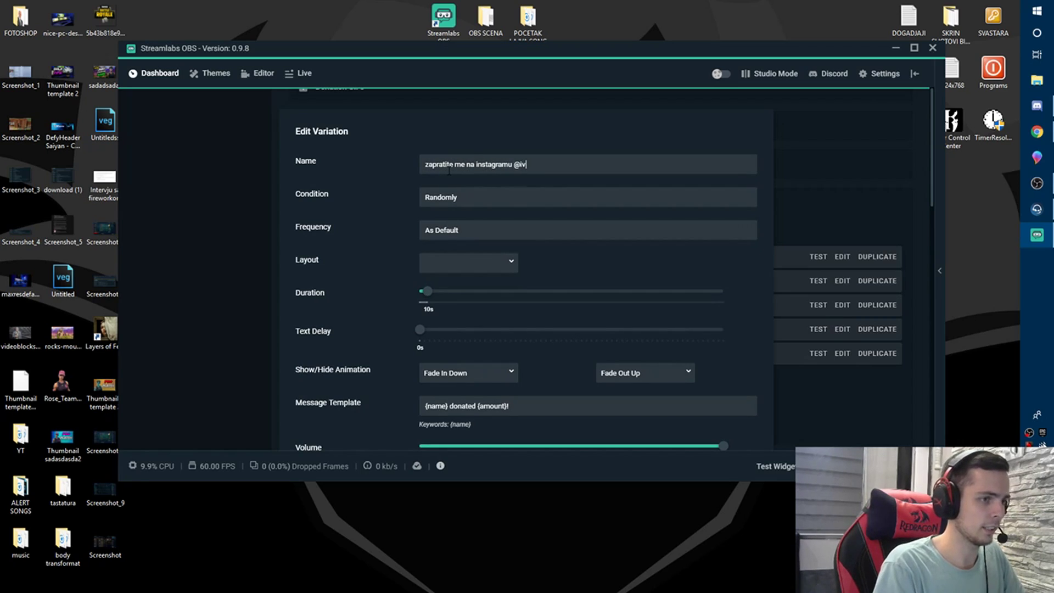
{"action": "type", "text": "anilic_"}
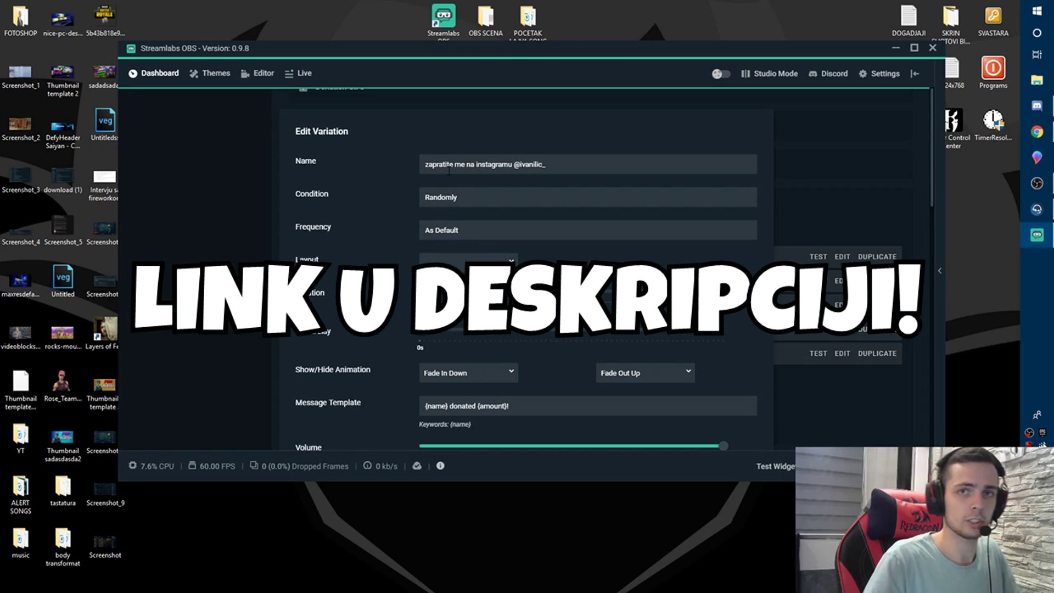
Set the variation's condition to "Donation amount is at least <amount>" with the value 5, review its remaining options and save it
{"action": "left_click", "coordinate": [474, 203]}
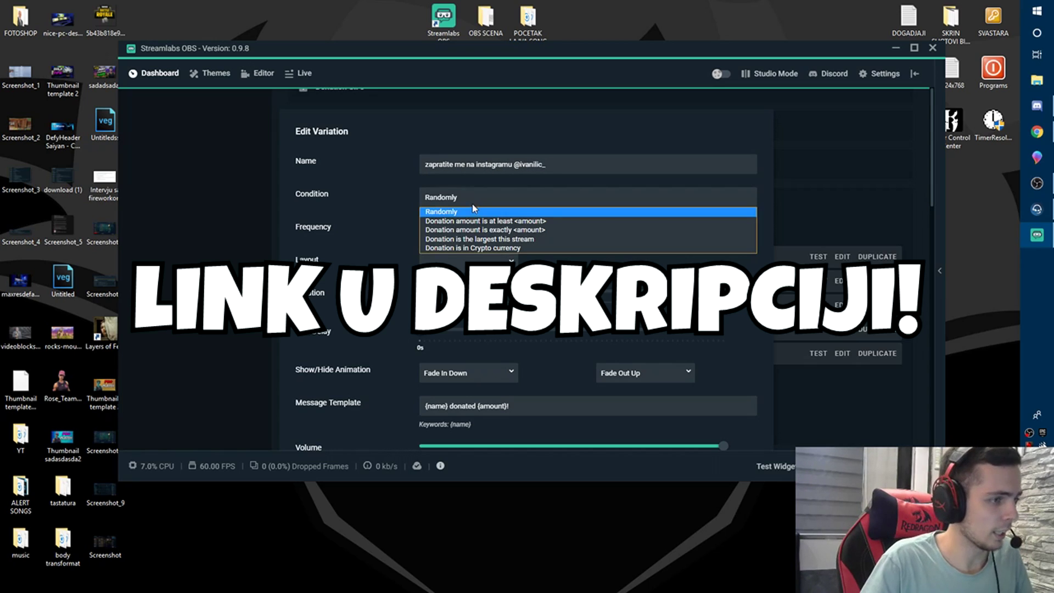
{"action": "left_click", "coordinate": [523, 222]}
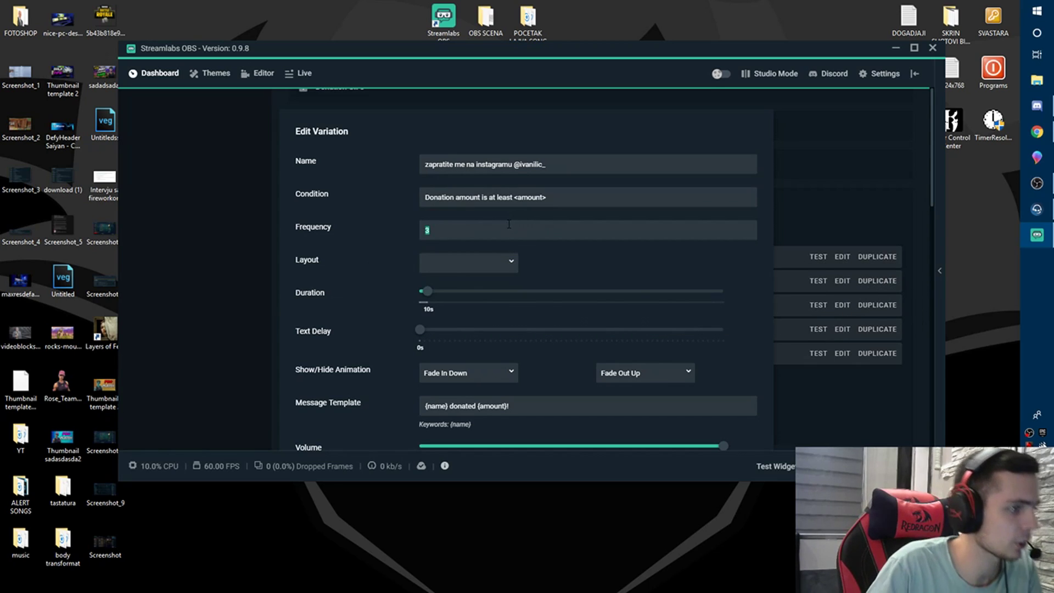
{"action": "key", "text": "BackSpace"}
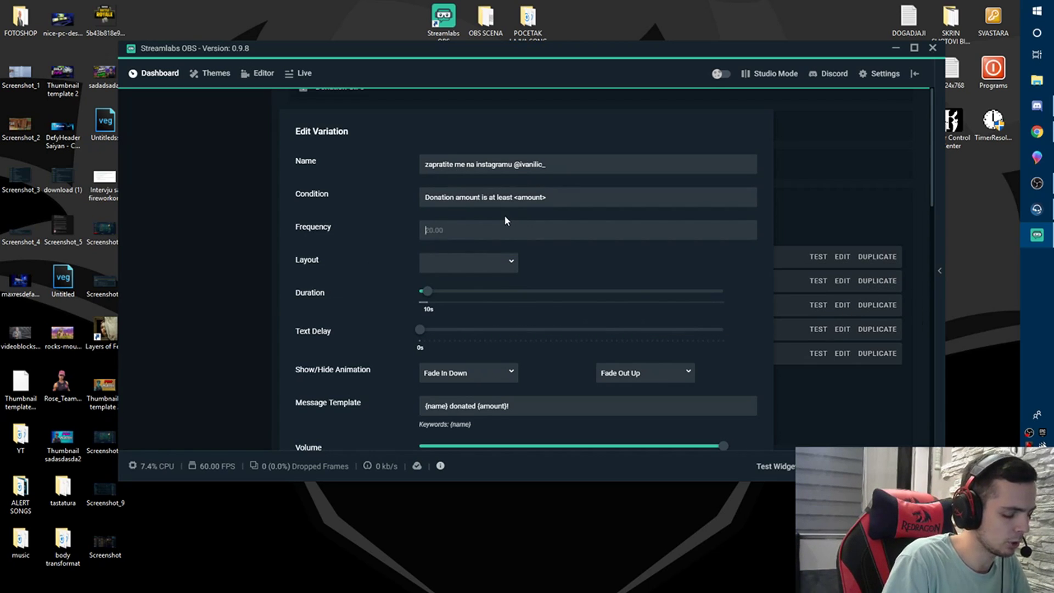
{"action": "type", "text": "5"}
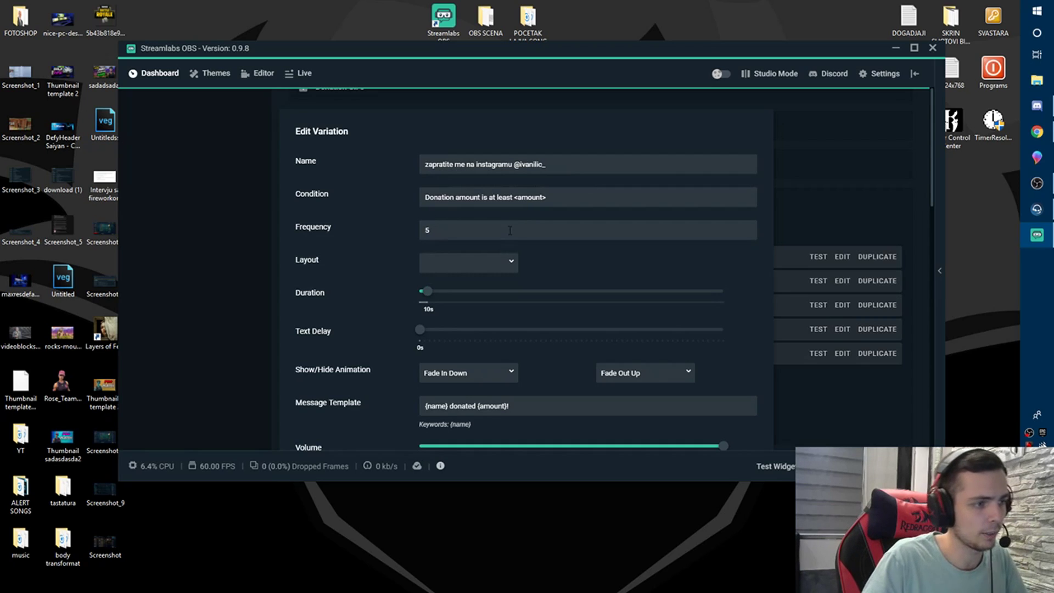
{"action": "scroll", "coordinate": [547, 273], "scroll_direction": "down", "scroll_amount": 2}
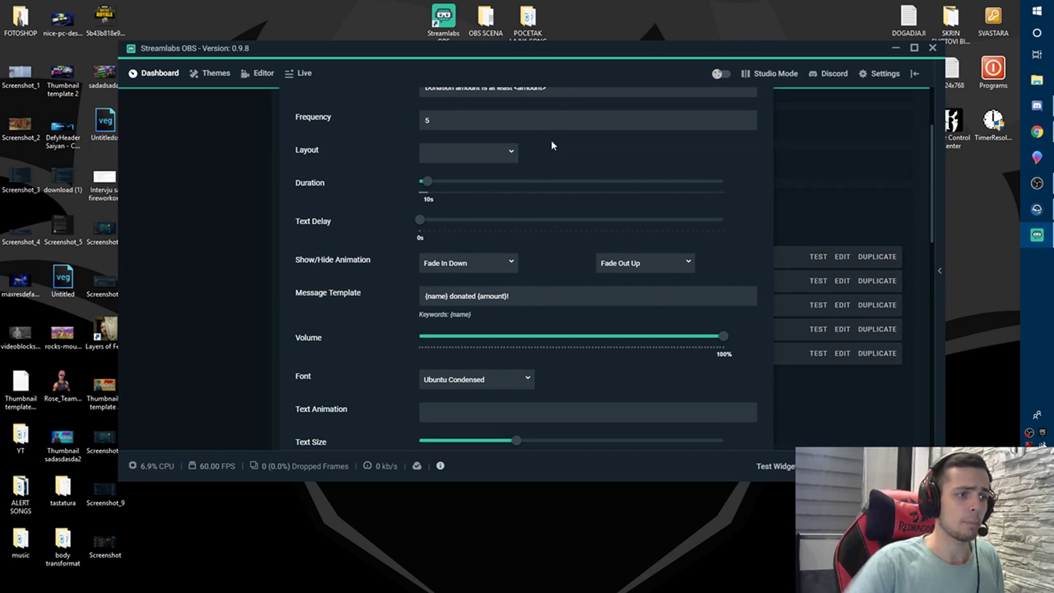
{"action": "scroll", "coordinate": [566, 233], "scroll_direction": "down", "scroll_amount": 5}
{"action": "scroll", "coordinate": [604, 281], "scroll_direction": "down", "scroll_amount": 5}
{"action": "scroll", "coordinate": [530, 203], "scroll_direction": "up", "scroll_amount": 2}
{"action": "scroll", "coordinate": [575, 226], "scroll_direction": "down", "scroll_amount": 3}
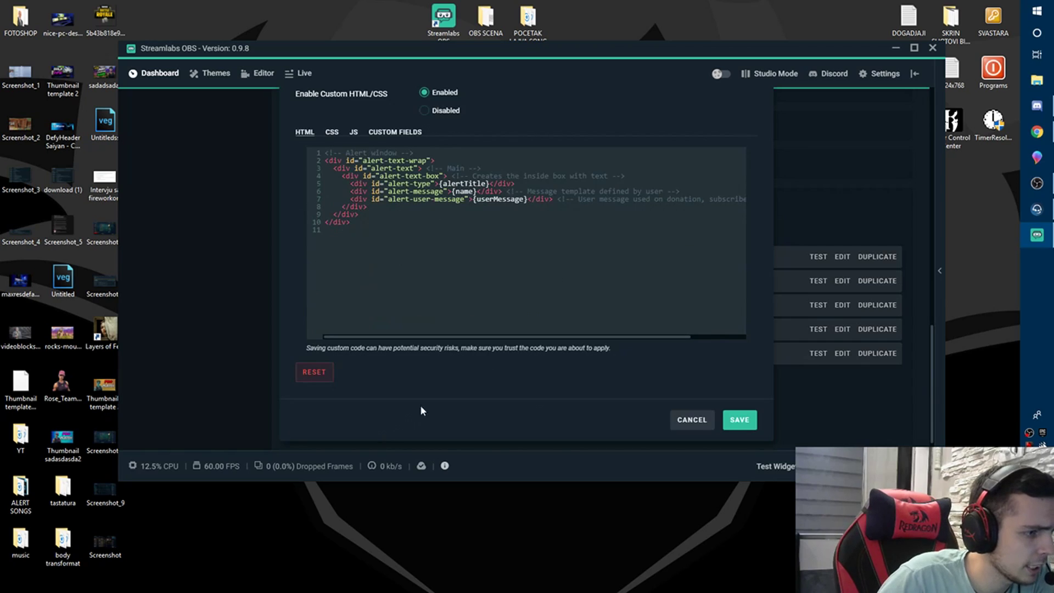
{"action": "left_click", "coordinate": [749, 403]}
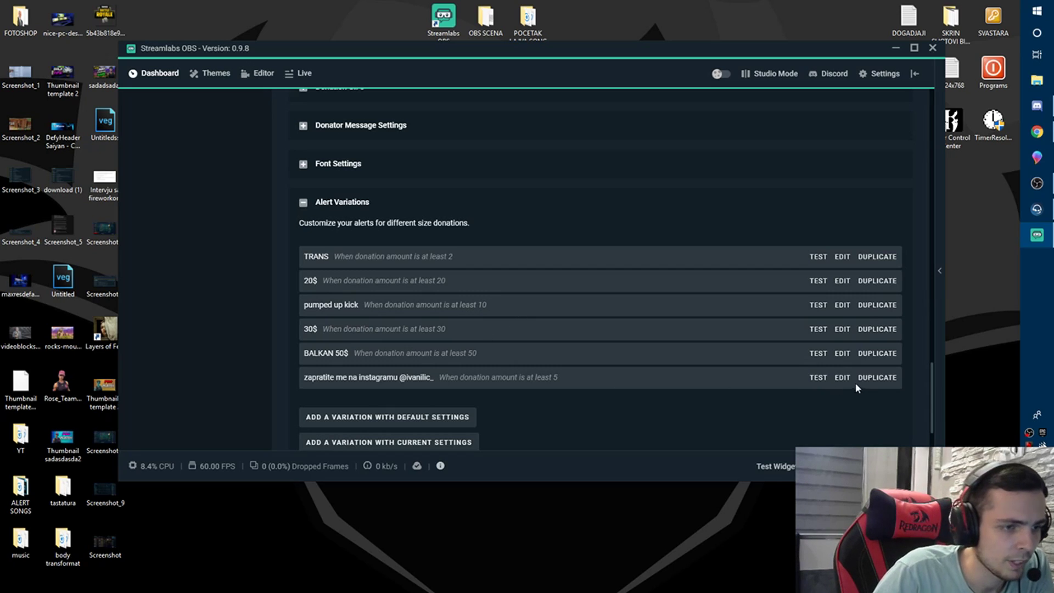
Delete the newly added Instagram variation from the donation alert variations
{"action": "scroll", "coordinate": [576, 378], "scroll_direction": "down", "scroll_amount": 2}
{"action": "left_click", "coordinate": [841, 290]}
{"action": "scroll", "coordinate": [632, 308], "scroll_direction": "down", "scroll_amount": 10}
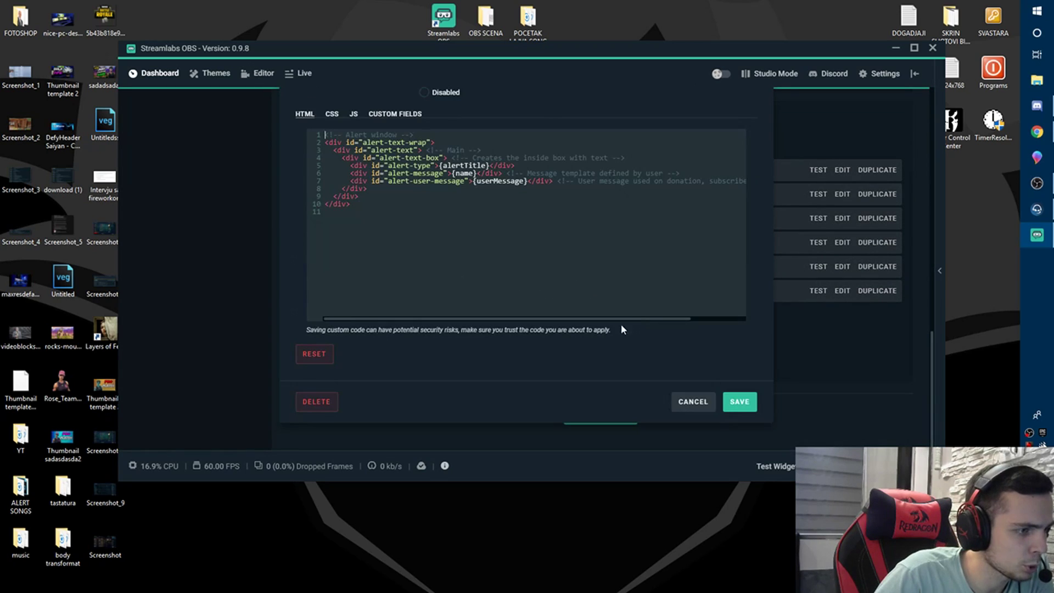
{"action": "left_click", "coordinate": [328, 403]}
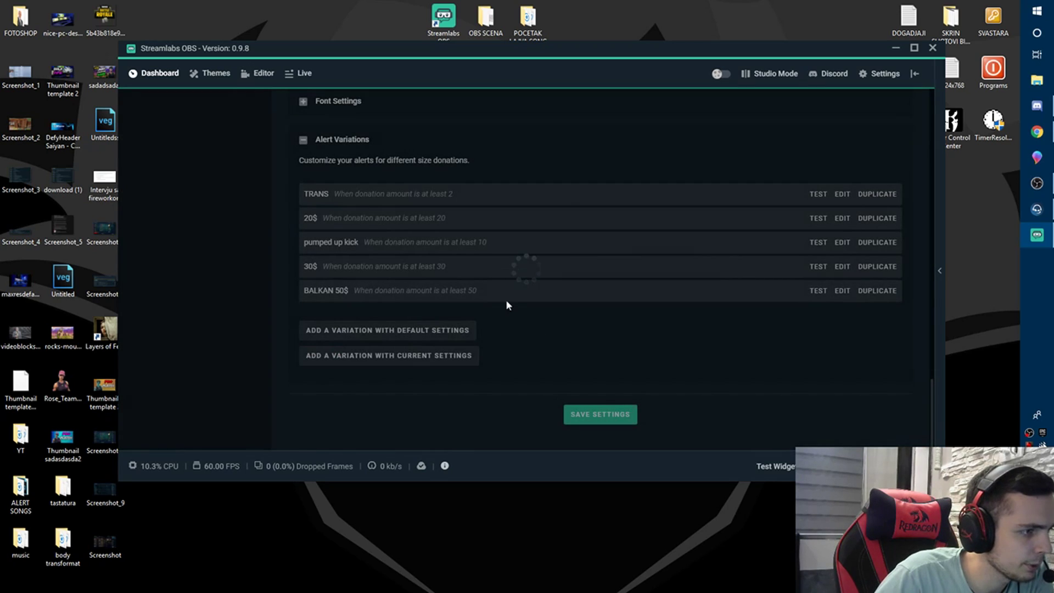
{"action": "scroll", "coordinate": [549, 340], "scroll_direction": "up", "scroll_amount": 6}
{"action": "scroll", "coordinate": [593, 379], "scroll_direction": "down", "scroll_amount": 6}
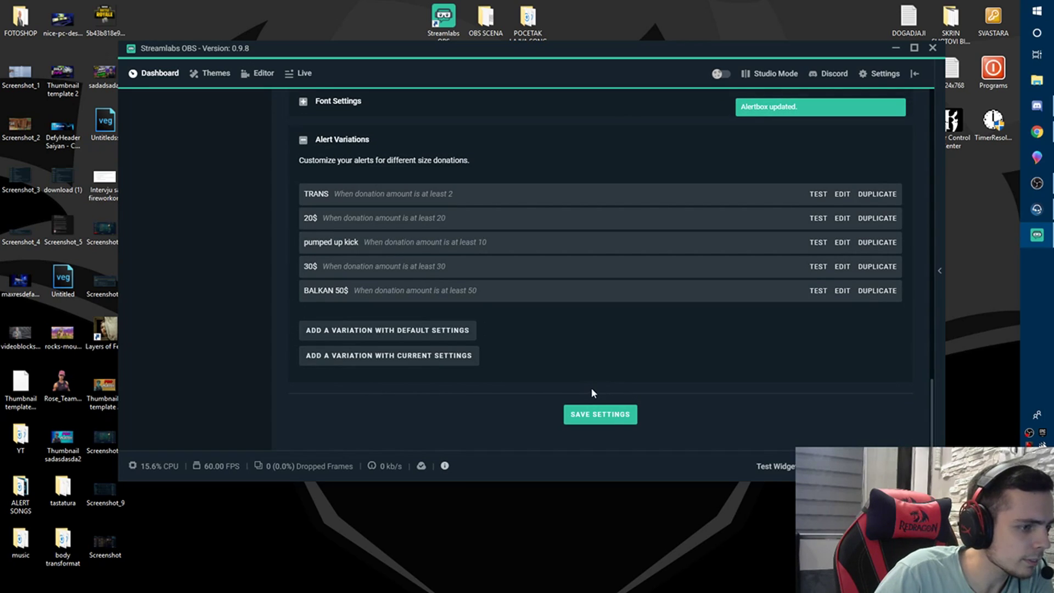
{"action": "scroll", "coordinate": [576, 368], "scroll_direction": "up", "scroll_amount": 5}
{"action": "scroll", "coordinate": [563, 348], "scroll_direction": "up", "scroll_amount": 5}
{"action": "scroll", "coordinate": [595, 344], "scroll_direction": "down", "scroll_amount": 10}
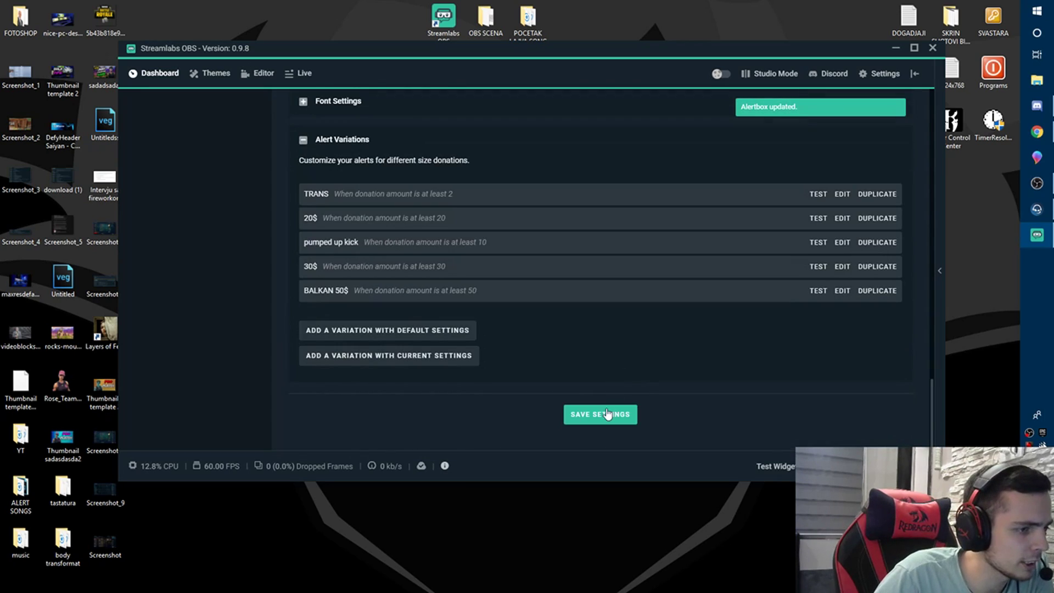
Save the donation alert settings and return to the alert type choices of the Alert Box
{"action": "left_click", "coordinate": [608, 415]}
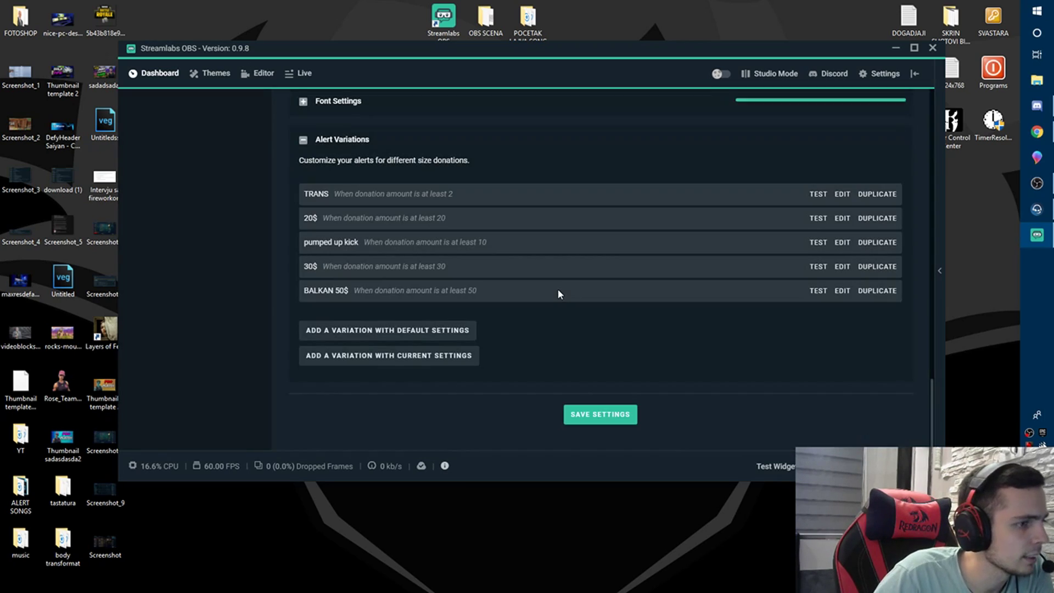
{"action": "scroll", "coordinate": [552, 311], "scroll_direction": "up", "scroll_amount": 10}
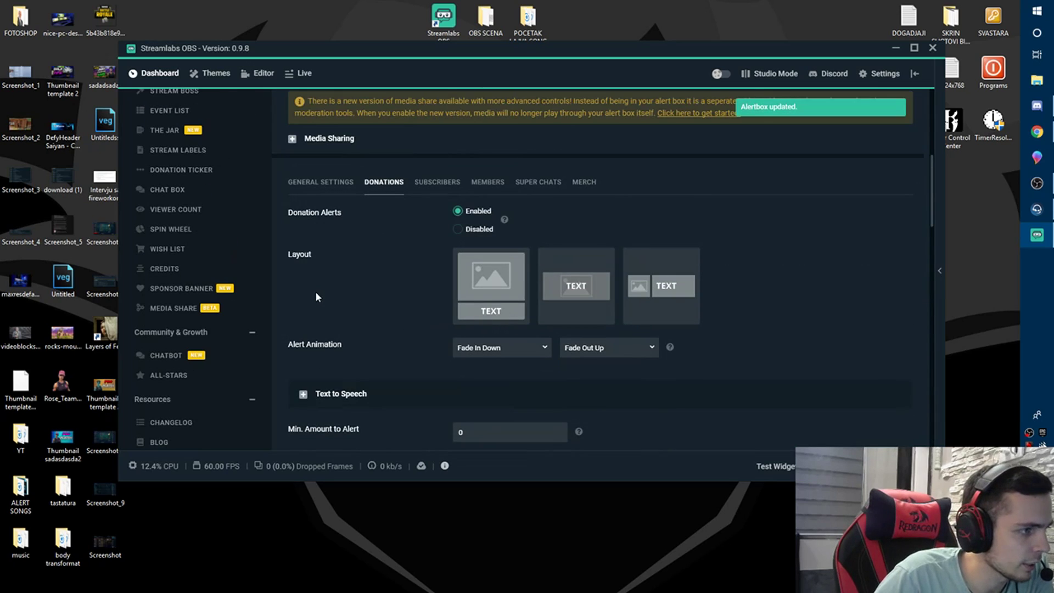
{"action": "scroll", "coordinate": [330, 291], "scroll_direction": "up", "scroll_amount": 2}
{"action": "scroll", "coordinate": [346, 275], "scroll_direction": "down", "scroll_amount": 3}
{"action": "scroll", "coordinate": [379, 256], "scroll_direction": "up", "scroll_amount": 1}
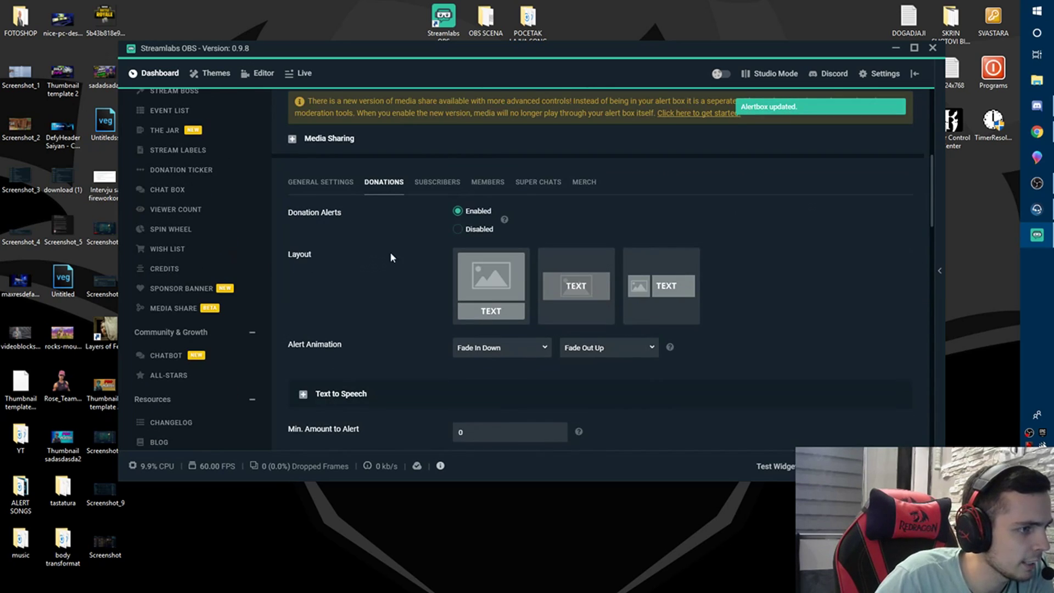
Review the subscriber alert settings, including layout, message template, image, sound, volume, custom code and alert variations
{"action": "left_click", "coordinate": [442, 181]}
{"action": "scroll", "coordinate": [406, 247], "scroll_direction": "down", "scroll_amount": 3}
{"action": "scroll", "coordinate": [439, 220], "scroll_direction": "up", "scroll_amount": 1}
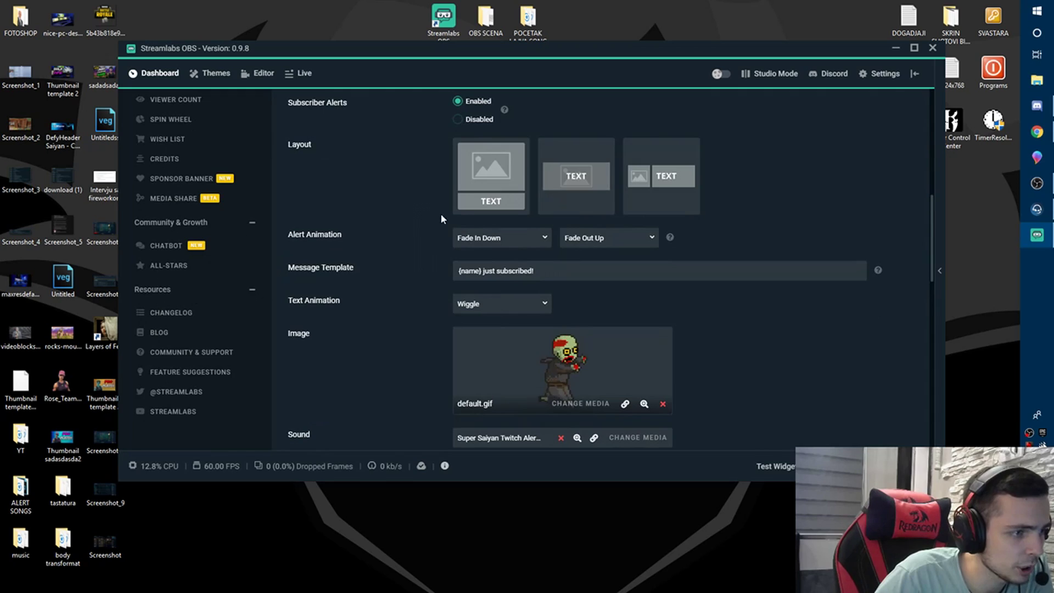
{"action": "scroll", "coordinate": [417, 241], "scroll_direction": "down", "scroll_amount": 1}
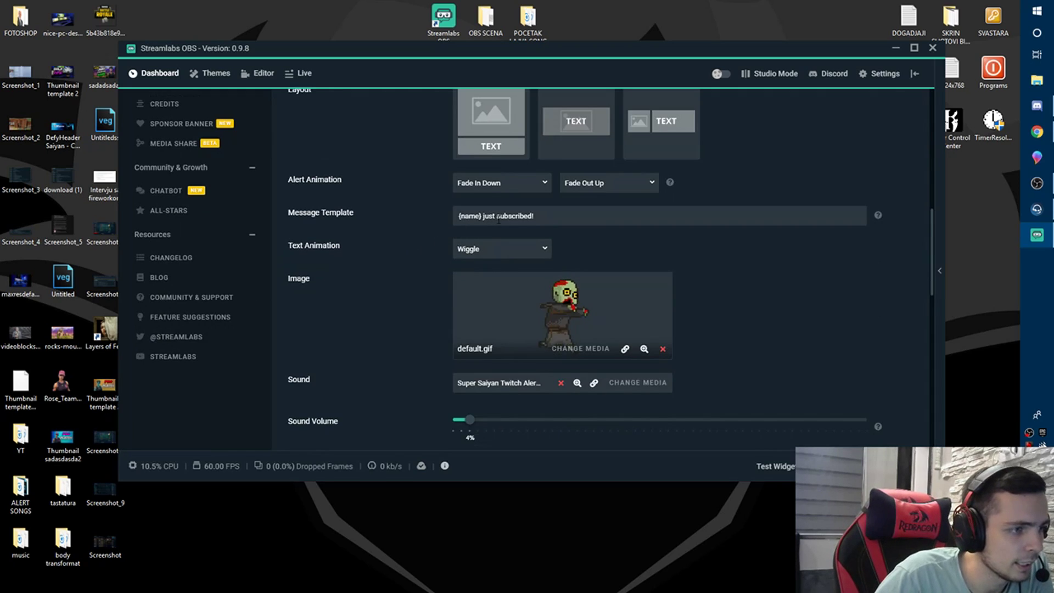
{"action": "scroll", "coordinate": [528, 209], "scroll_direction": "down", "scroll_amount": 1}
{"action": "scroll", "coordinate": [571, 203], "scroll_direction": "down", "scroll_amount": 1}
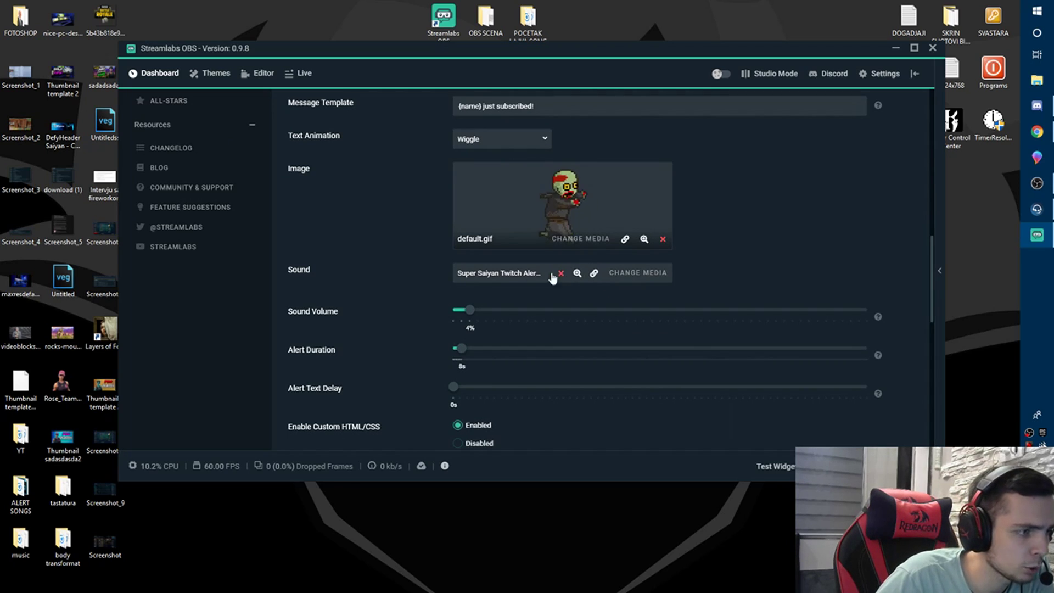
{"action": "mouse_move", "coordinate": [470, 312]}
{"action": "left_mouse_down"}
{"action": "mouse_move", "coordinate": [595, 312]}
{"action": "mouse_move", "coordinate": [475, 307]}
{"action": "left_mouse_up"}
{"action": "scroll", "coordinate": [411, 291], "scroll_direction": "down", "scroll_amount": 6}
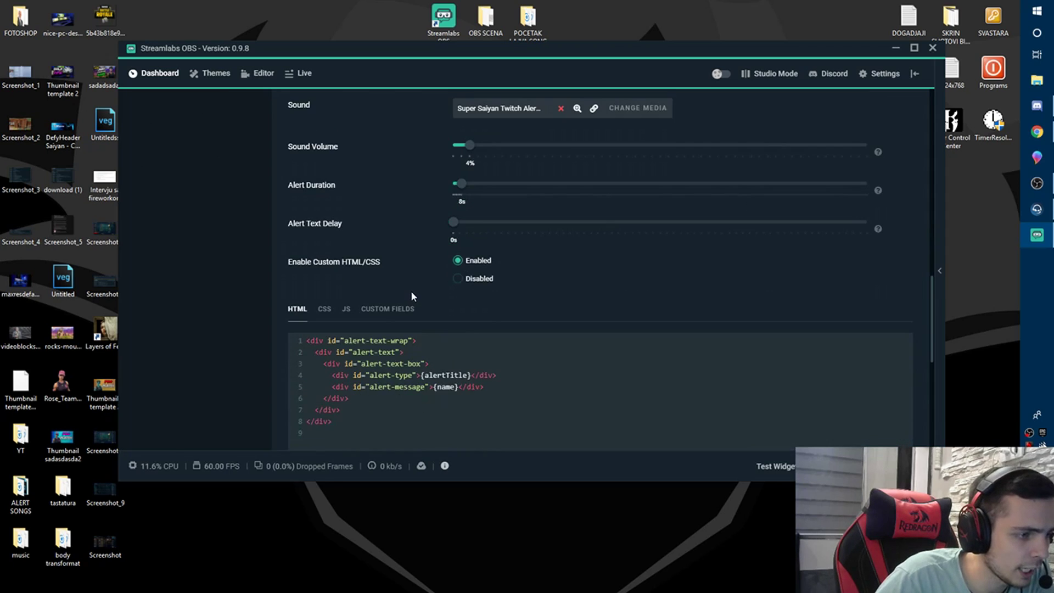
{"action": "scroll", "coordinate": [416, 287], "scroll_direction": "down", "scroll_amount": 3}
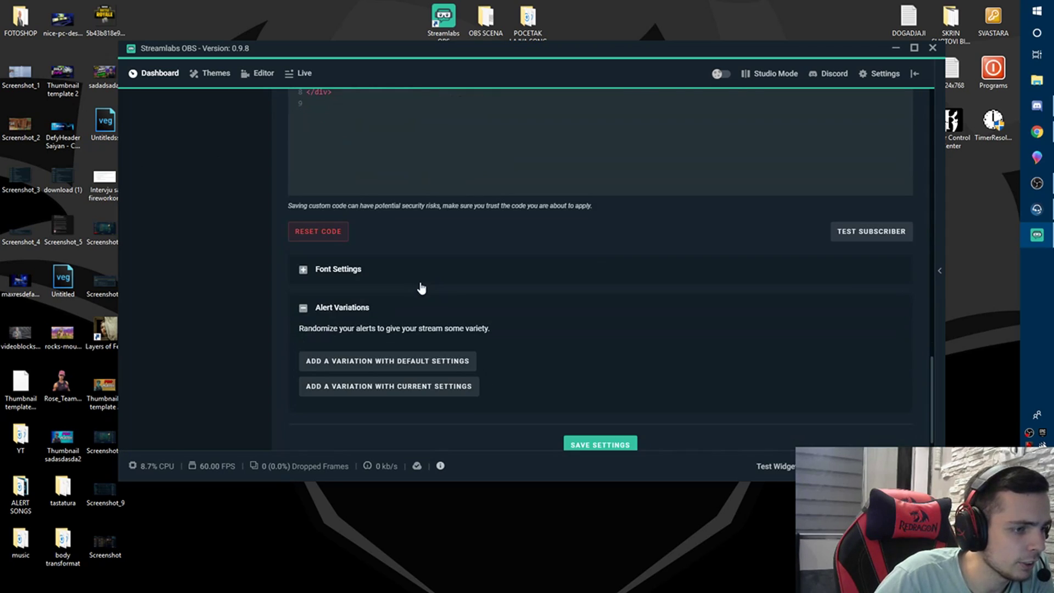
{"action": "scroll", "coordinate": [414, 283], "scroll_direction": "up", "scroll_amount": 8}
{"action": "scroll", "coordinate": [400, 277], "scroll_direction": "up", "scroll_amount": 10}
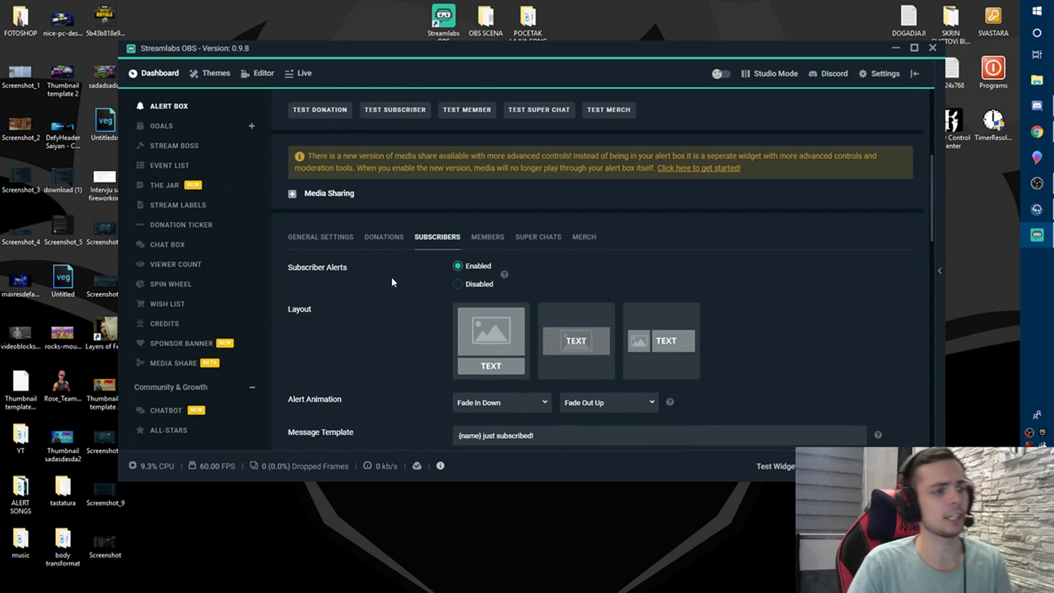
{"action": "scroll", "coordinate": [393, 296], "scroll_direction": "up", "scroll_amount": 3}
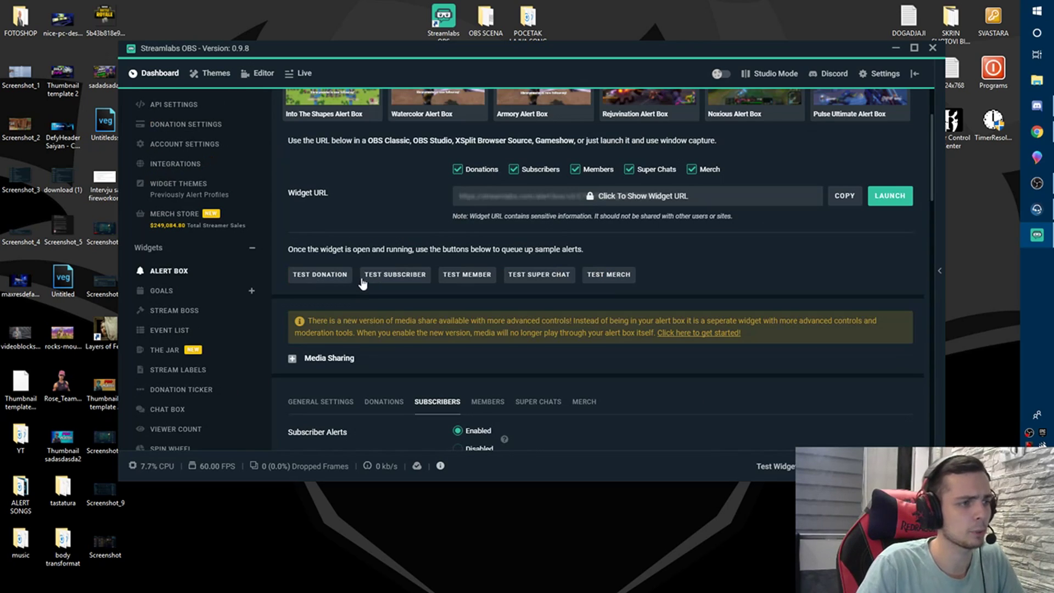
{"action": "scroll", "coordinate": [335, 174], "scroll_direction": "up", "scroll_amount": 3}
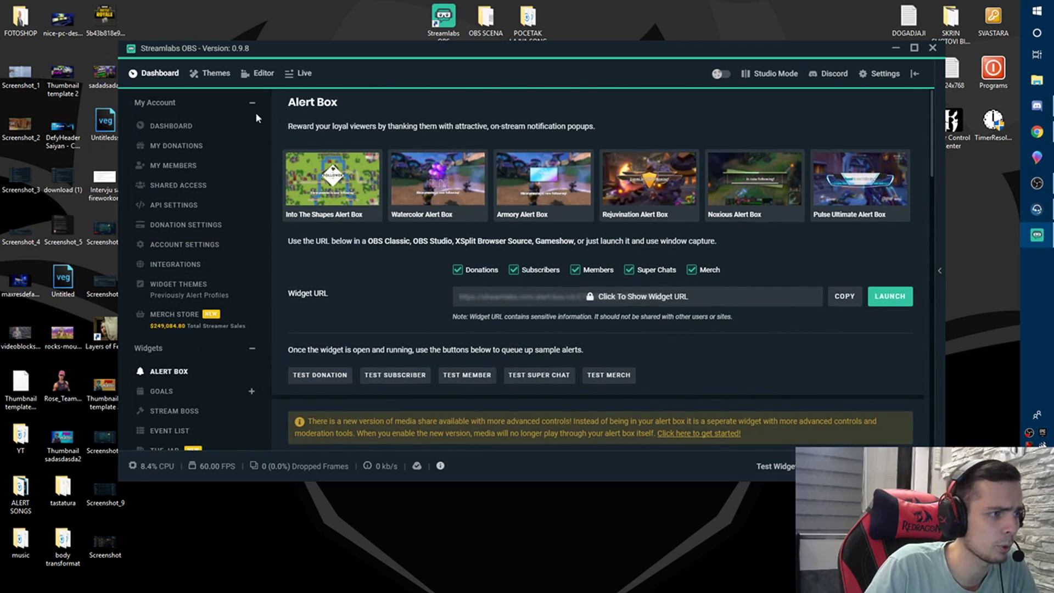
Return to the scene editor and shift the webcam group slightly up and right in Live Scene
{"action": "left_click", "coordinate": [217, 75]}
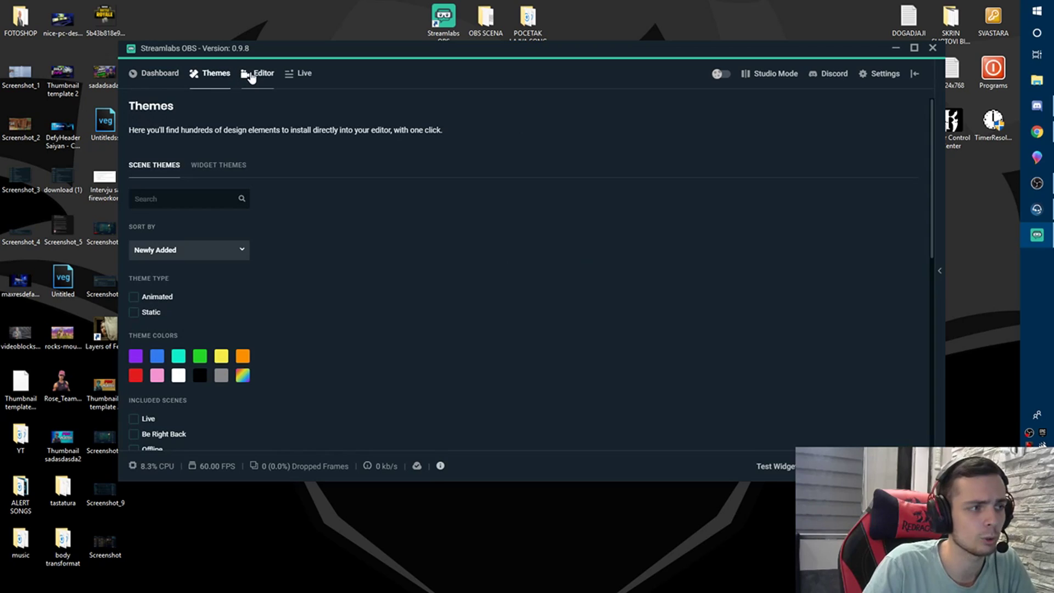
{"action": "left_click", "coordinate": [253, 75]}
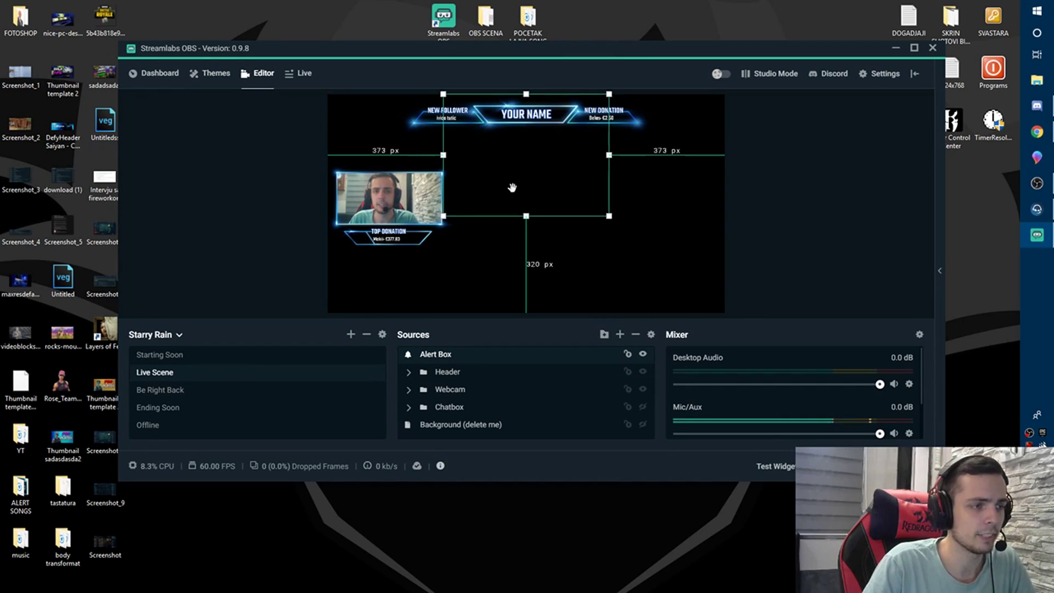
{"action": "left_click", "coordinate": [384, 212]}
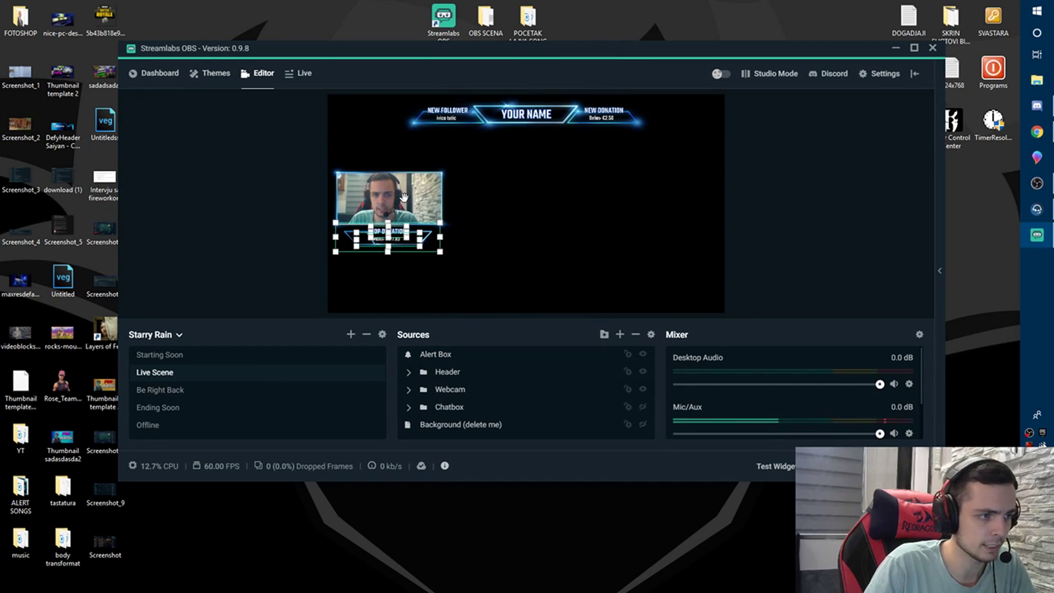
{"action": "left_click", "coordinate": [384, 198]}
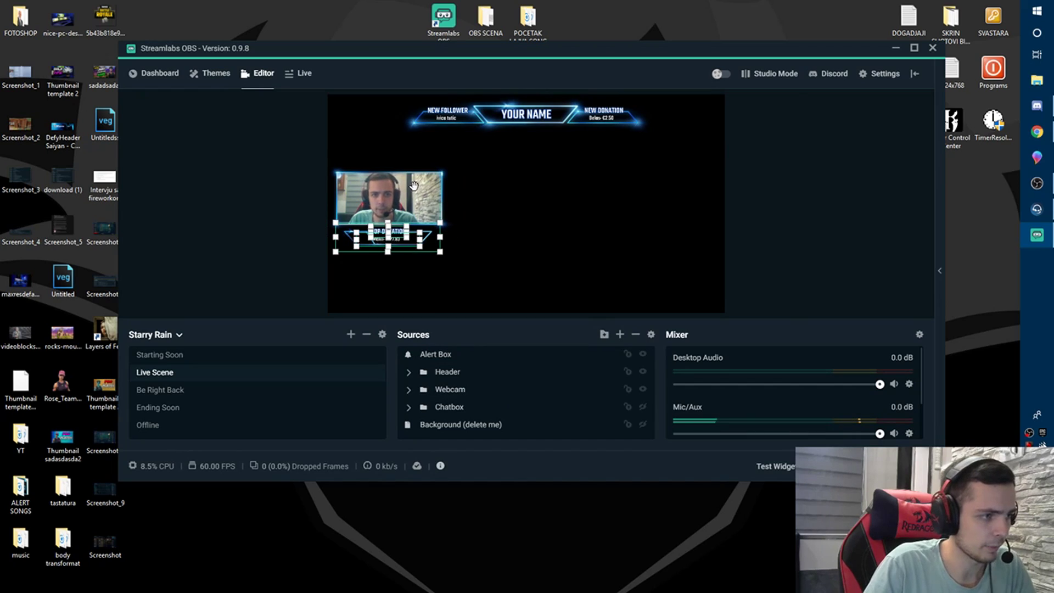
{"action": "mouse_move", "coordinate": [407, 193]}
{"action": "left_mouse_down"}
{"action": "mouse_move", "coordinate": [421, 187]}
{"action": "mouse_move", "coordinate": [421, 151]}
{"action": "mouse_move", "coordinate": [437, 254]}
{"action": "mouse_move", "coordinate": [461, 146]}
{"action": "mouse_move", "coordinate": [414, 165]}
{"action": "mouse_move", "coordinate": [404, 185]}
{"action": "left_mouse_up"}
Expand the Webcam source group and nudge the Webcam Frame on its own in the preview
{"action": "left_click", "coordinate": [408, 389]}
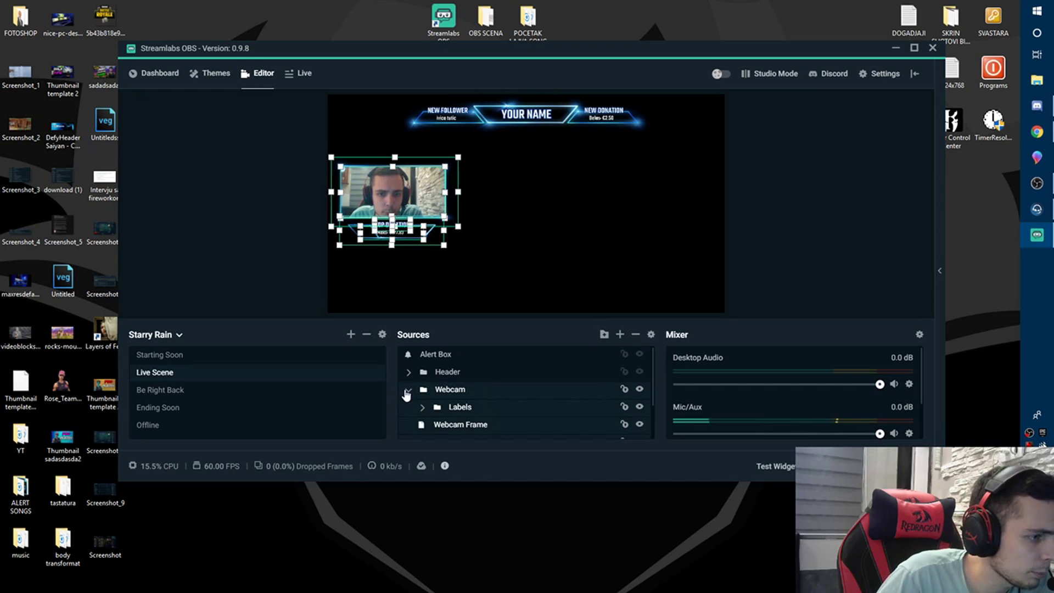
{"action": "scroll", "coordinate": [469, 395], "scroll_direction": "down", "scroll_amount": 1}
{"action": "left_click", "coordinate": [474, 377]}
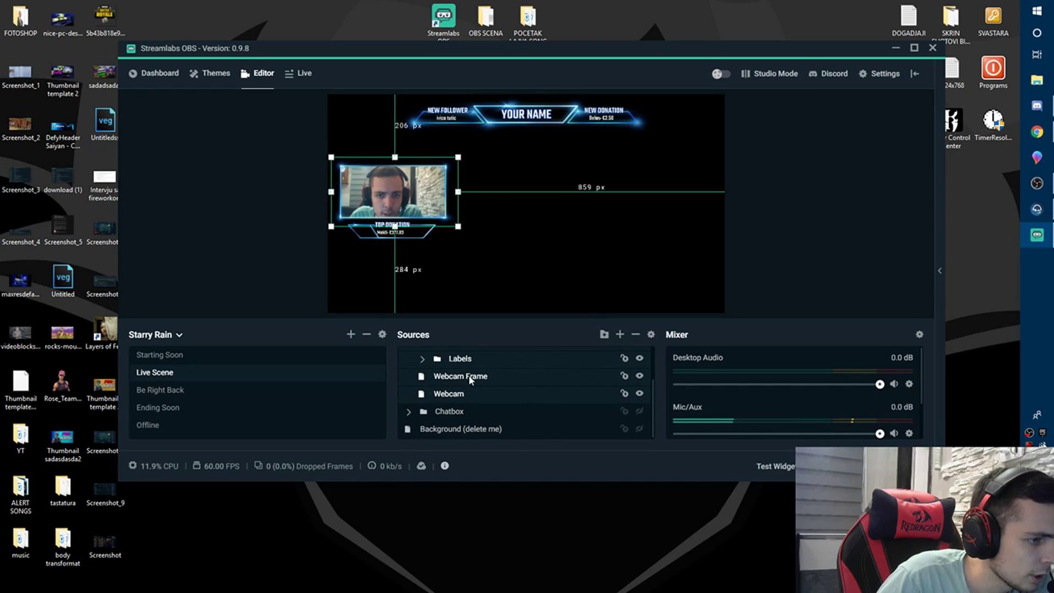
{"action": "left_click_drag", "start_coordinate": [391, 199], "coordinate": [415, 201]}
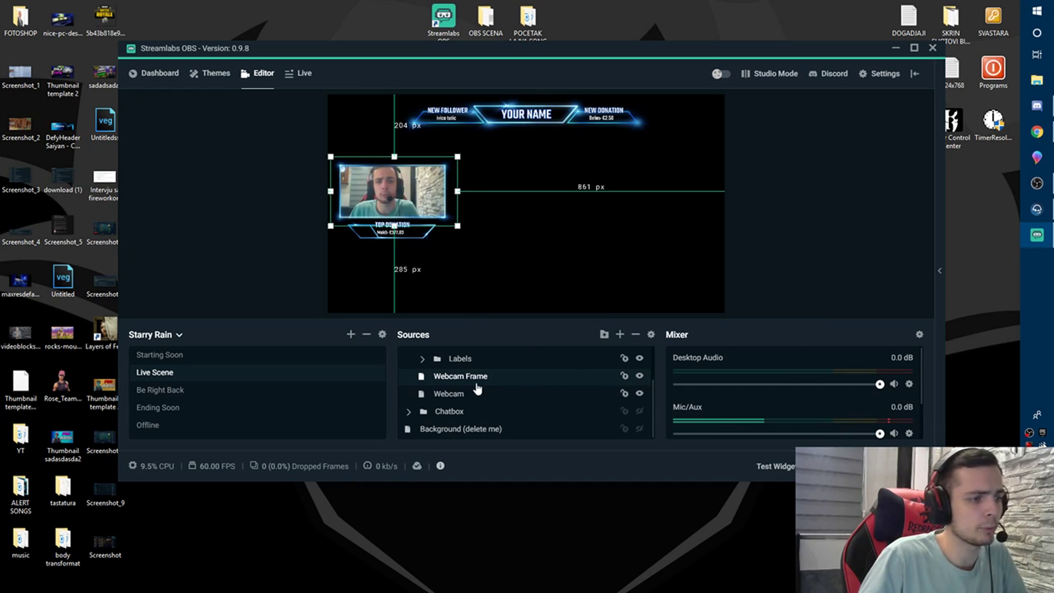
Look at the sources inside the Labels folder of the Webcam group and collapse it again
{"action": "left_click", "coordinate": [423, 358]}
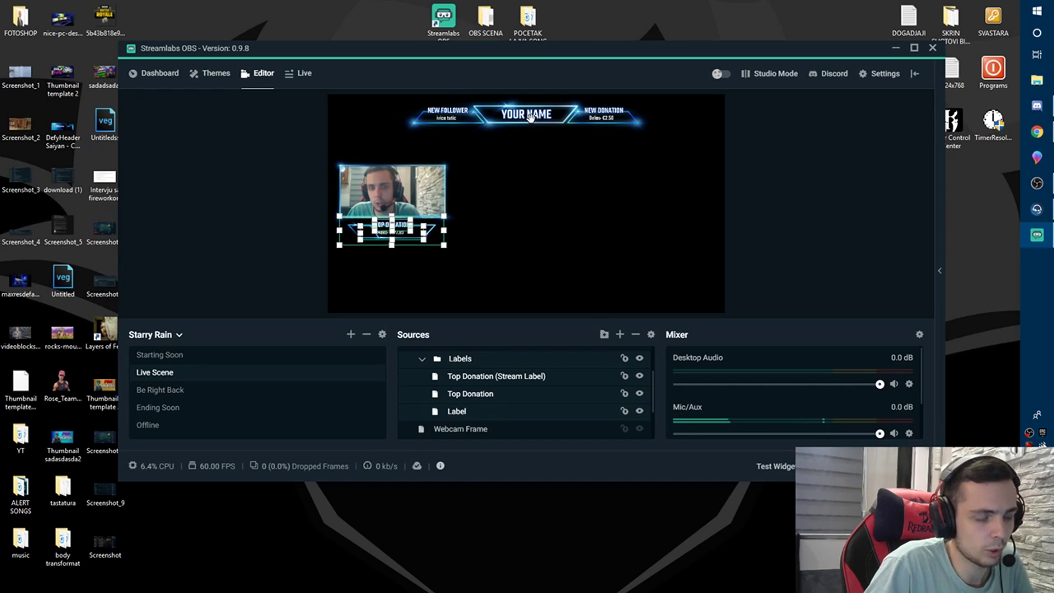
{"action": "scroll", "coordinate": [487, 388], "scroll_direction": "up", "scroll_amount": 2}
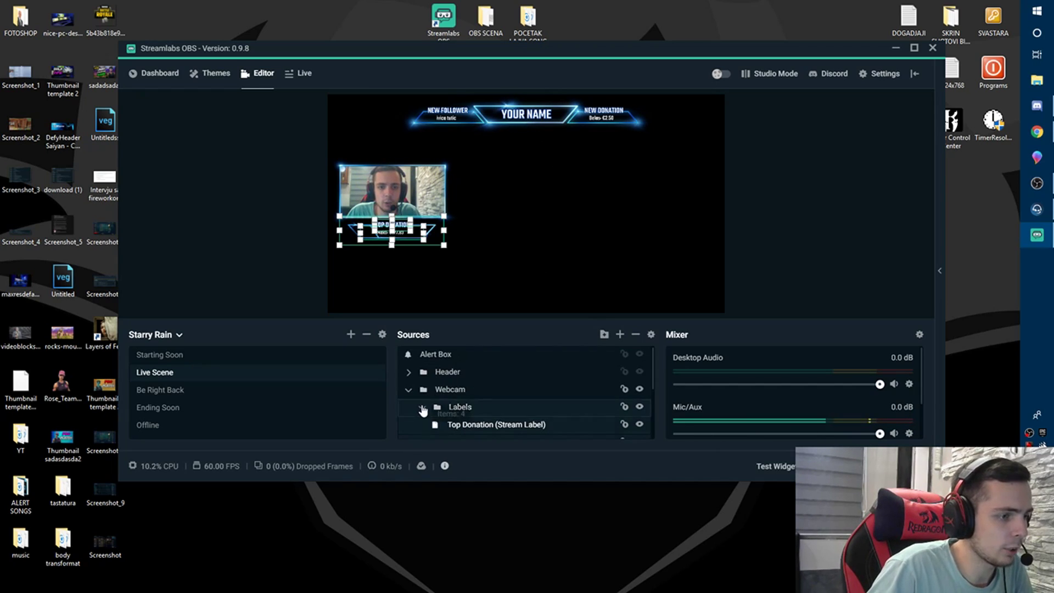
{"action": "left_click", "coordinate": [422, 409]}
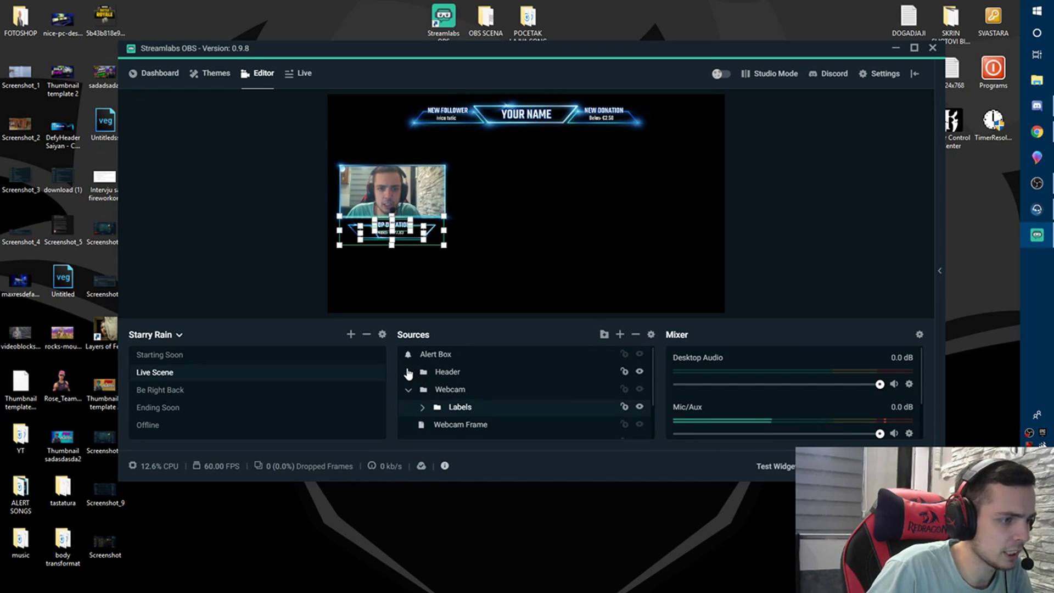
Change the text of the Your Name source in the Header group to "GUH Saiyan"
{"action": "left_click", "coordinate": [408, 374]}
{"action": "scroll", "coordinate": [471, 409], "scroll_direction": "down", "scroll_amount": 2}
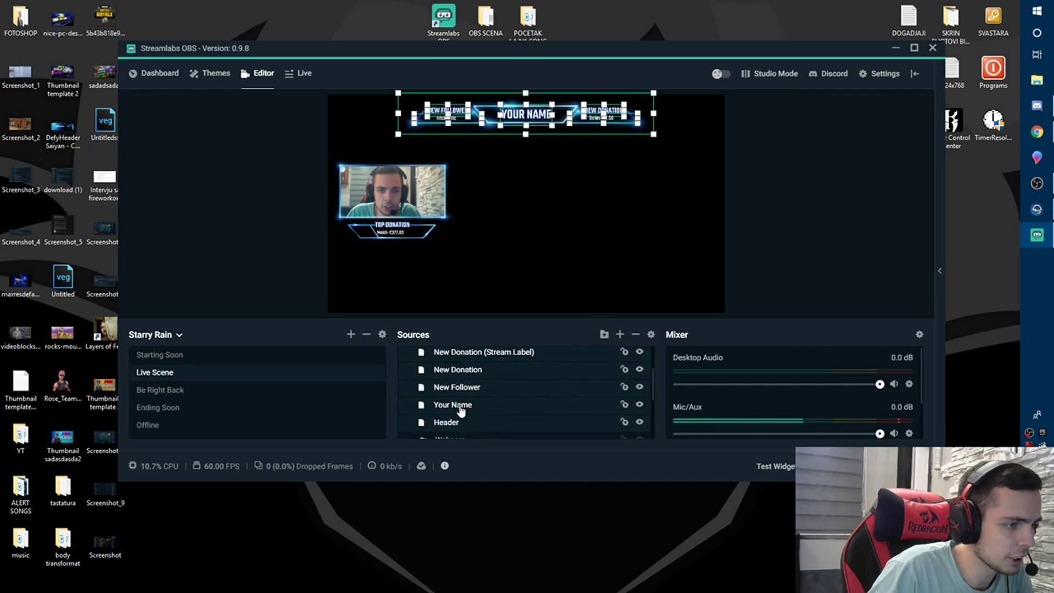
{"action": "left_click", "coordinate": [460, 409]}
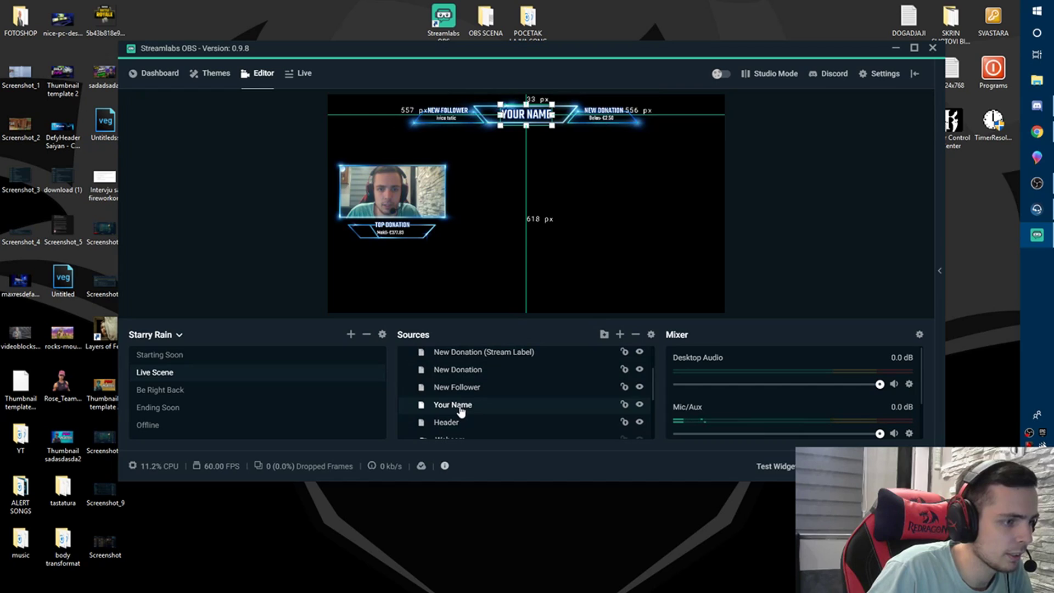
{"action": "right_click", "coordinate": [460, 411]}
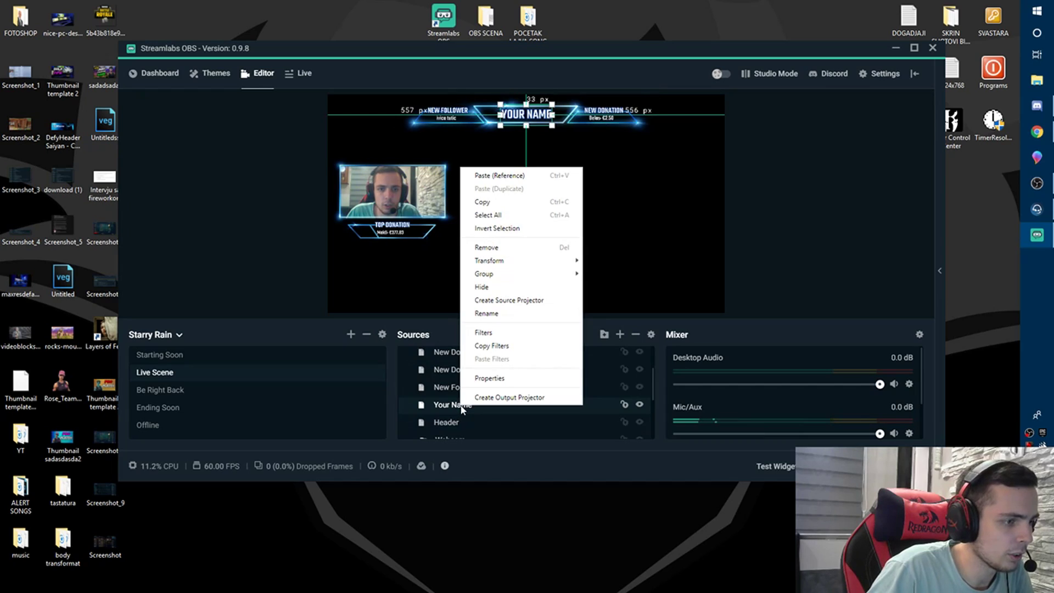
{"action": "left_click", "coordinate": [481, 384]}
{"action": "left_click", "coordinate": [530, 333]}
{"action": "left_click_drag", "start_coordinate": [530, 333], "coordinate": [460, 323]}
{"action": "key", "text": "BackSpace"}
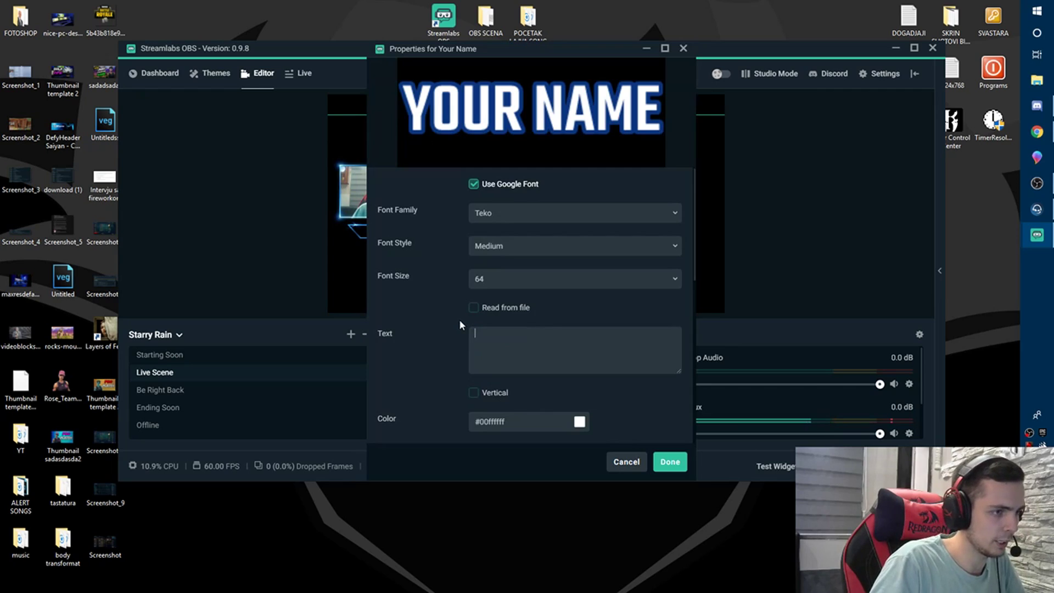
{"action": "type", "text": "GUH S"}
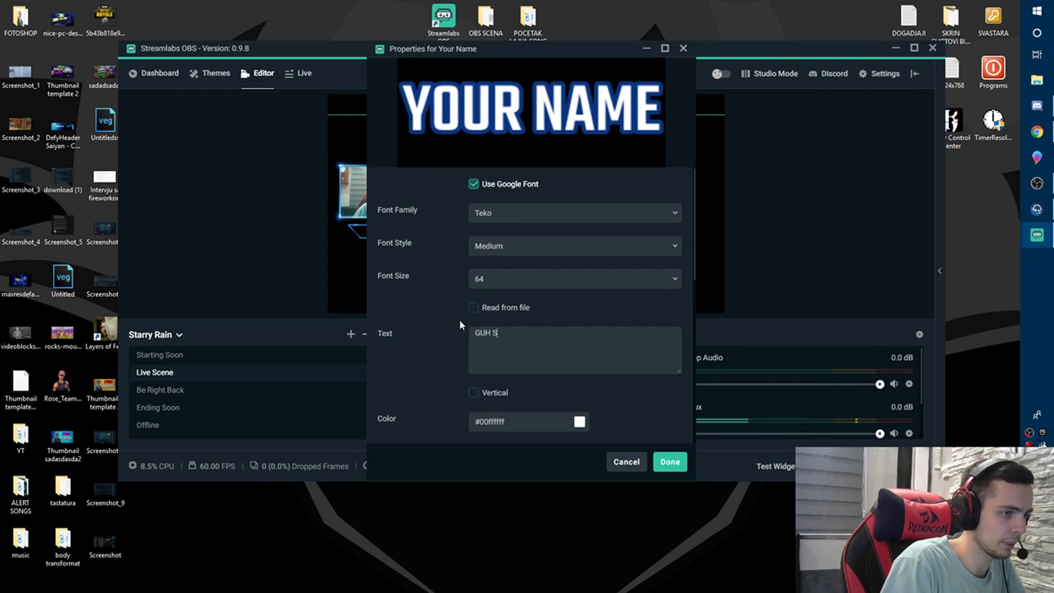
{"action": "type", "text": "aiyan"}
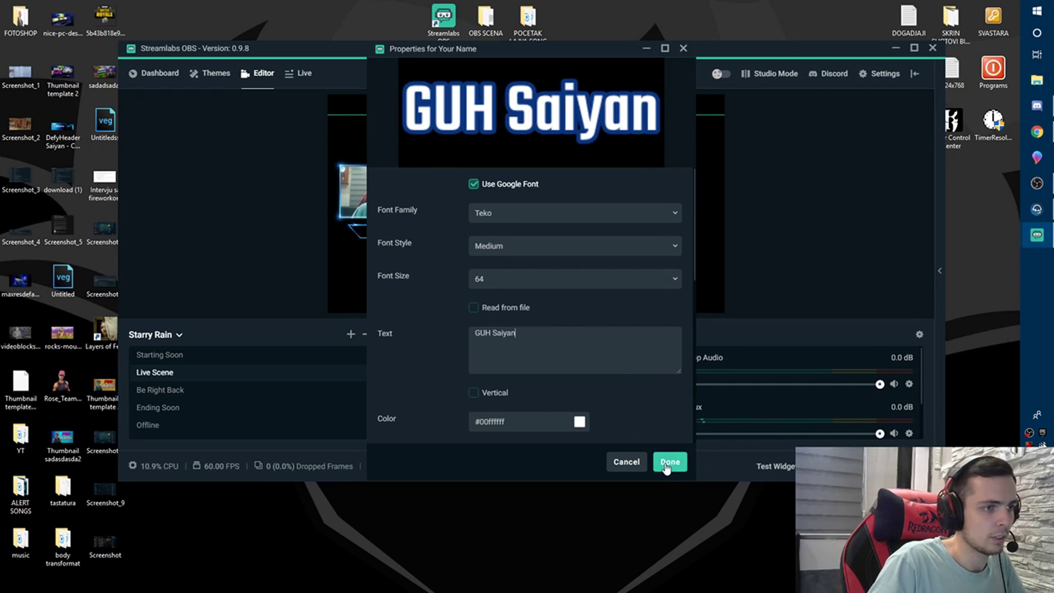
{"action": "left_click", "coordinate": [670, 462]}
Nudge the header group slightly in the preview, check the alert and chat box areas, and clear the selection
{"action": "left_click", "coordinate": [571, 148]}
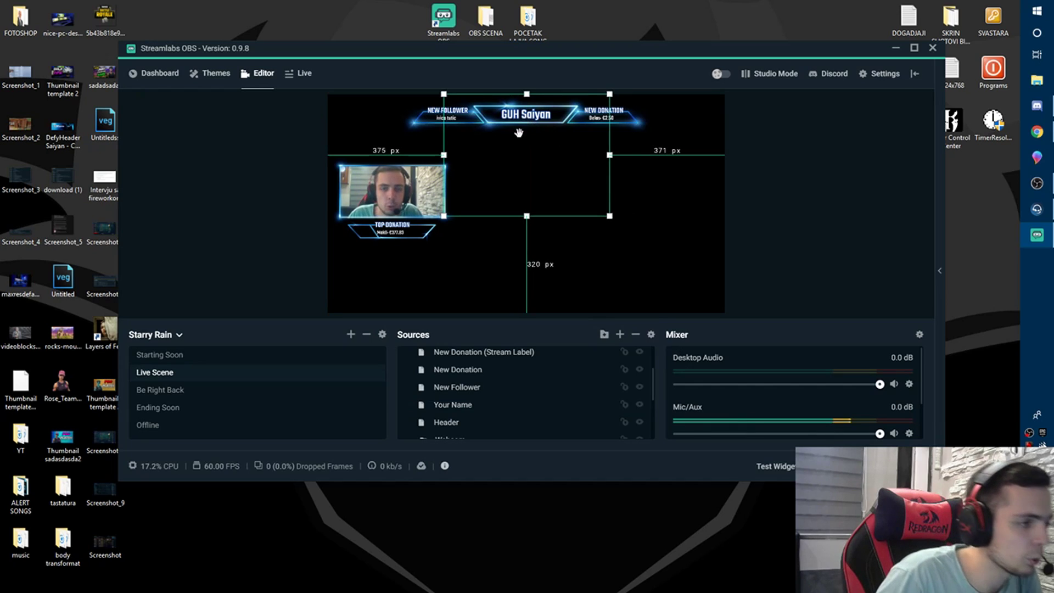
{"action": "left_click", "coordinate": [547, 105]}
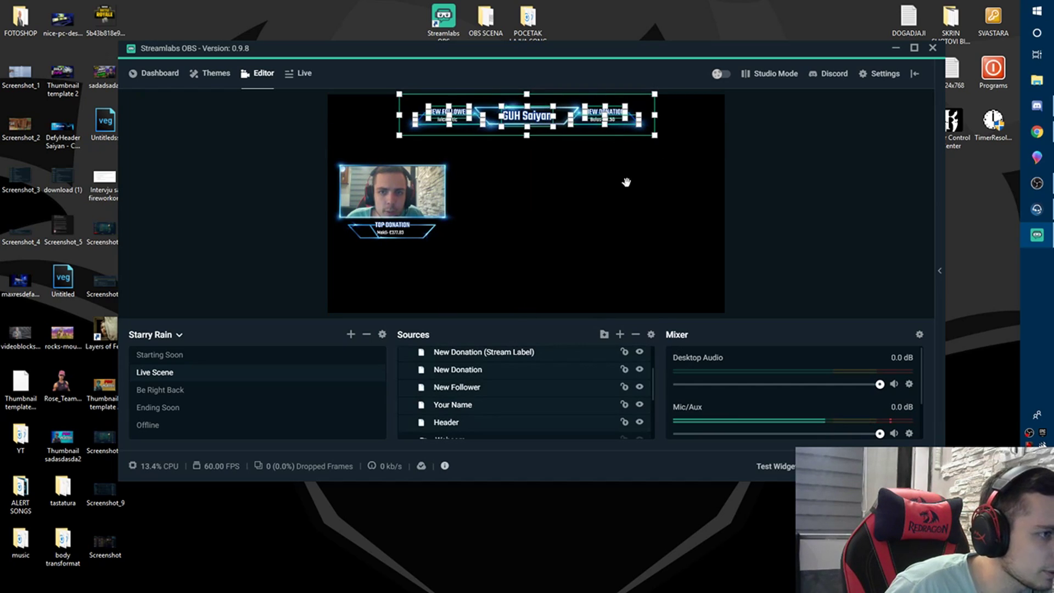
{"action": "left_click", "coordinate": [673, 204]}
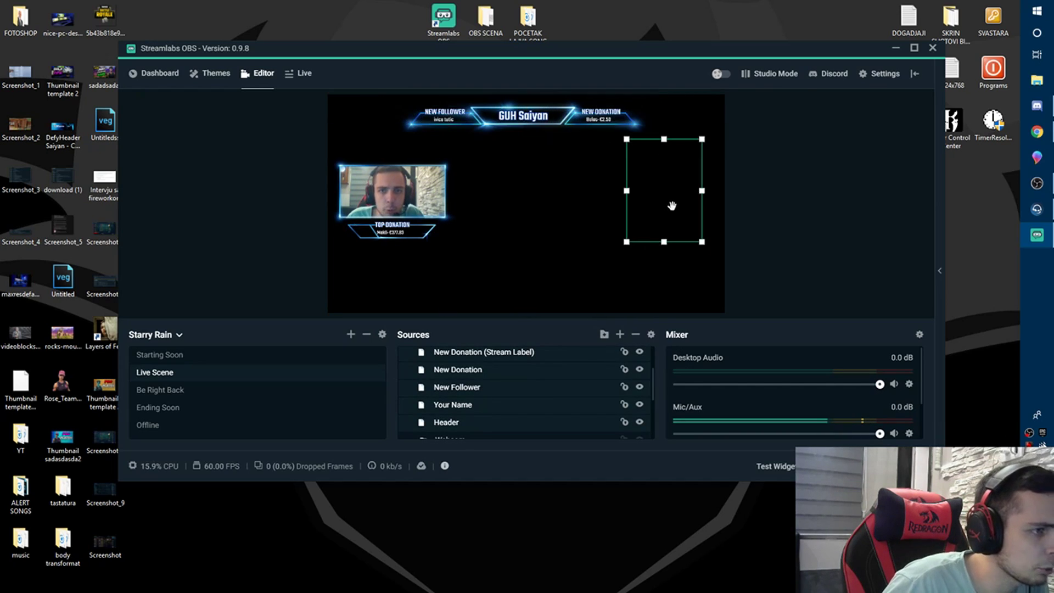
{"action": "left_click", "coordinate": [766, 163]}
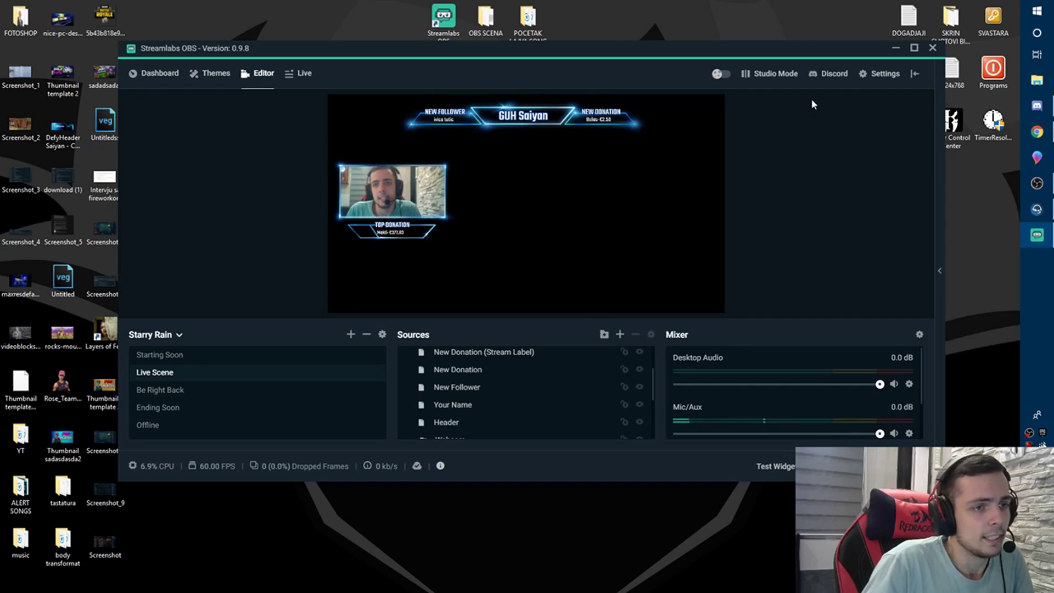
Open the output settings and look at the audio track choices for streaming
{"action": "left_click", "coordinate": [874, 76]}
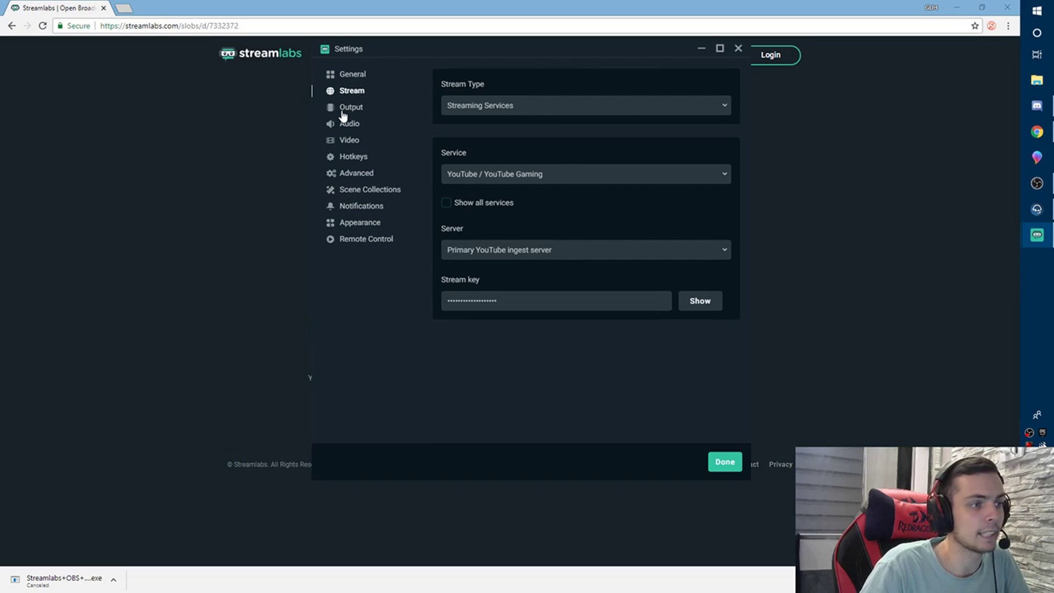
{"action": "left_click", "coordinate": [344, 110]}
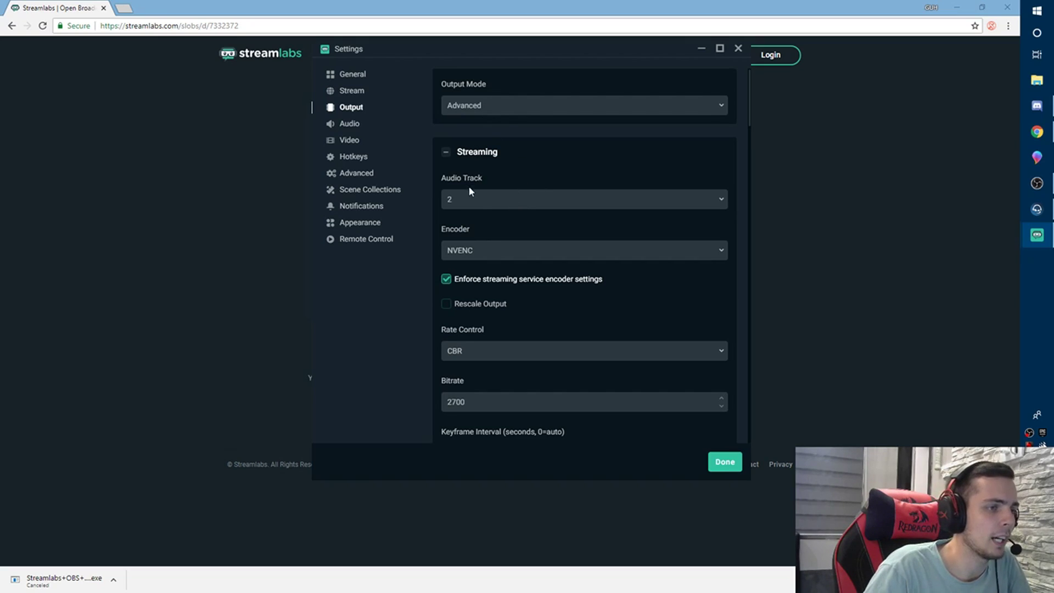
{"action": "left_click", "coordinate": [473, 200]}
{"action": "left_click", "coordinate": [472, 203]}
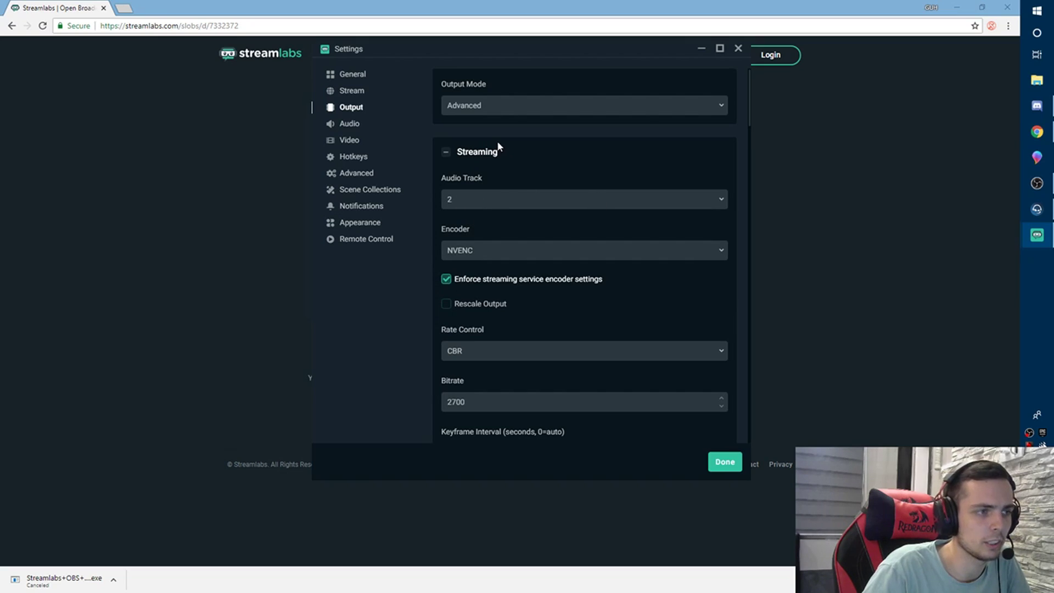
Review the available streaming encoders and keep NVENC as the encoder
{"action": "left_click", "coordinate": [478, 251]}
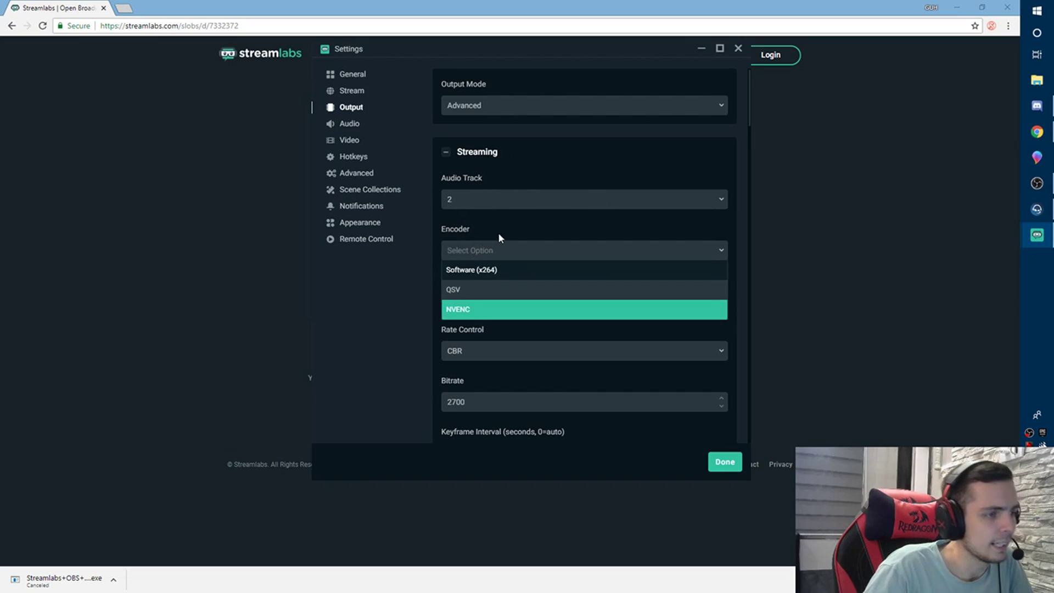
{"action": "left_click", "coordinate": [498, 234]}
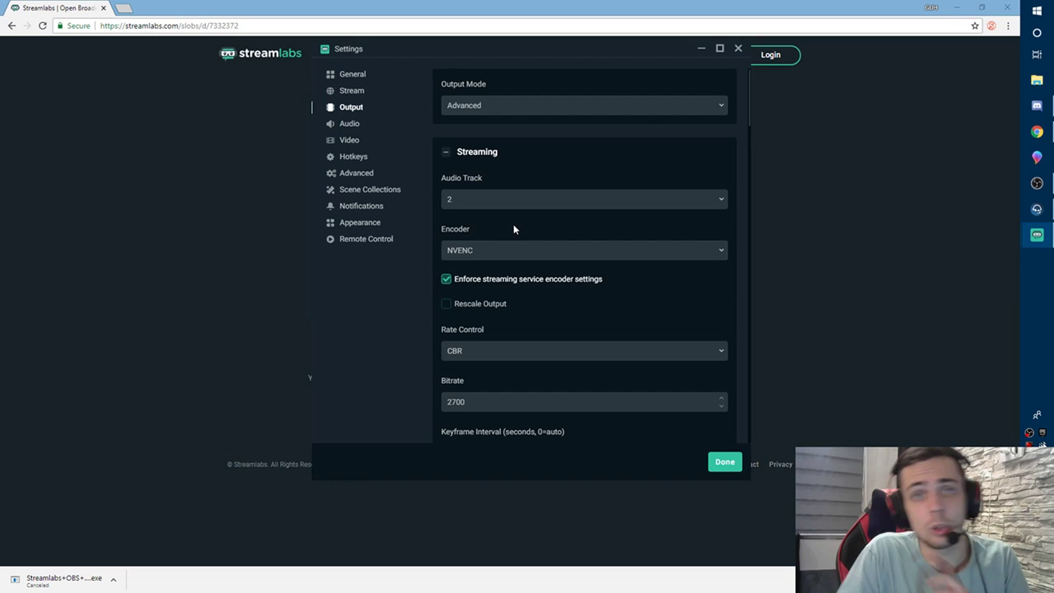
{"action": "left_click", "coordinate": [500, 250]}
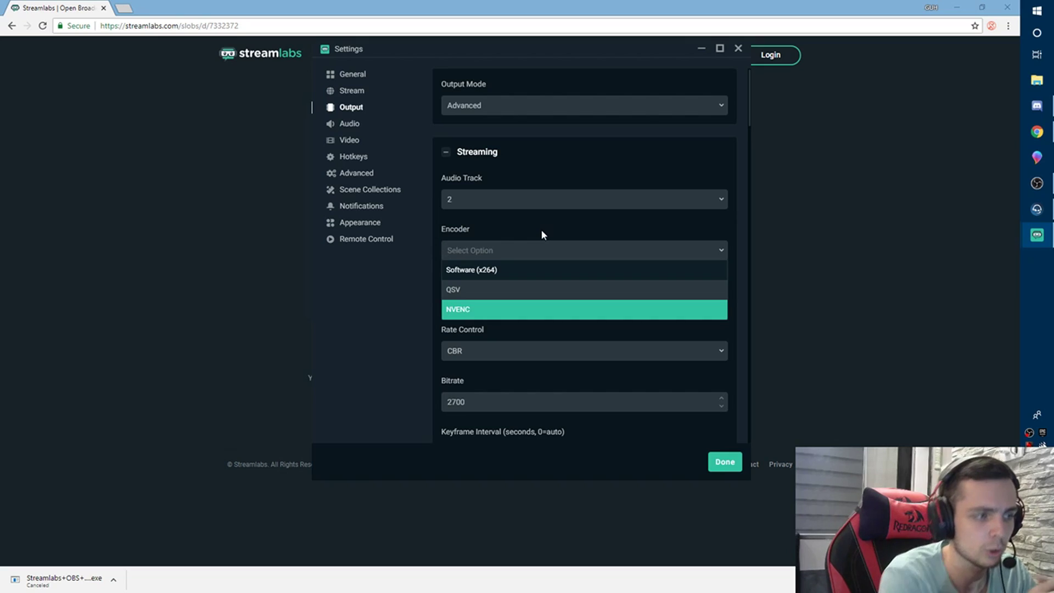
{"action": "left_click", "coordinate": [501, 311]}
{"action": "left_click", "coordinate": [503, 257]}
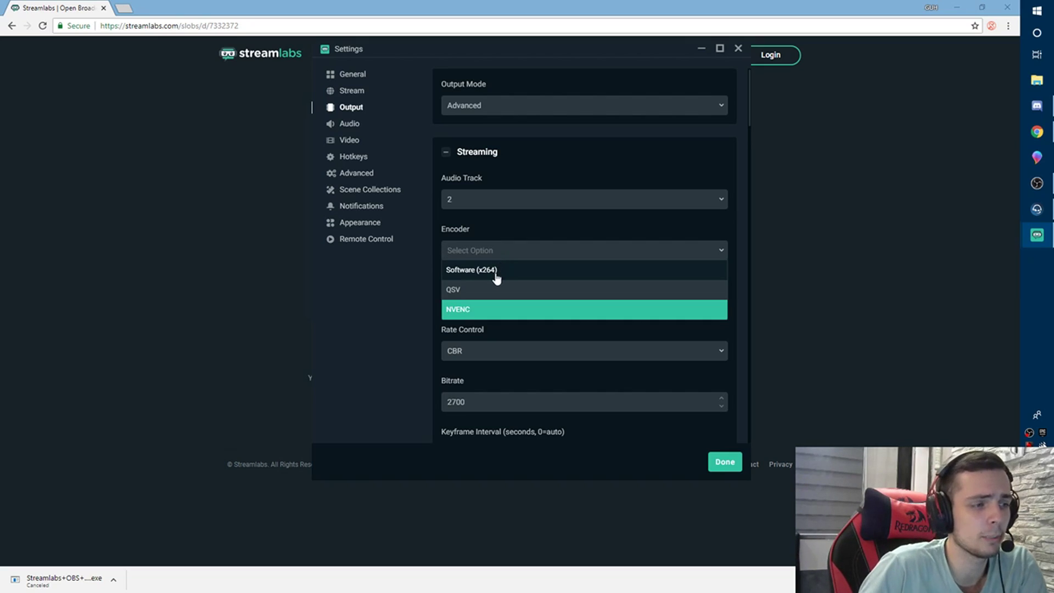
{"action": "left_click", "coordinate": [482, 313]}
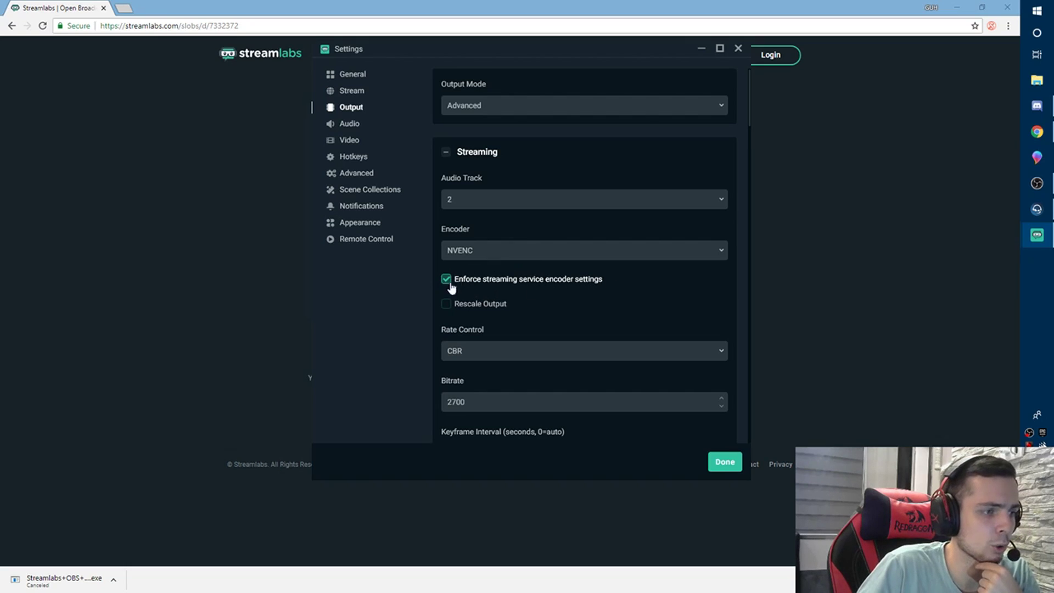
Try a streaming bitrate of 6000 and clear the value again
{"action": "scroll", "coordinate": [573, 324], "scroll_direction": "down", "scroll_amount": 2}
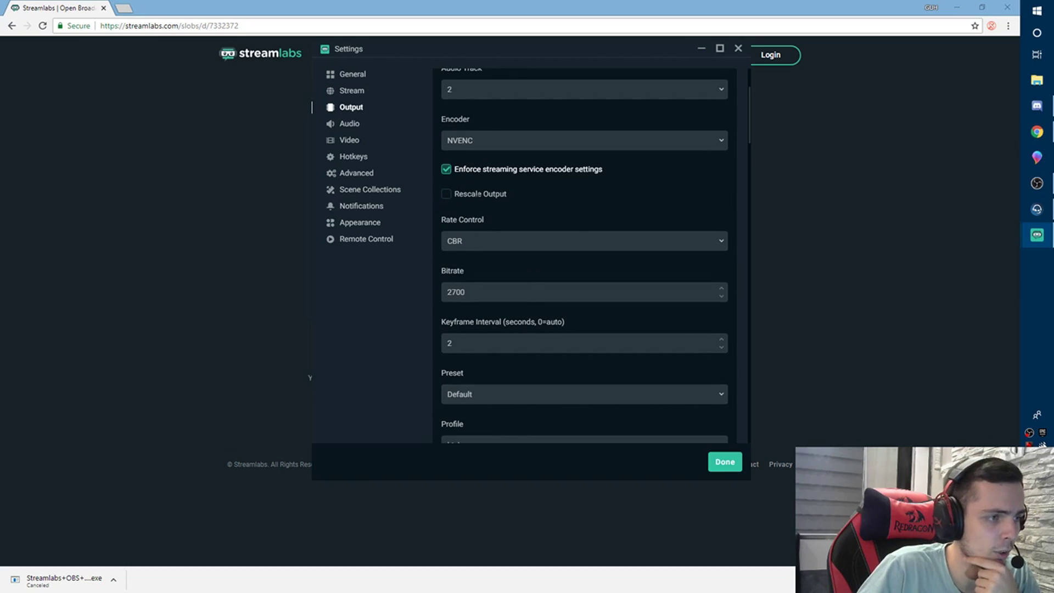
{"action": "scroll", "coordinate": [566, 218], "scroll_direction": "down", "scroll_amount": 1}
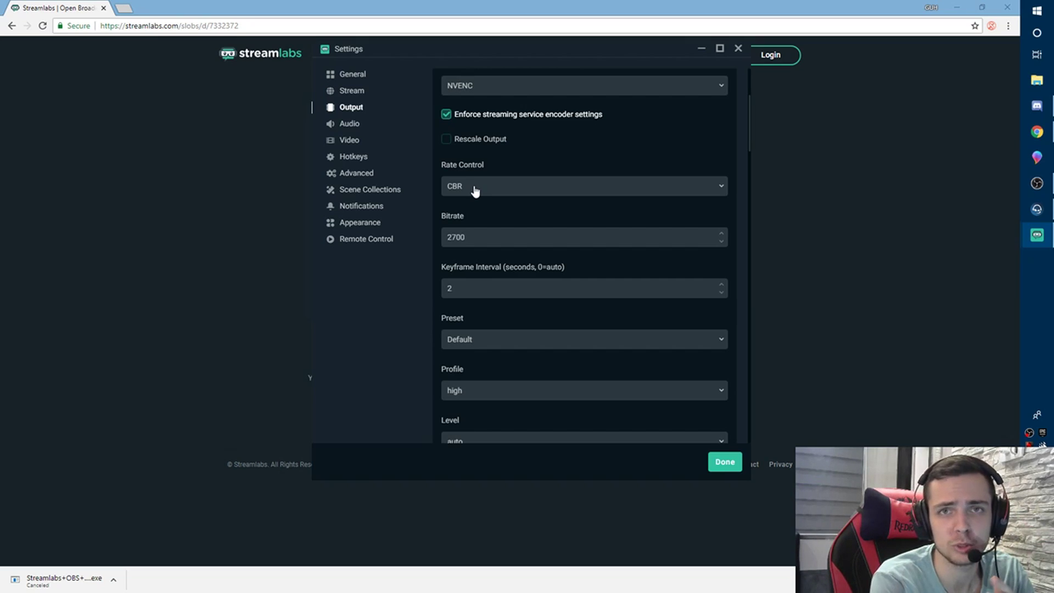
{"action": "double_click", "coordinate": [456, 237]}
{"action": "type", "text": "0"}
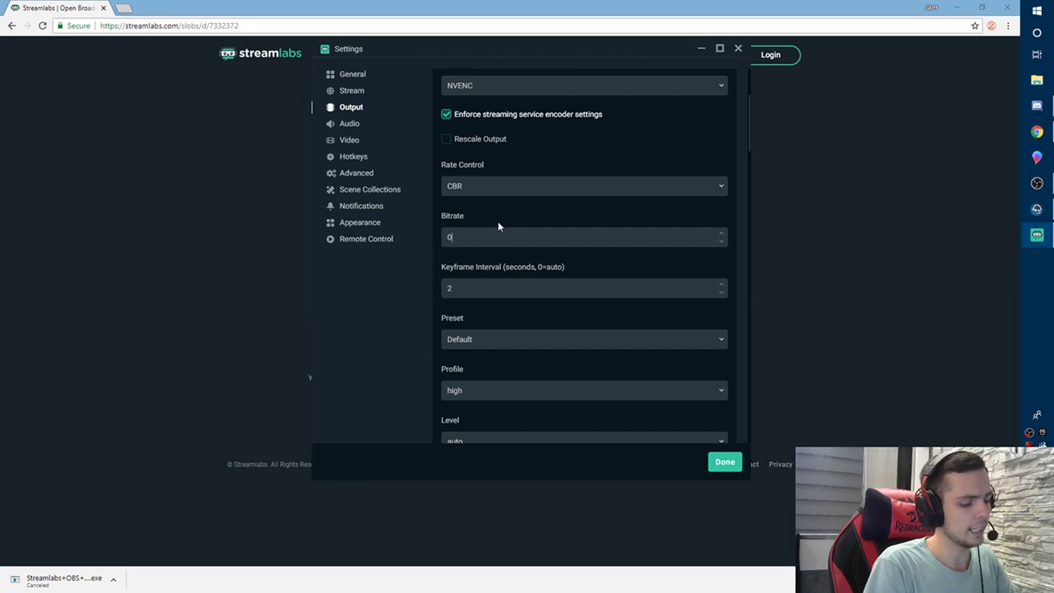
{"action": "type", "text": "6000"}
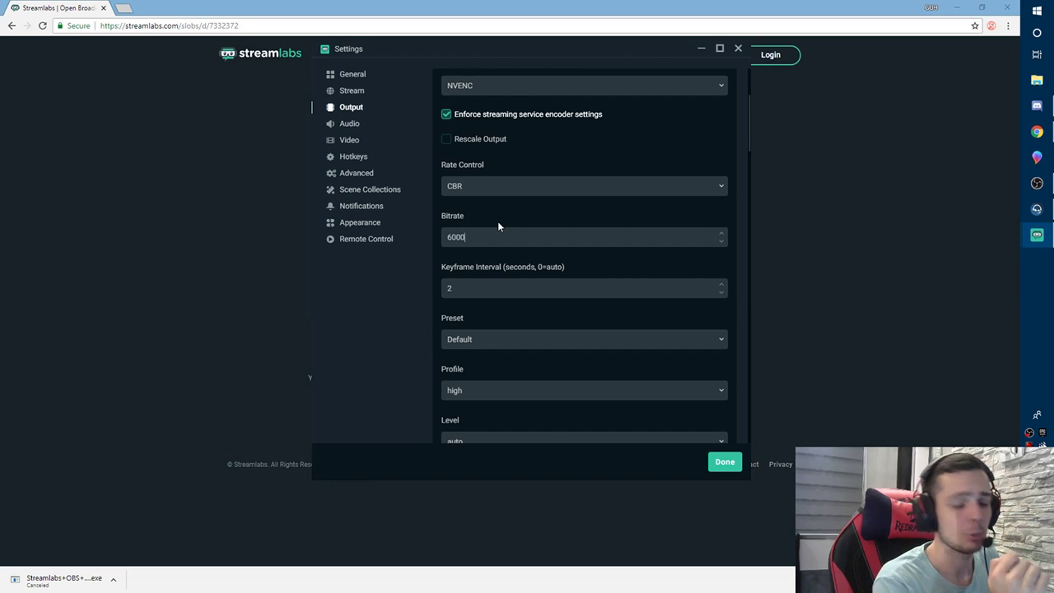
{"action": "key", "text": "BackSpace"}
{"action": "key", "text": "BackSpace"}
{"action": "key", "text": "BackSpace"}
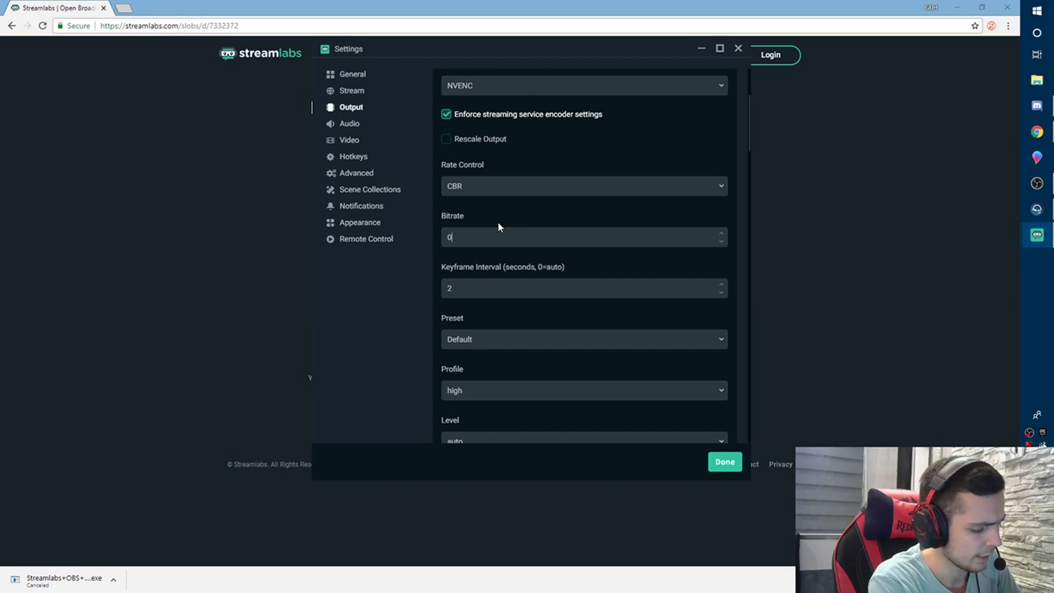
Try streaming bitrates of 2500 and 3000
{"action": "type", "text": "2500"}
{"action": "key", "text": "BackSpace"}
{"action": "key", "text": "BackSpace"}
{"action": "key", "text": "BackSpace"}
{"action": "key", "text": "BackSpace"}
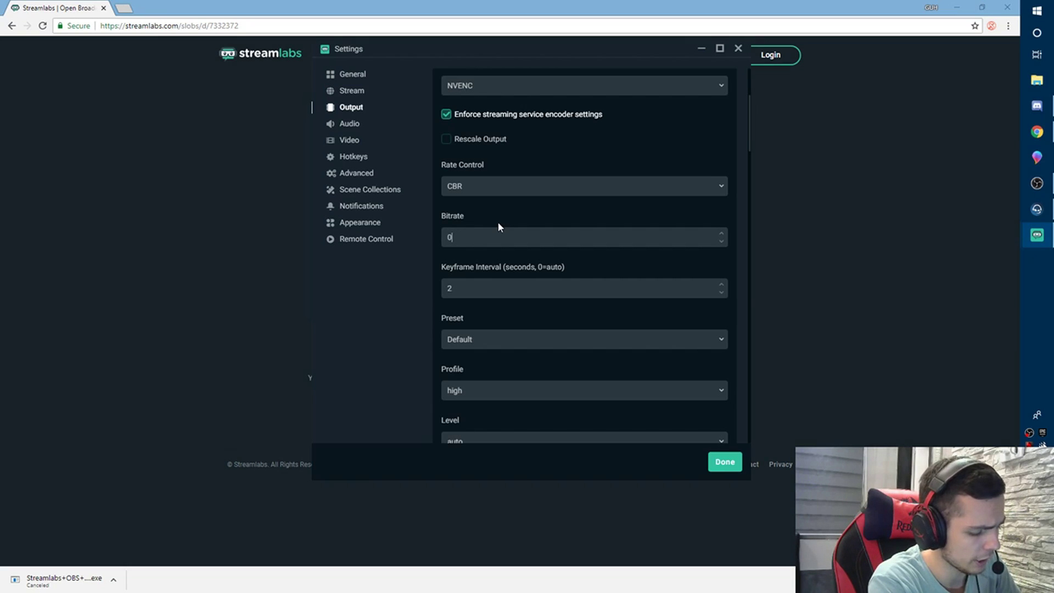
{"action": "type", "text": "3000"}
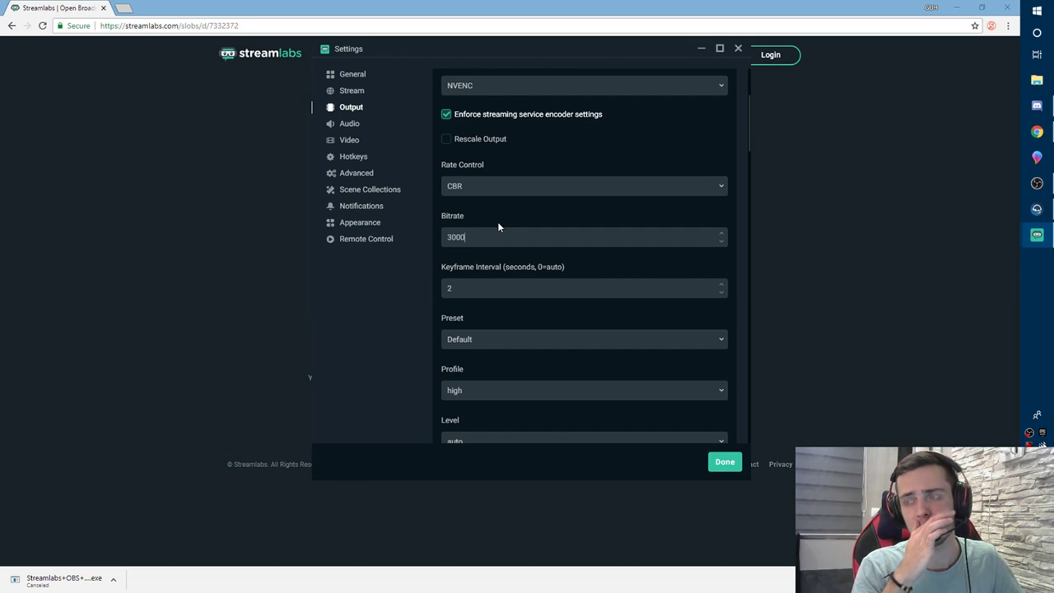
Set the streaming bitrate to 3500
{"action": "key", "text": "BackSpace"}
{"action": "key", "text": "BackSpace"}
{"action": "key", "text": "BackSpace"}
{"action": "type", "text": "59"}
{"action": "type", "text": "0"}
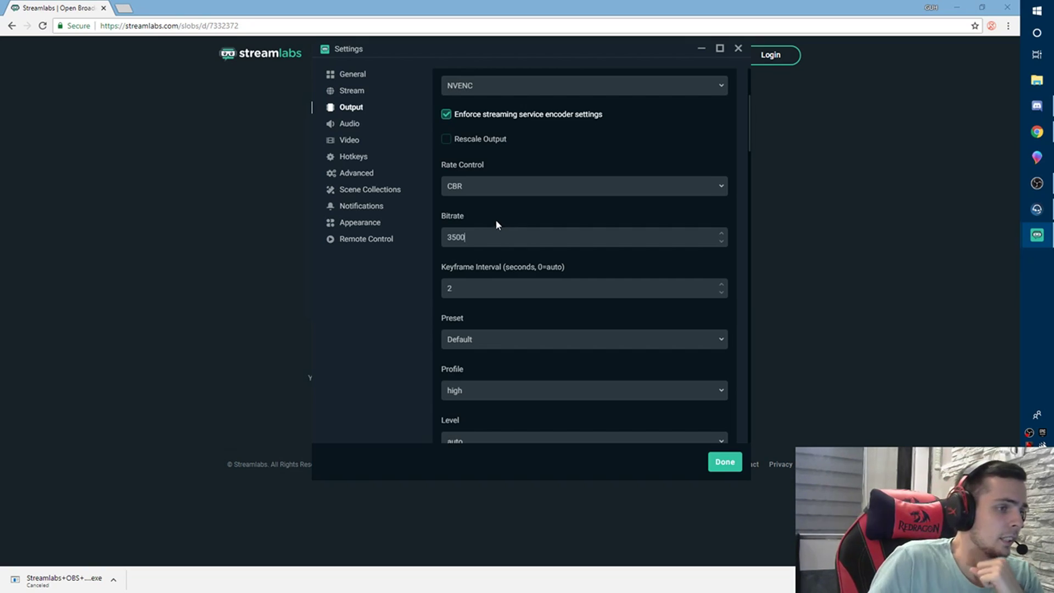
Look through the encoder preset and profile options, keeping the profile on high
{"action": "scroll", "coordinate": [565, 255], "scroll_direction": "down", "scroll_amount": 1}
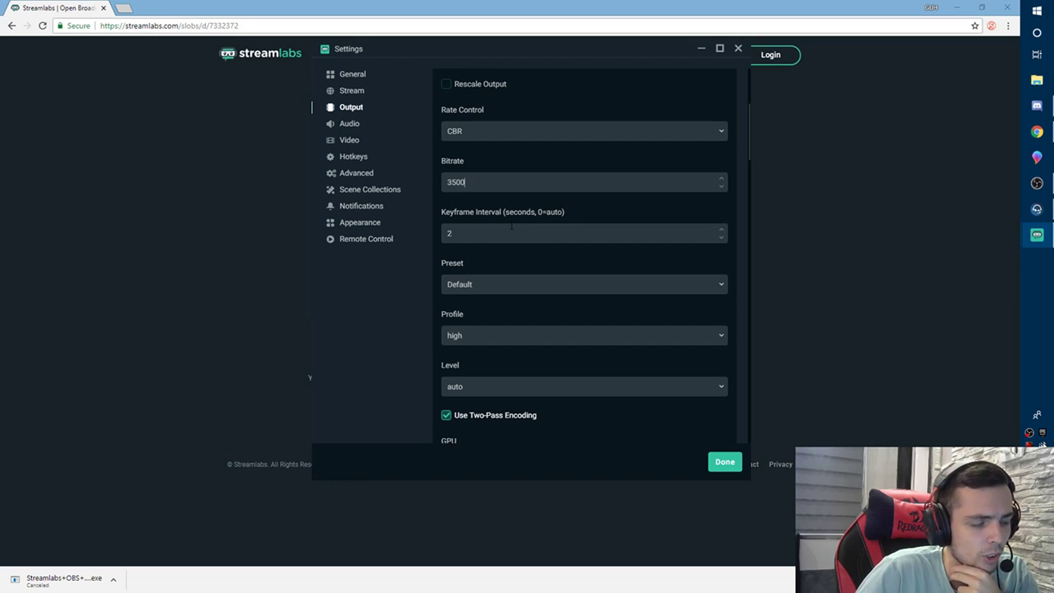
{"action": "scroll", "coordinate": [488, 268], "scroll_direction": "down", "scroll_amount": 1}
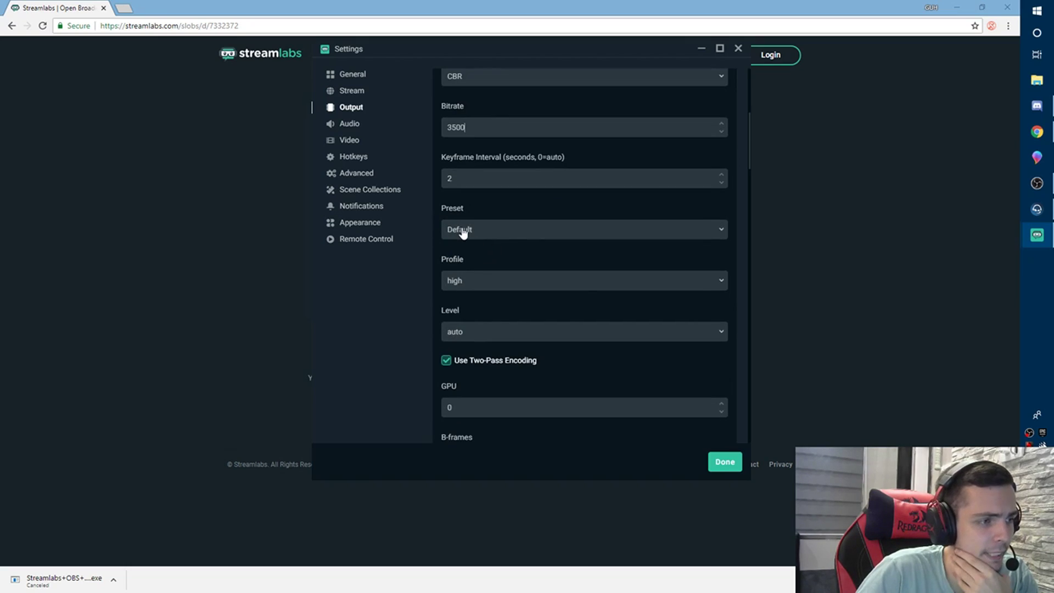
{"action": "left_click", "coordinate": [462, 231]}
{"action": "left_click", "coordinate": [483, 213]}
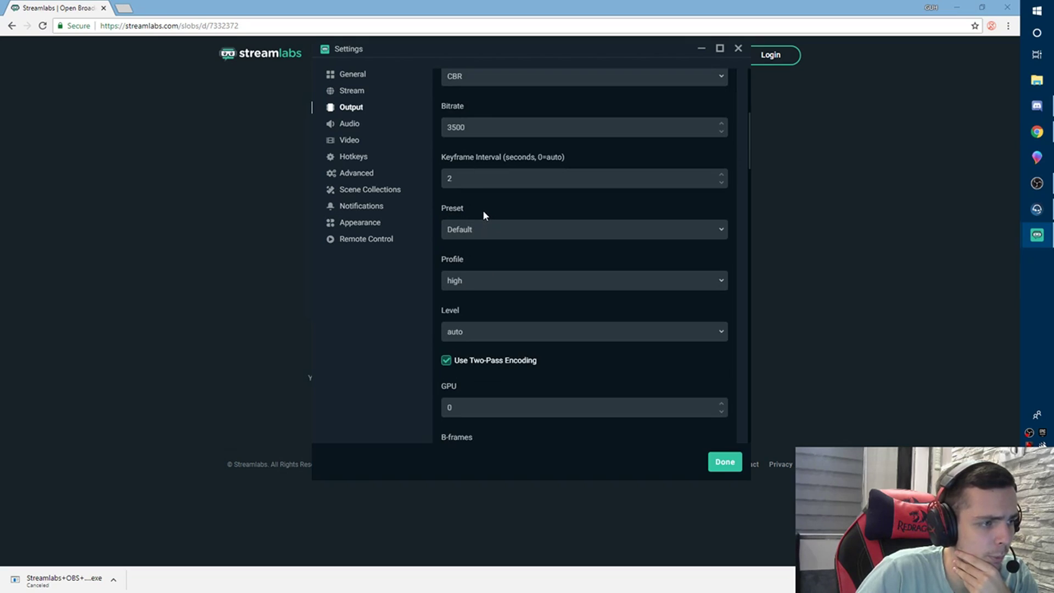
{"action": "left_click", "coordinate": [467, 286]}
{"action": "left_click", "coordinate": [484, 252]}
{"action": "left_click", "coordinate": [462, 281]}
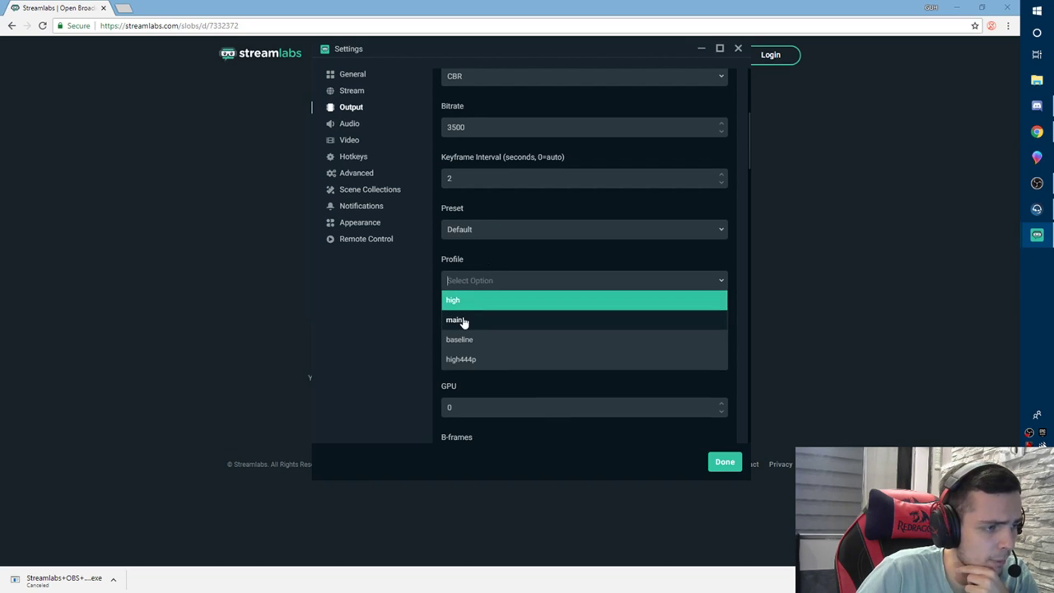
{"action": "left_click", "coordinate": [473, 301]}
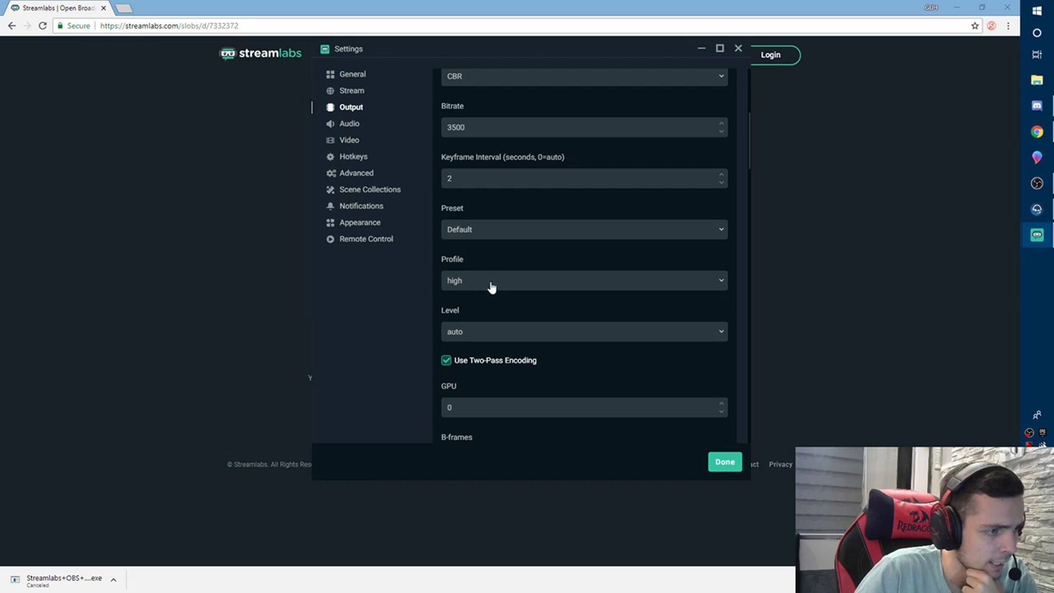
Collapse the Recording section and the Audio Track 1, 2 and 3 sections, and go over the streaming output settings again
{"action": "scroll", "coordinate": [485, 278], "scroll_direction": "down", "scroll_amount": 2}
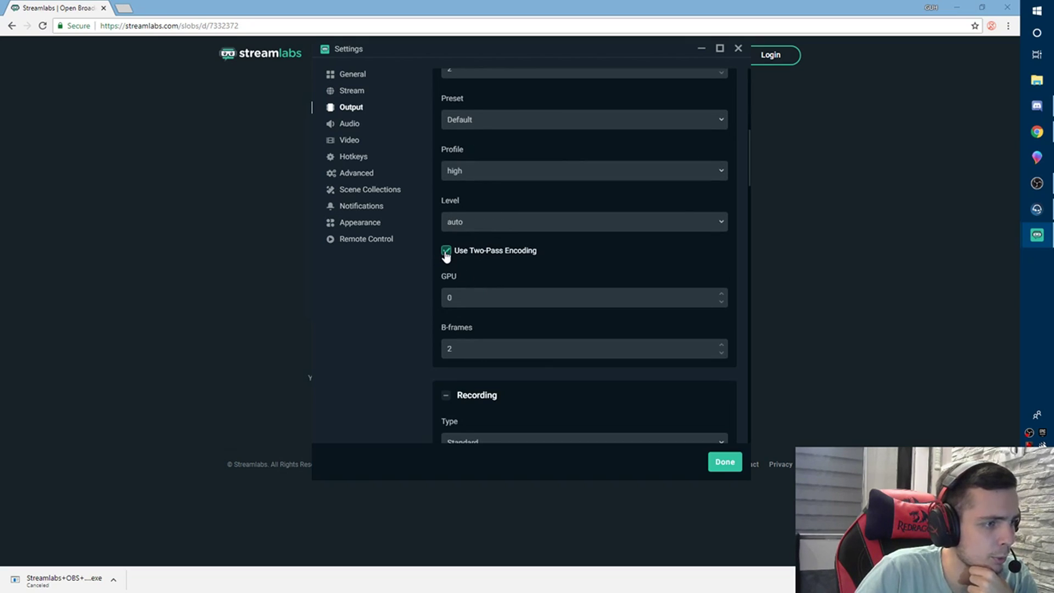
{"action": "scroll", "coordinate": [466, 252], "scroll_direction": "down", "scroll_amount": 2}
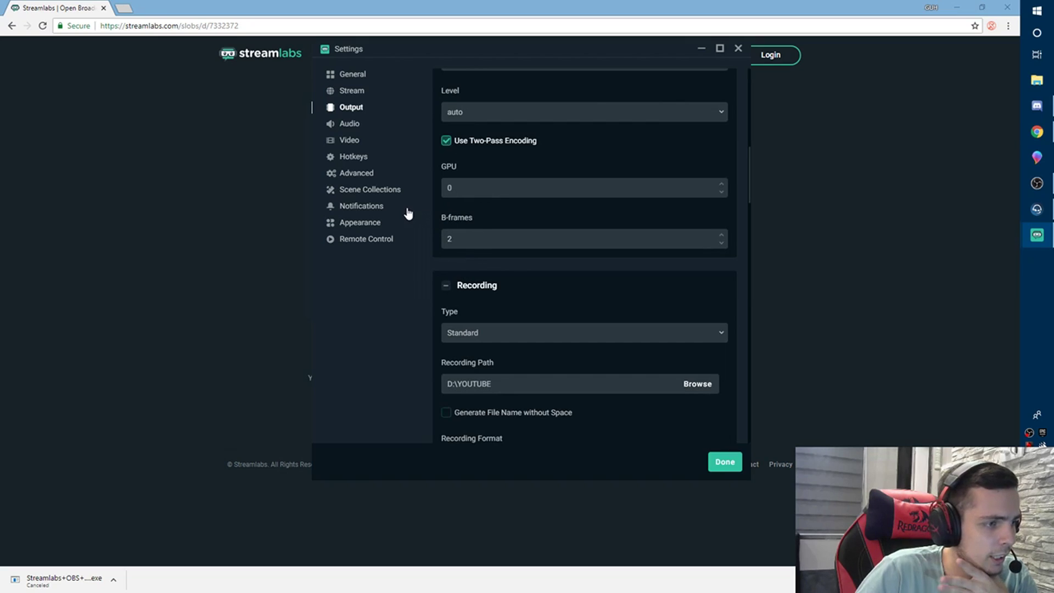
{"action": "left_click", "coordinate": [446, 285]}
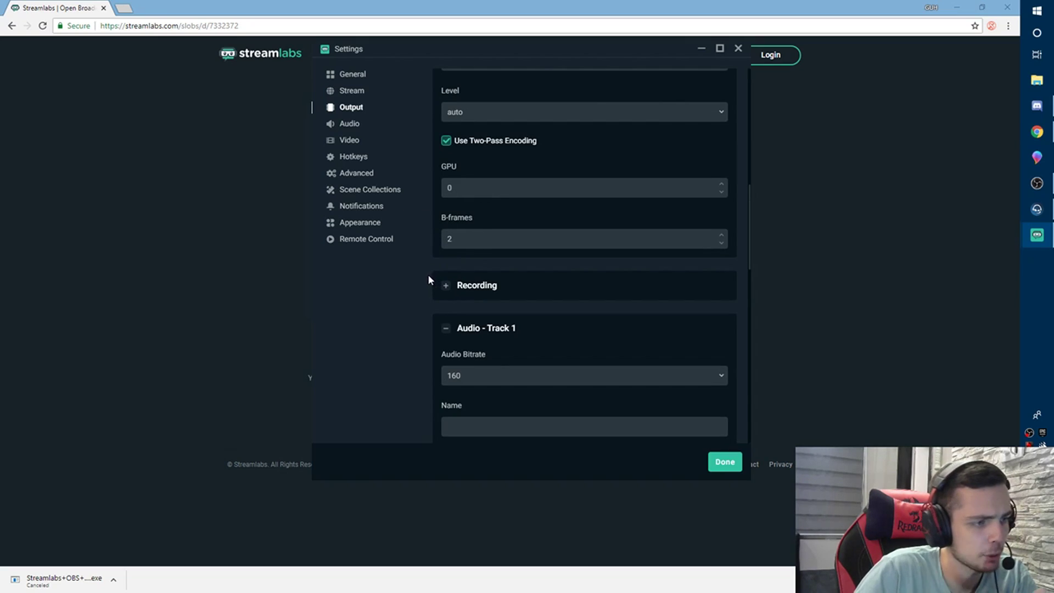
{"action": "left_click", "coordinate": [446, 328]}
{"action": "left_click", "coordinate": [444, 372]}
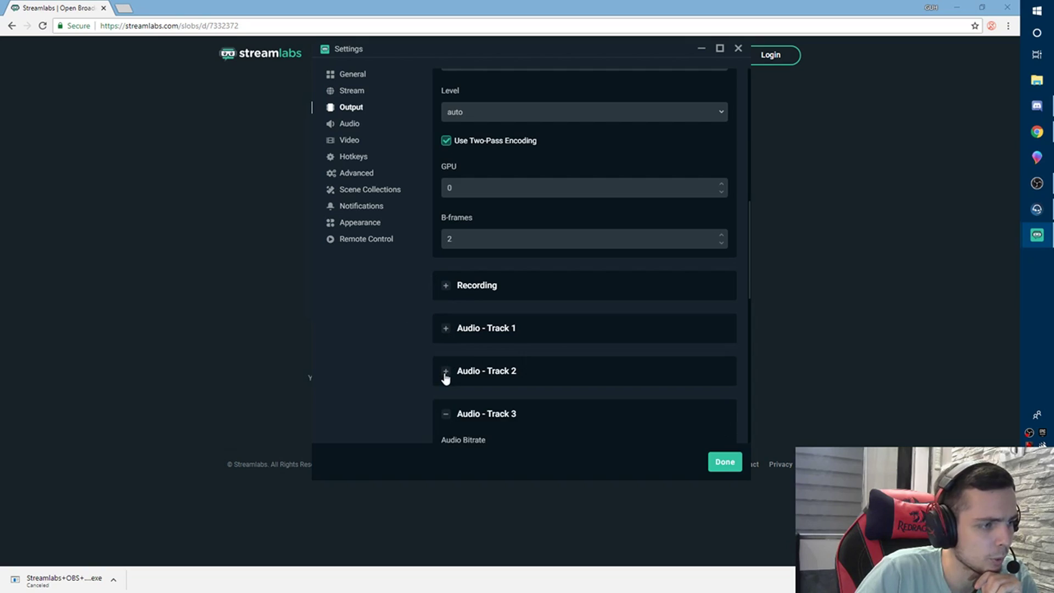
{"action": "left_click", "coordinate": [445, 415]}
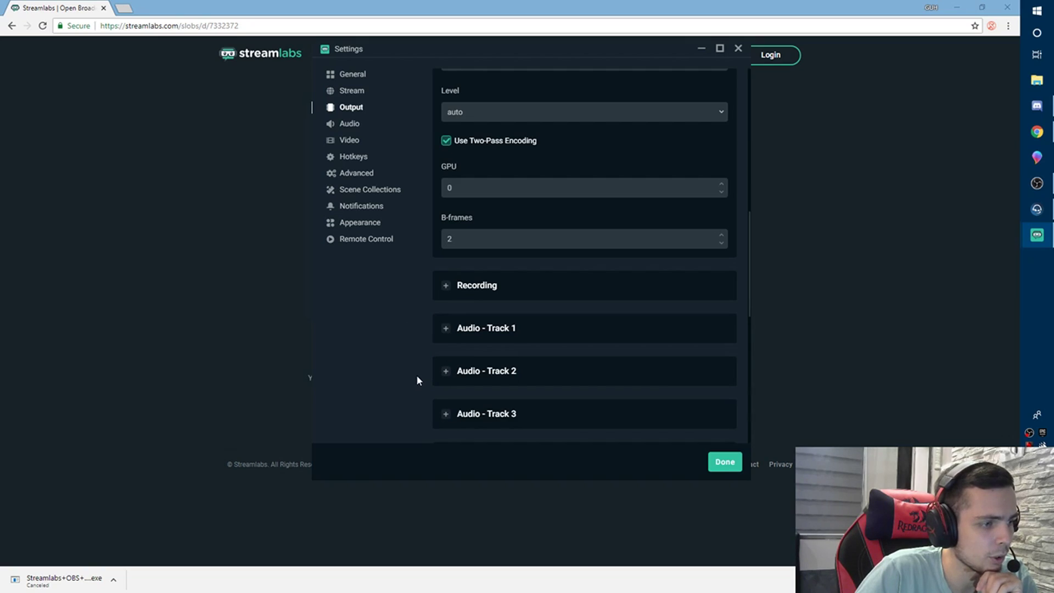
{"action": "scroll", "coordinate": [690, 301], "scroll_direction": "down", "scroll_amount": 4}
{"action": "scroll", "coordinate": [647, 319], "scroll_direction": "up", "scroll_amount": 10}
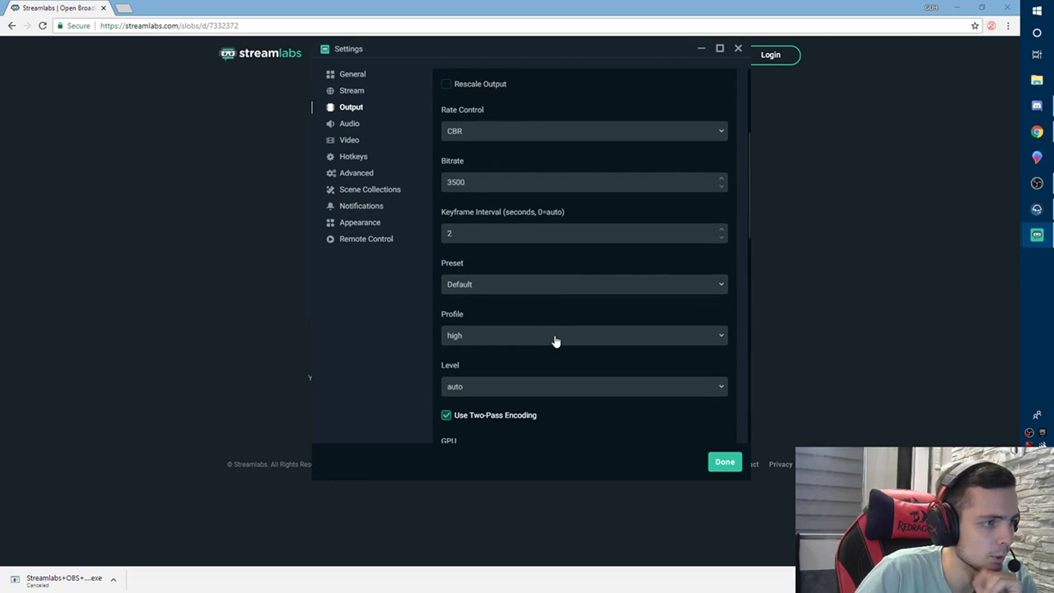
{"action": "scroll", "coordinate": [527, 211], "scroll_direction": "up", "scroll_amount": 2}
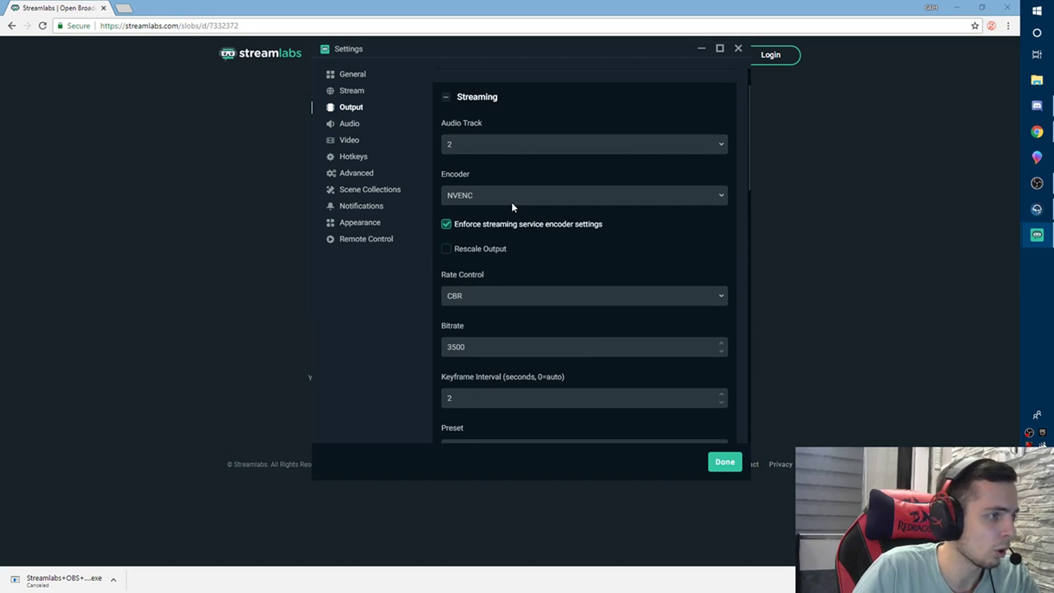
Set the base (canvas) resolution to 1920x1080 in the video settings
{"action": "left_click", "coordinate": [351, 144]}
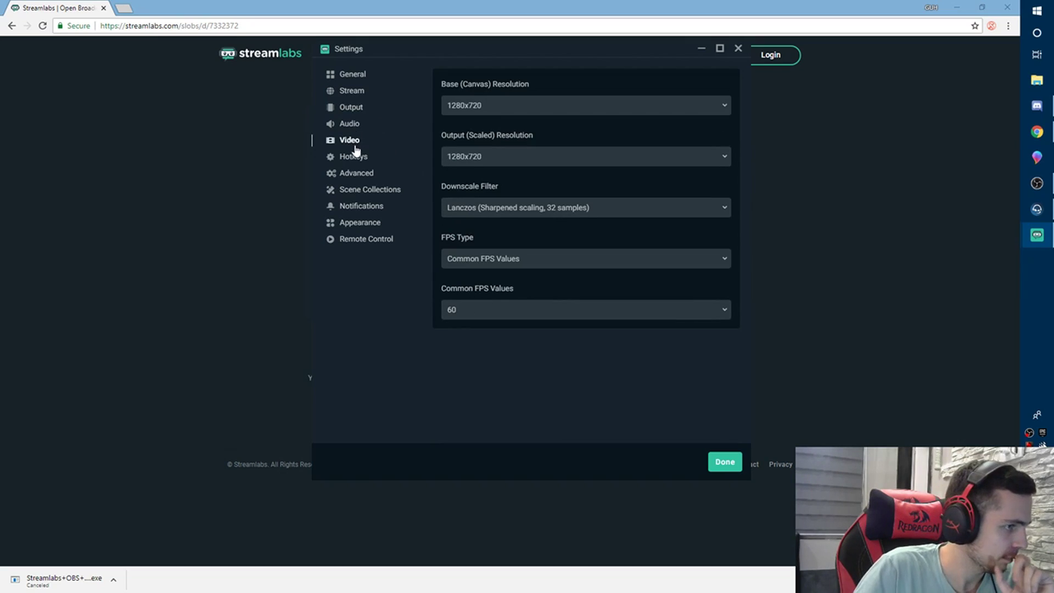
{"action": "left_click", "coordinate": [496, 108]}
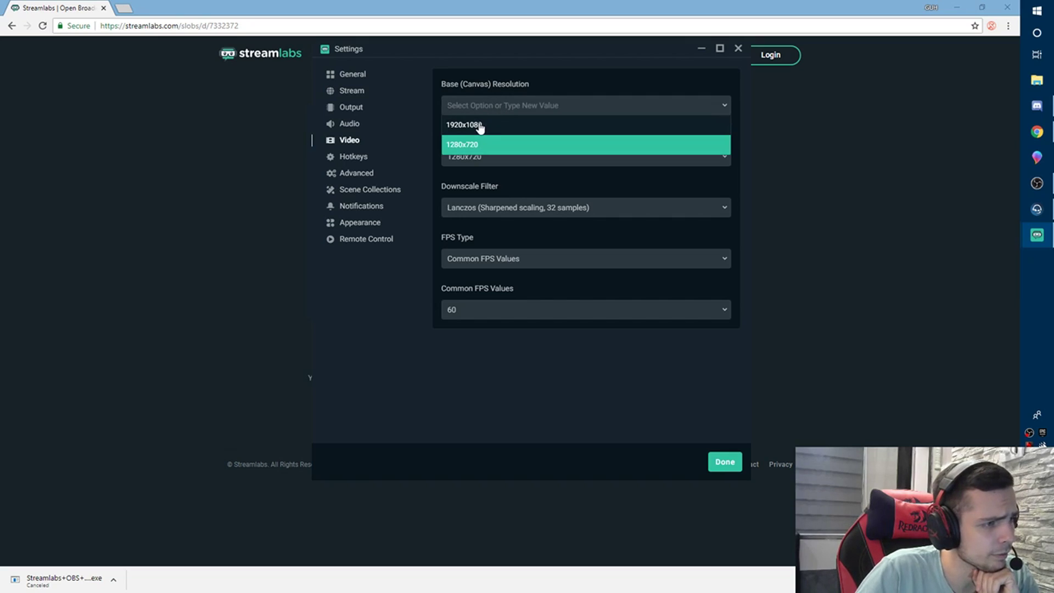
{"action": "left_click", "coordinate": [481, 121]}
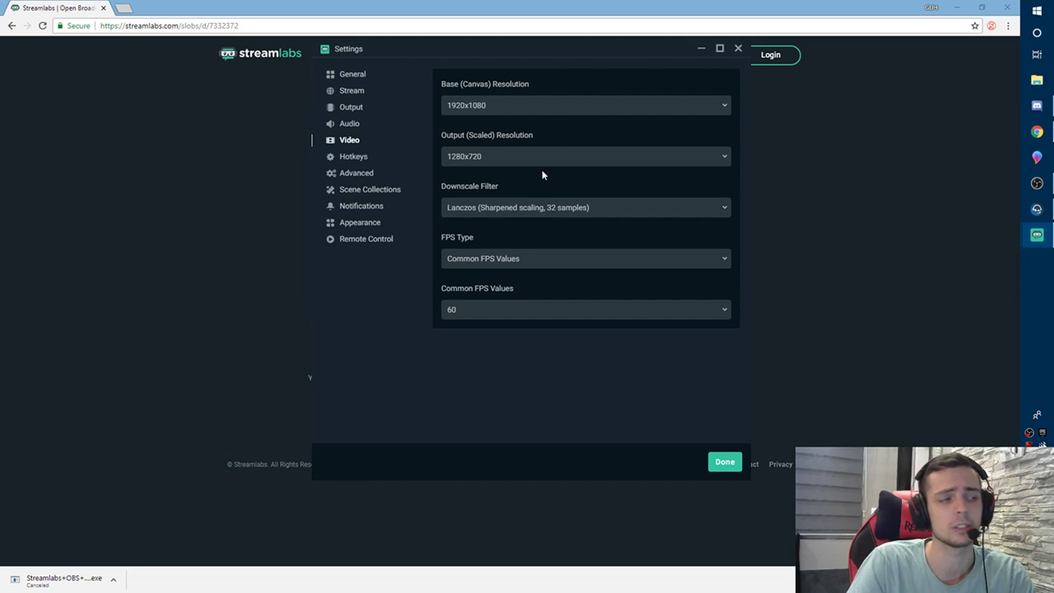
Try 1920x1080 as the output (scaled) resolution and return it to 1280x720
{"action": "left_click", "coordinate": [514, 159]}
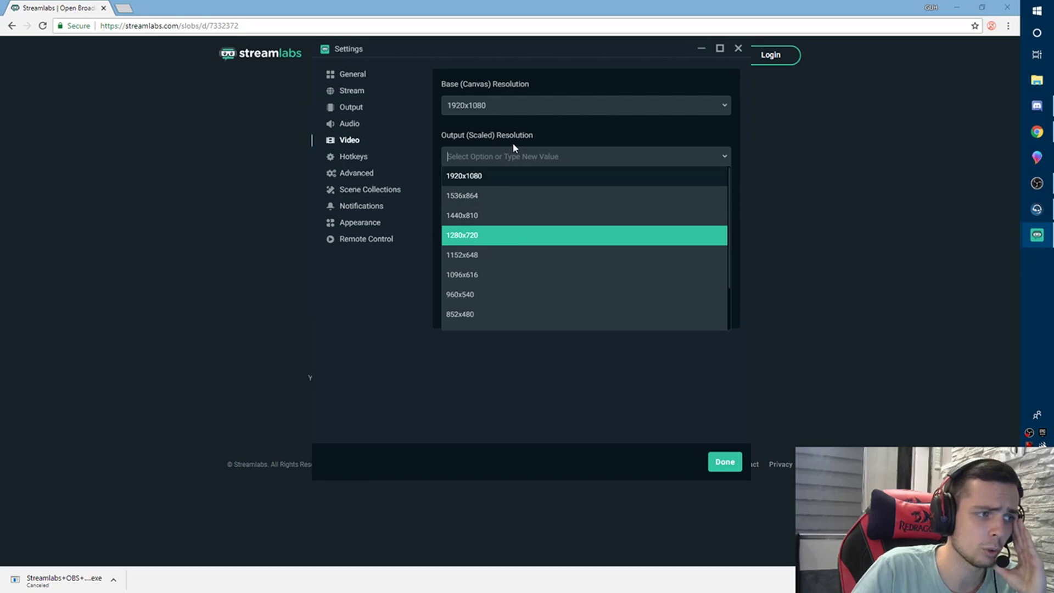
{"action": "left_click", "coordinate": [502, 177]}
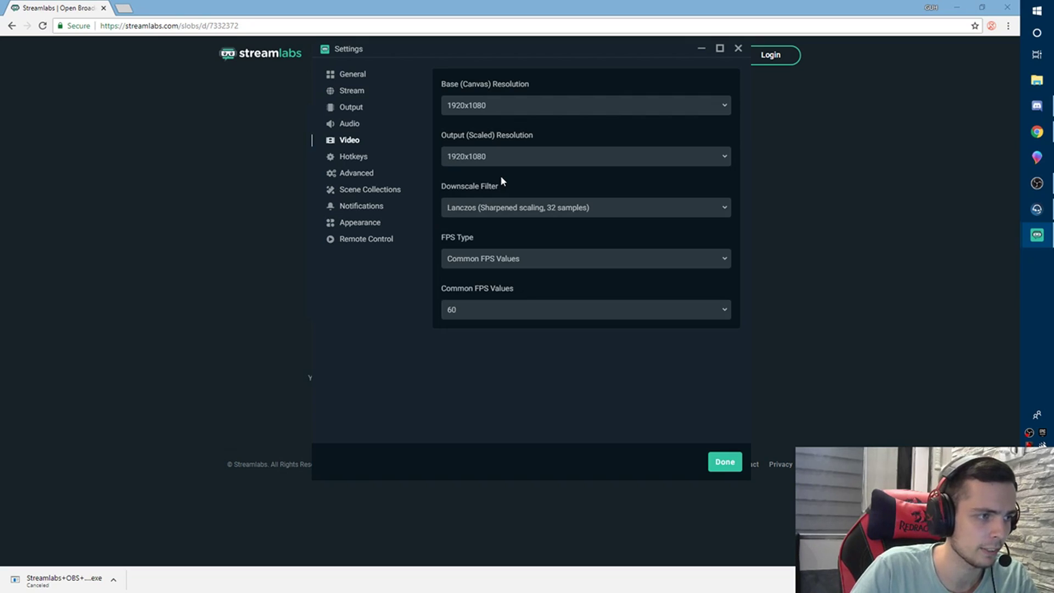
{"action": "left_click", "coordinate": [524, 162]}
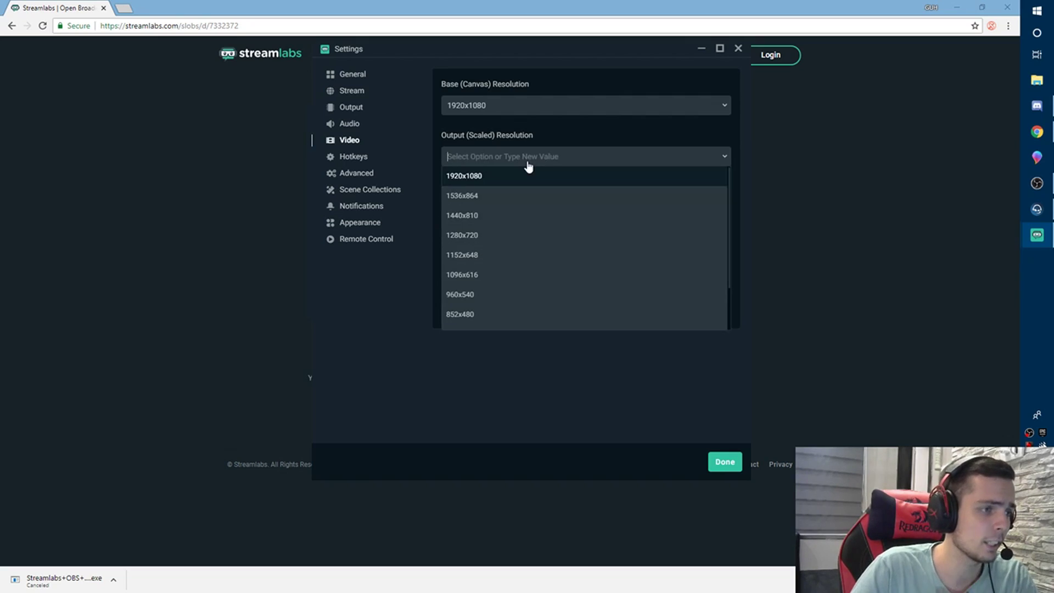
{"action": "left_click", "coordinate": [493, 236]}
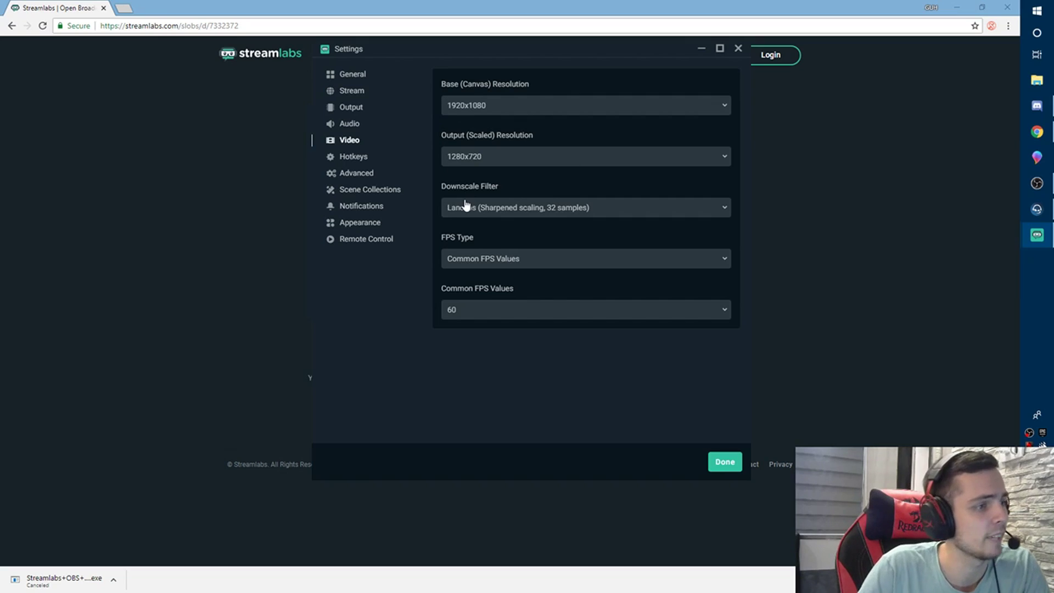
Try Bicubic (Sharpened scaling, 16 samples) as the downscale filter and return it to Lanczos (Sharpened scaling, 32 samples)
{"action": "left_click", "coordinate": [567, 208]}
{"action": "left_click", "coordinate": [585, 179]}
{"action": "left_click", "coordinate": [574, 208]}
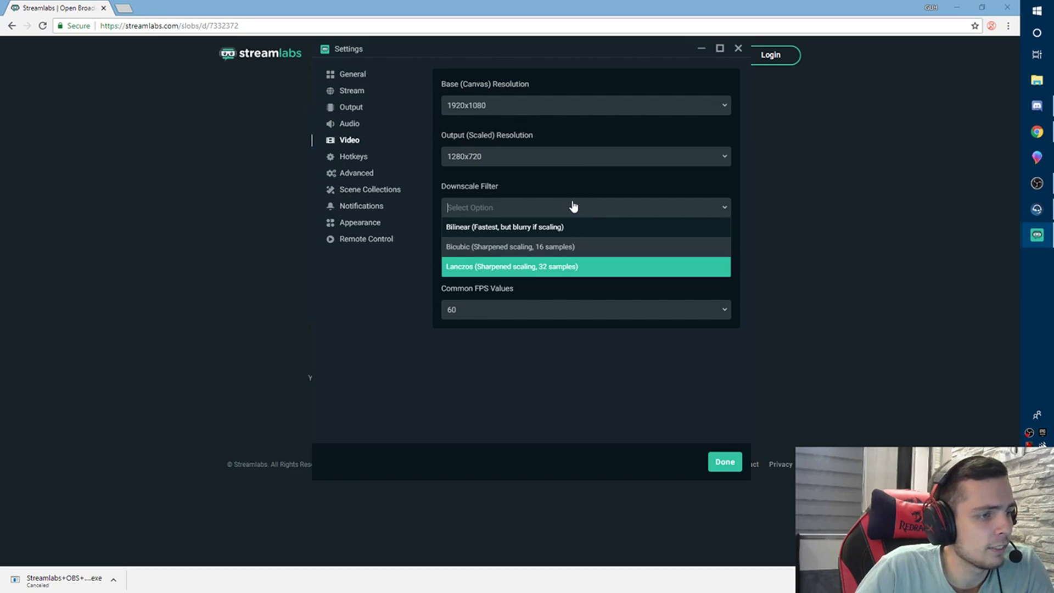
{"action": "left_click", "coordinate": [528, 248]}
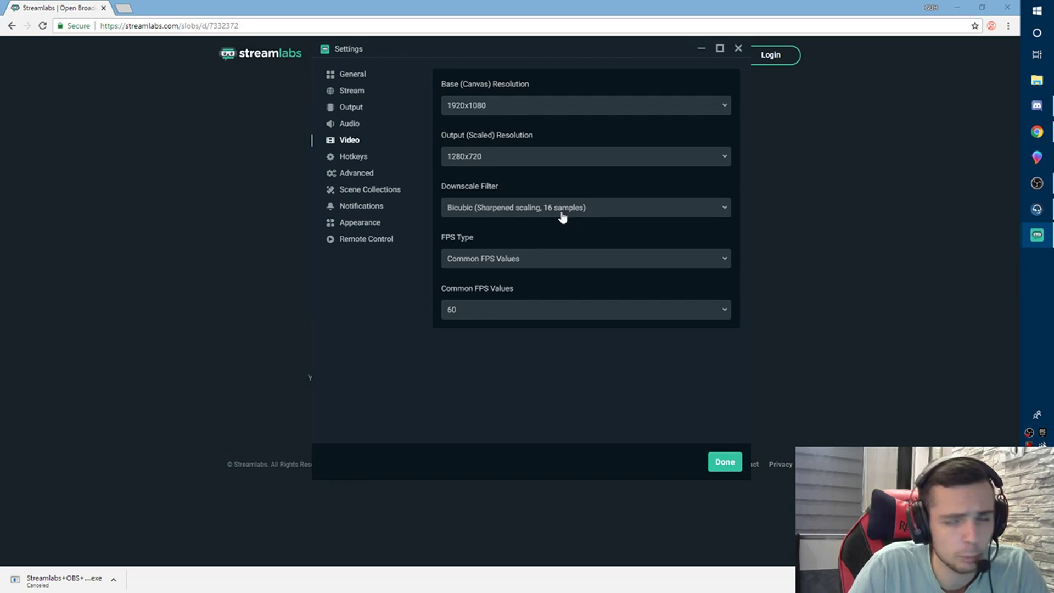
{"action": "left_click", "coordinate": [563, 213]}
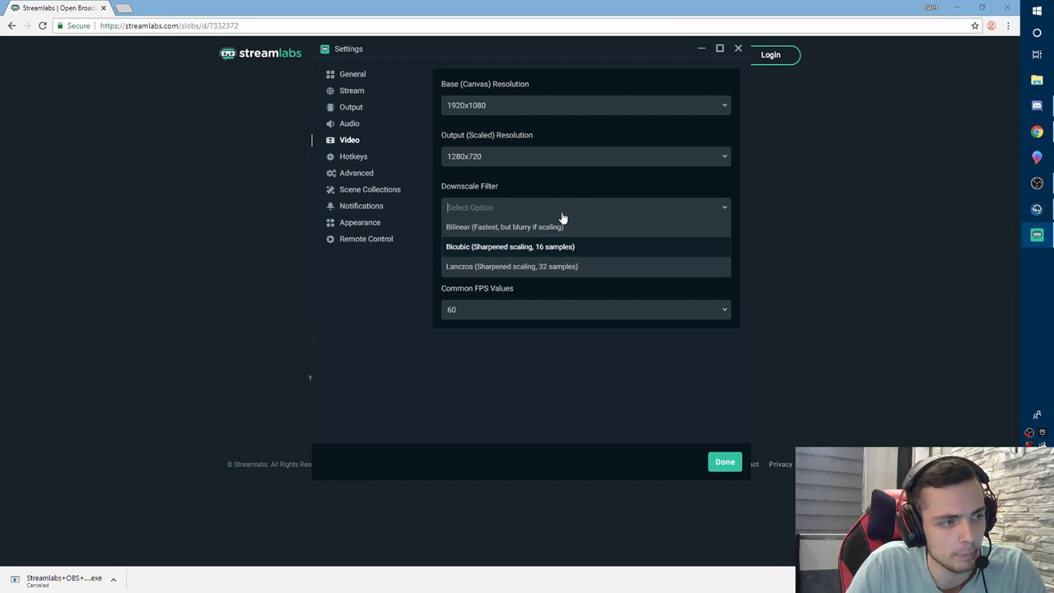
{"action": "left_click", "coordinate": [544, 267]}
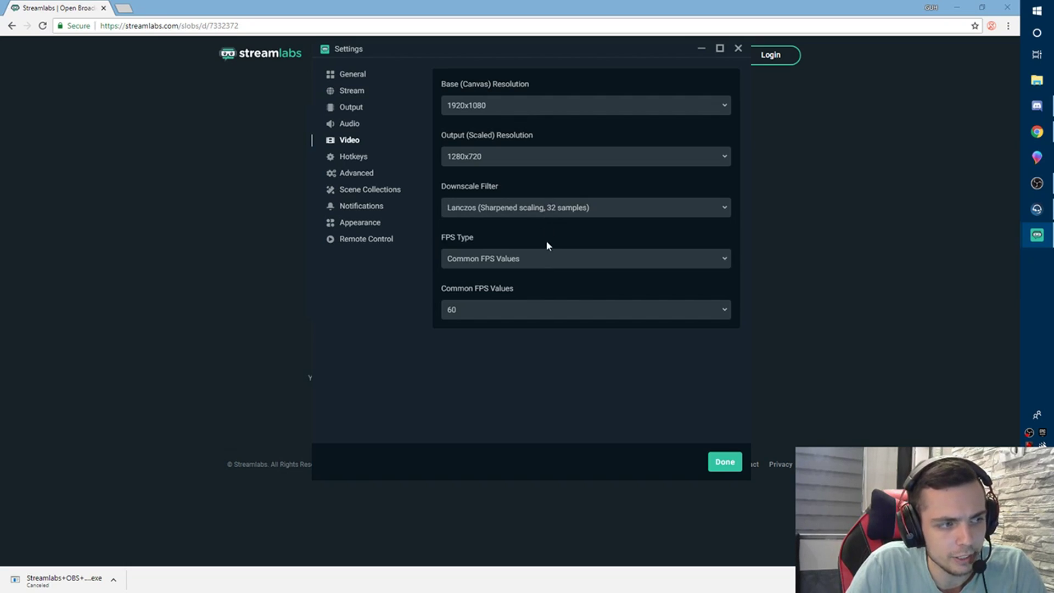
{"action": "left_click", "coordinate": [549, 213]}
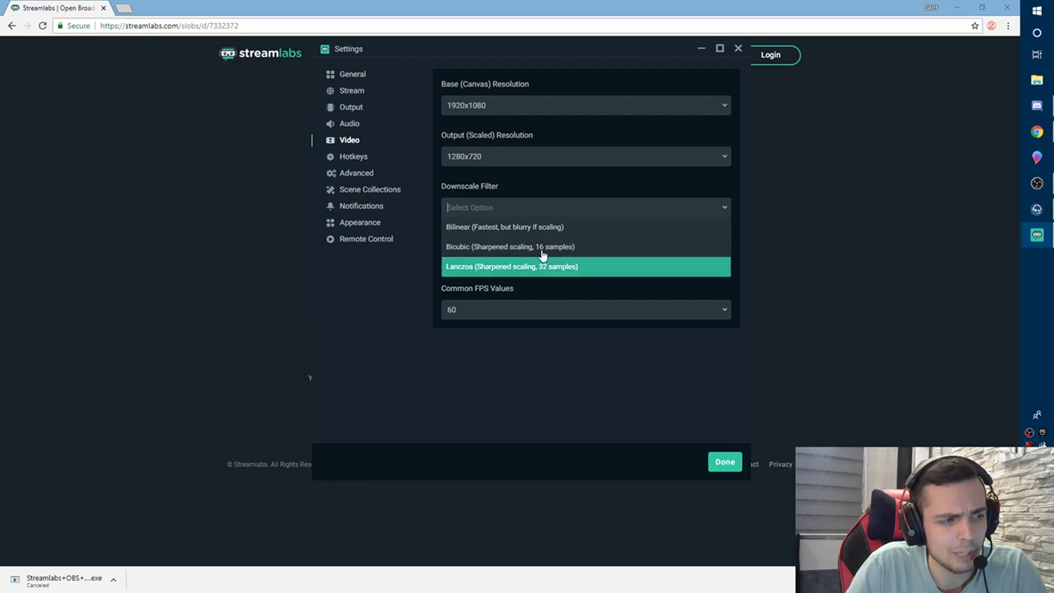
{"action": "left_click", "coordinate": [545, 265]}
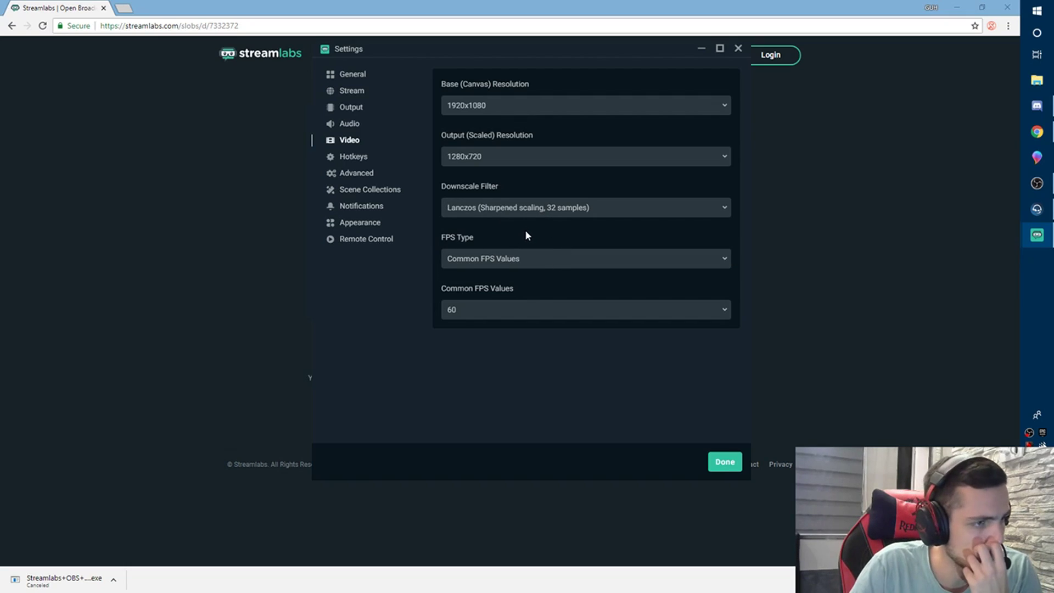
{"action": "left_click", "coordinate": [555, 211]}
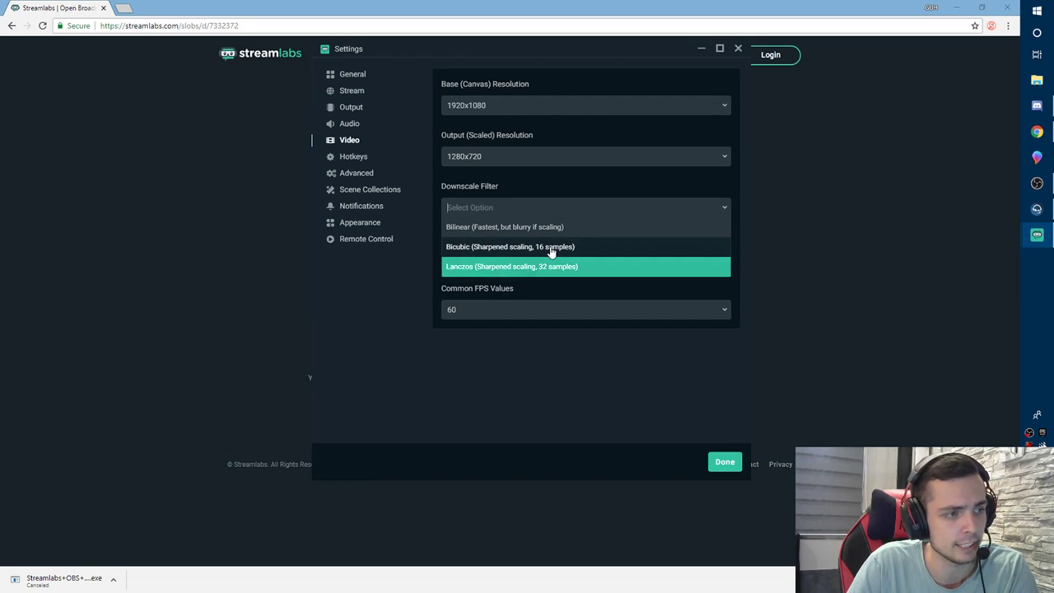
{"action": "left_click", "coordinate": [574, 201]}
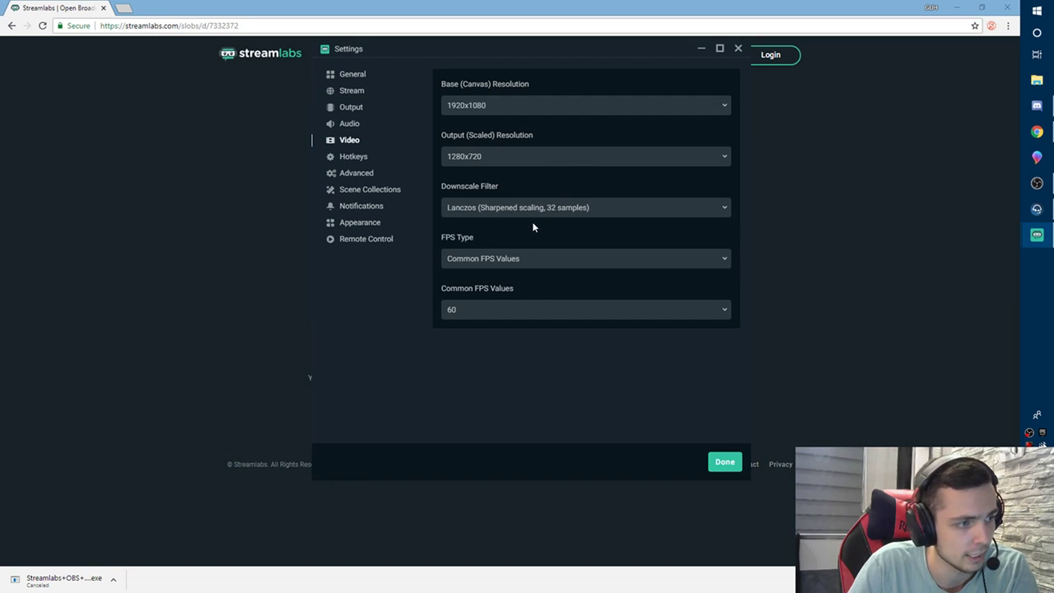
Set the common FPS value to 59.94 in the video settings
{"action": "left_click", "coordinate": [504, 309]}
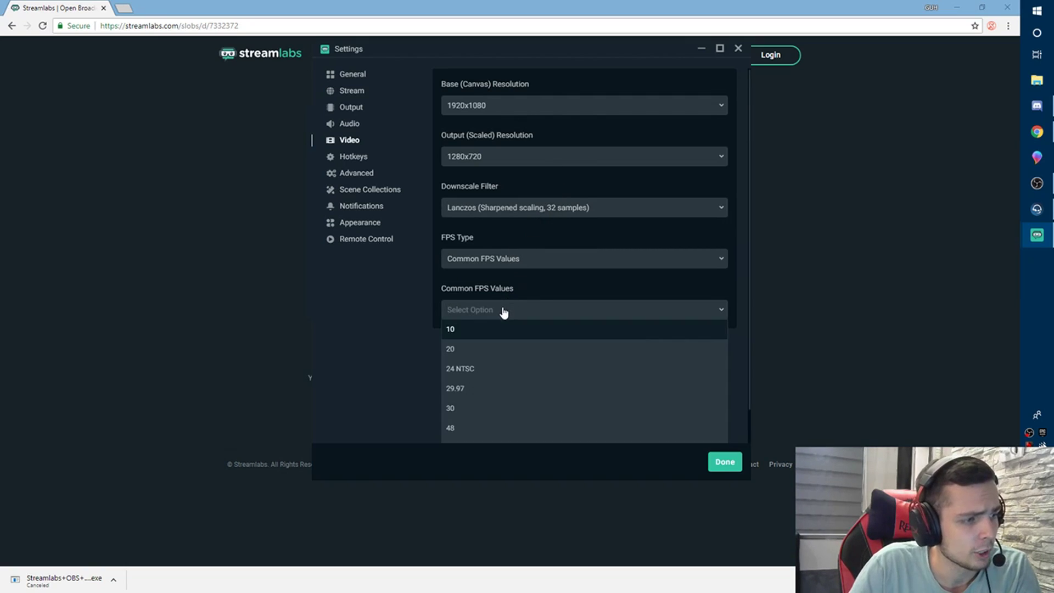
{"action": "scroll", "coordinate": [501, 393], "scroll_direction": "down", "scroll_amount": 1}
{"action": "left_click", "coordinate": [489, 414]}
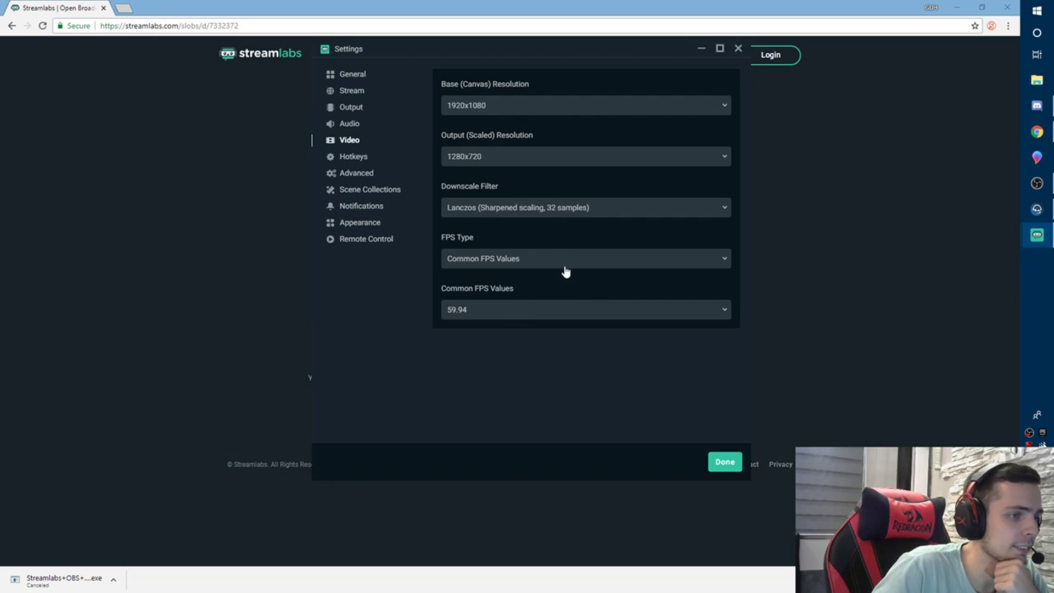
Look over the hotkey settings and the advanced settings for process priority, video, audio and stream delay
{"action": "left_click", "coordinate": [354, 158]}
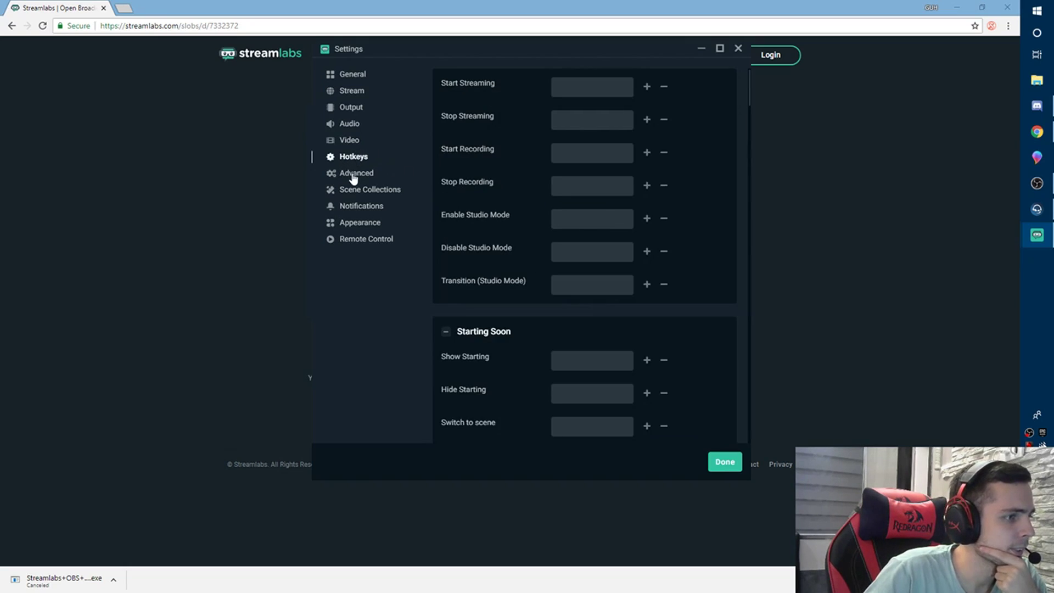
{"action": "left_click", "coordinate": [353, 178]}
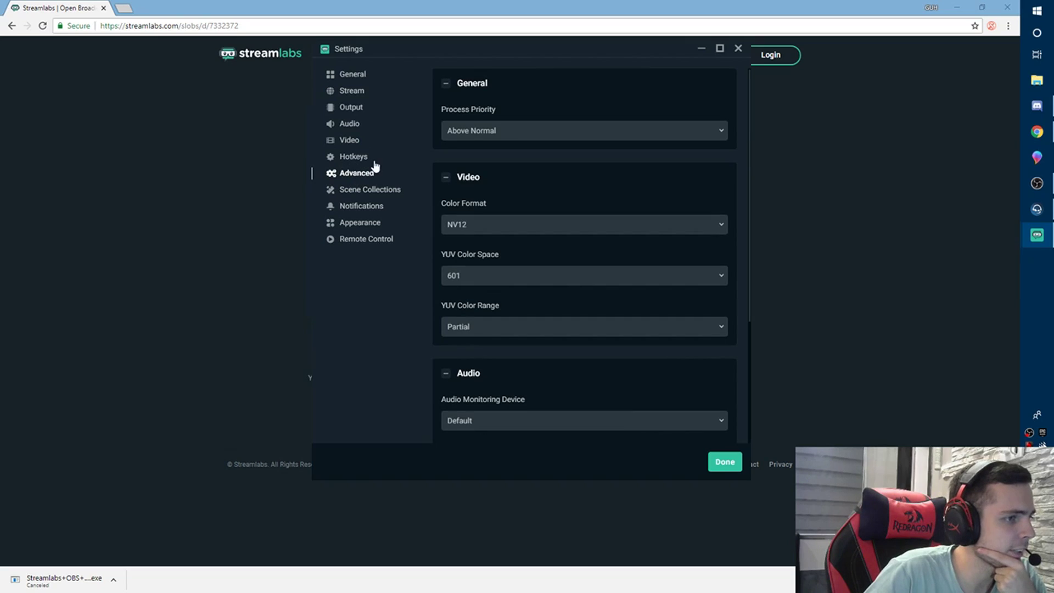
{"action": "left_click", "coordinate": [484, 136]}
{"action": "key", "text": "Return"}
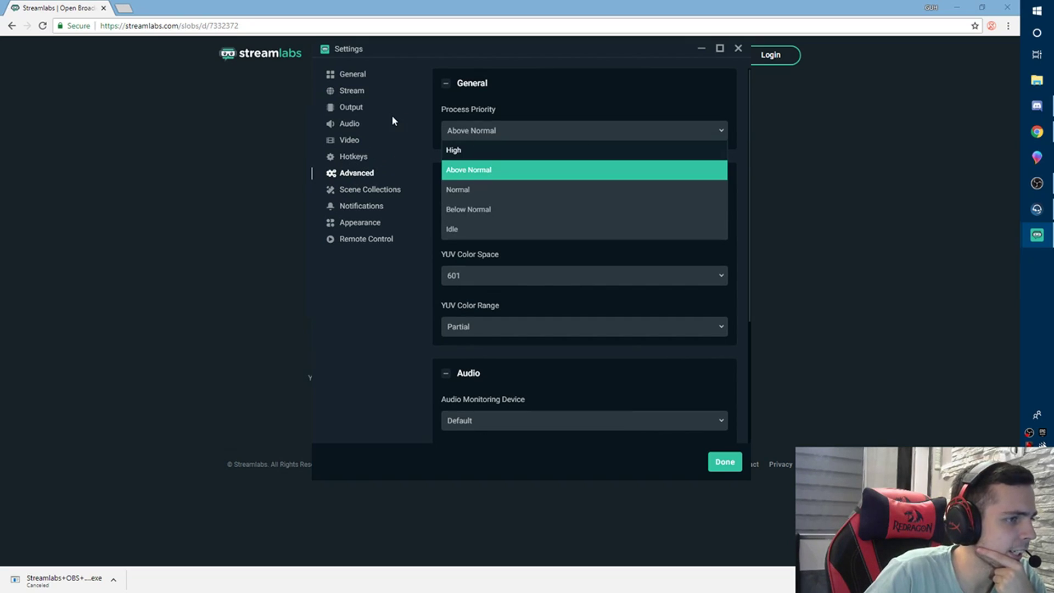
{"action": "scroll", "coordinate": [501, 129], "scroll_direction": "down", "scroll_amount": 3}
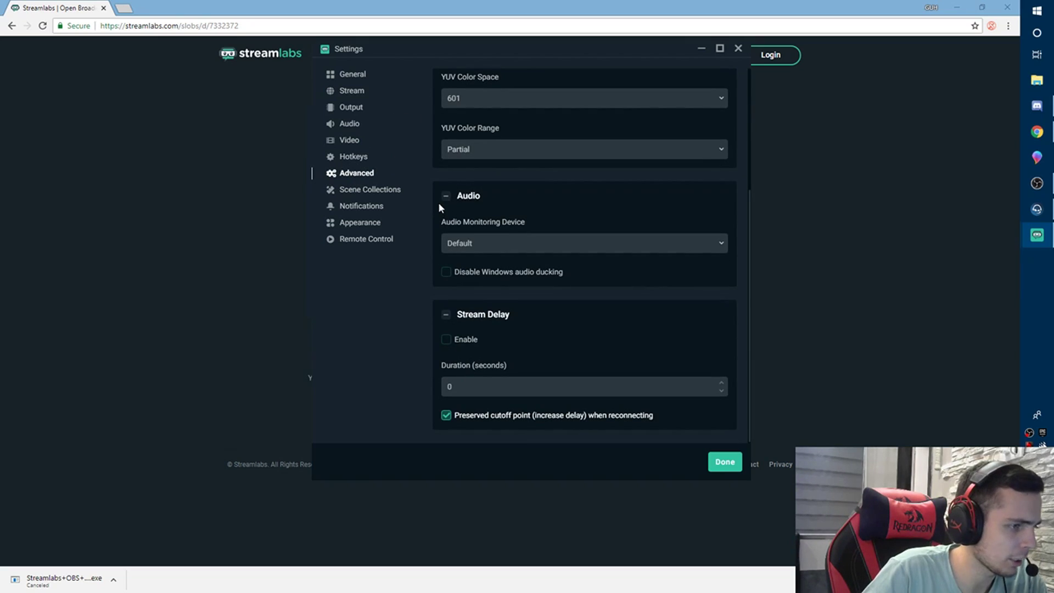
{"action": "scroll", "coordinate": [440, 200], "scroll_direction": "up", "scroll_amount": 3}
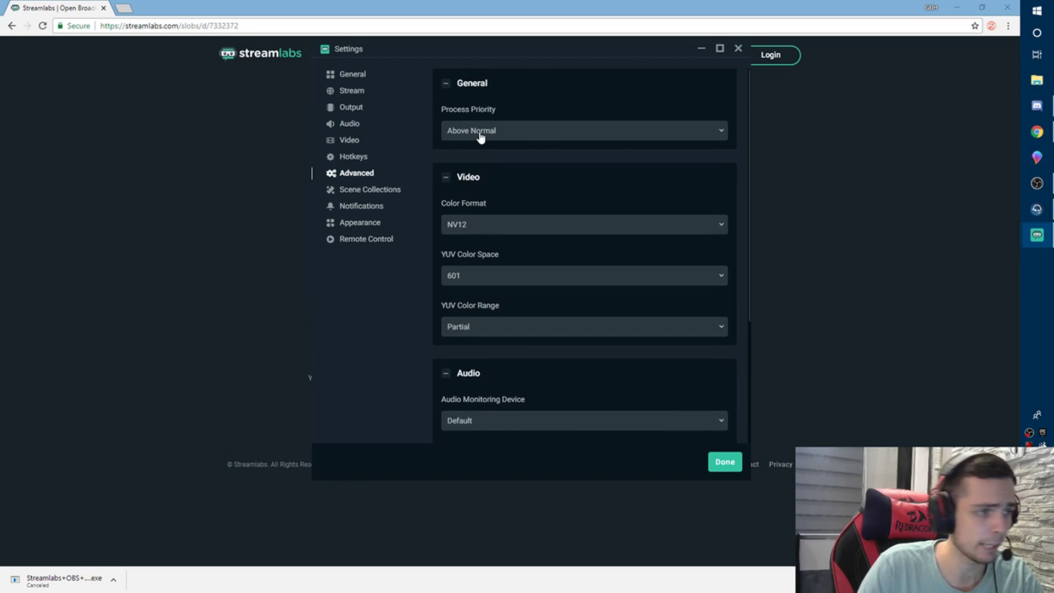
Review the process priority options in the advanced settings, keeping Above Normal selected
{"action": "left_click", "coordinate": [531, 134]}
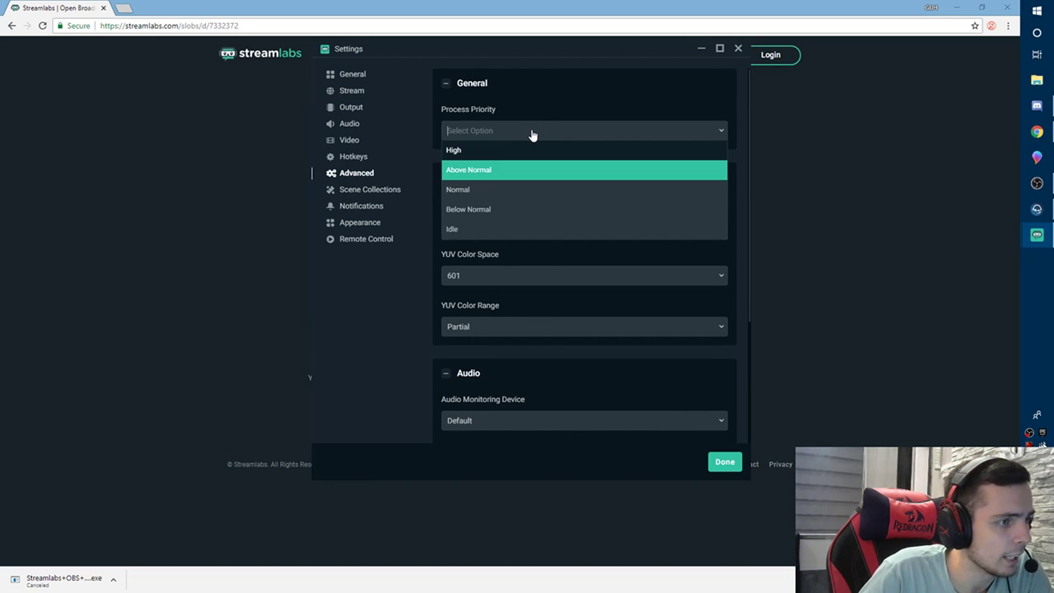
{"action": "left_click", "coordinate": [560, 114]}
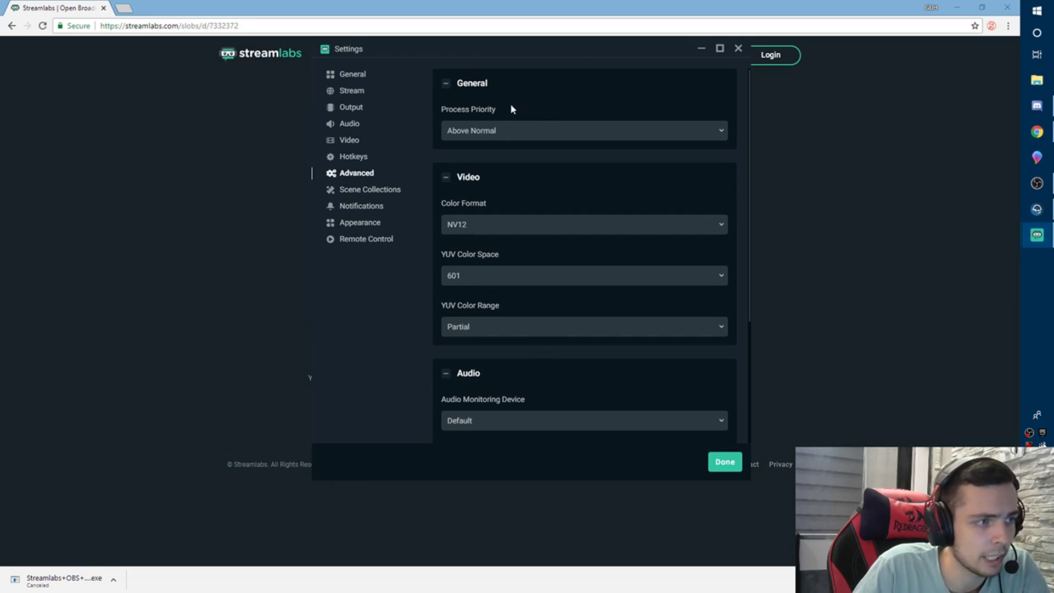
{"action": "left_click", "coordinate": [513, 137]}
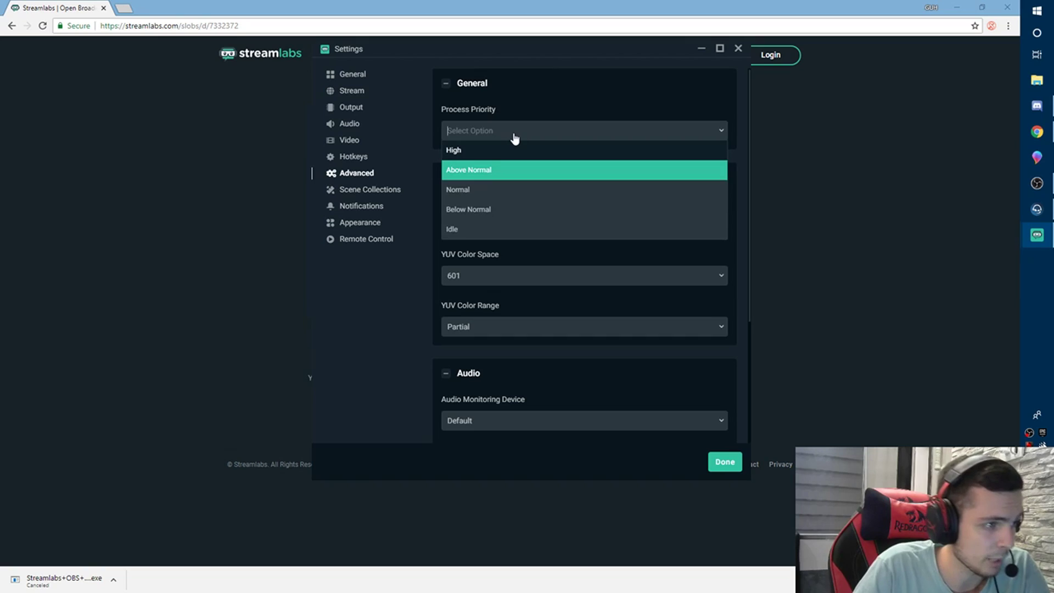
{"action": "left_click", "coordinate": [481, 171]}
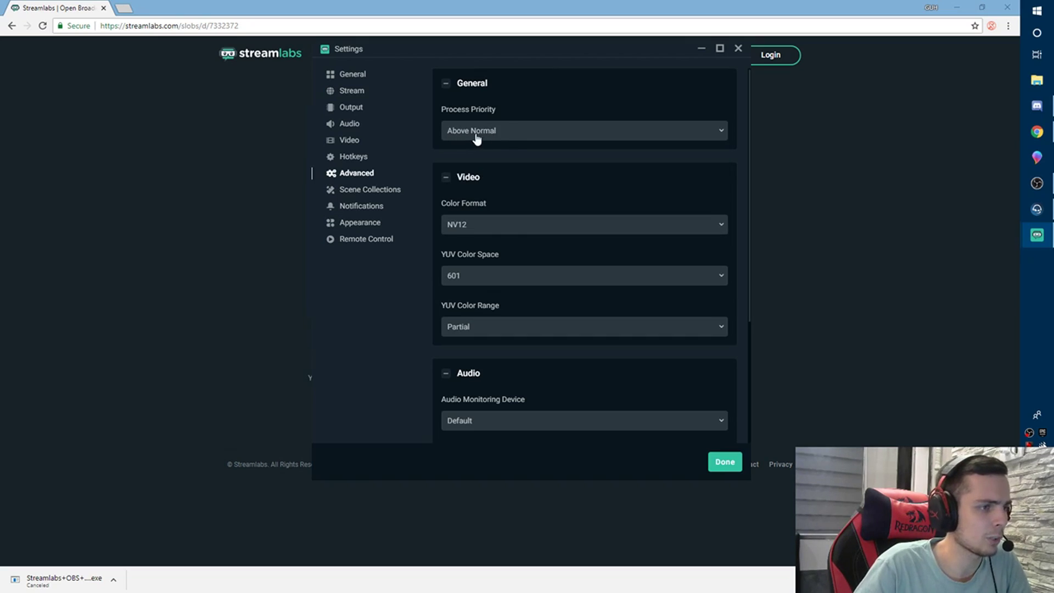
Go through the Scene Collections, Notifications, Stream, General, Output and Audio settings pages
{"action": "left_click", "coordinate": [373, 190]}
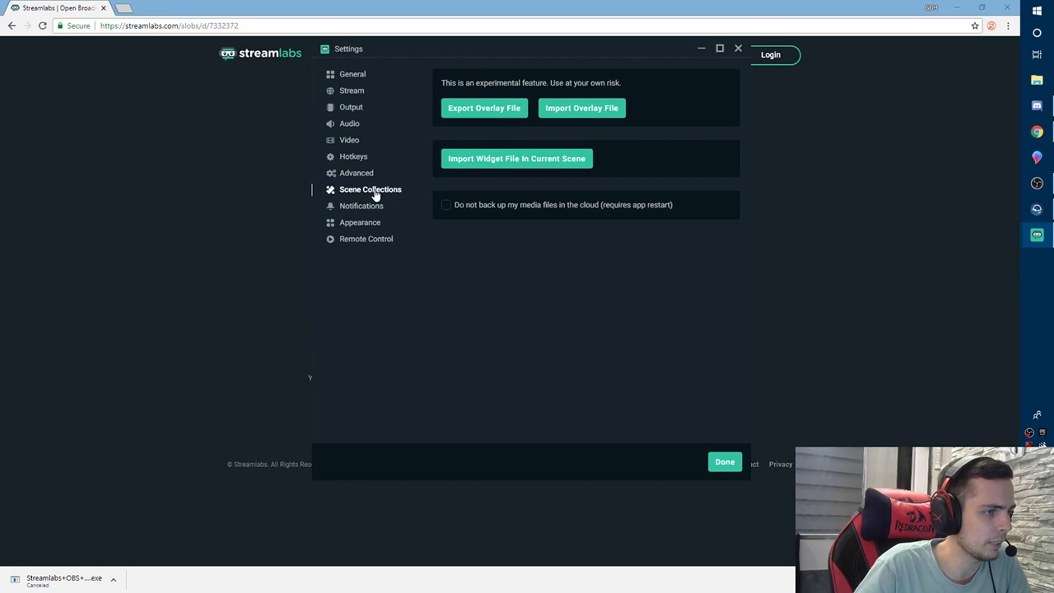
{"action": "left_click", "coordinate": [375, 210]}
{"action": "left_click", "coordinate": [357, 89]}
{"action": "left_click", "coordinate": [355, 76]}
{"action": "left_click", "coordinate": [352, 92]}
{"action": "left_click", "coordinate": [352, 107]}
{"action": "left_click", "coordinate": [350, 124]}
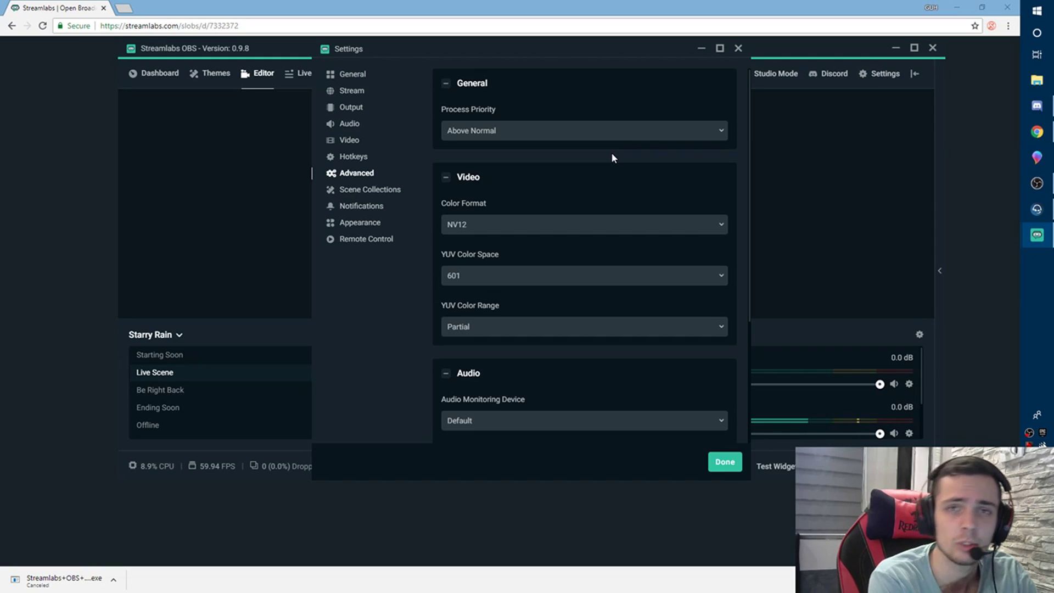
Set the common FPS value to 30 in the video settings and finish the settings
{"action": "left_click", "coordinate": [349, 144]}
{"action": "left_click", "coordinate": [508, 310]}
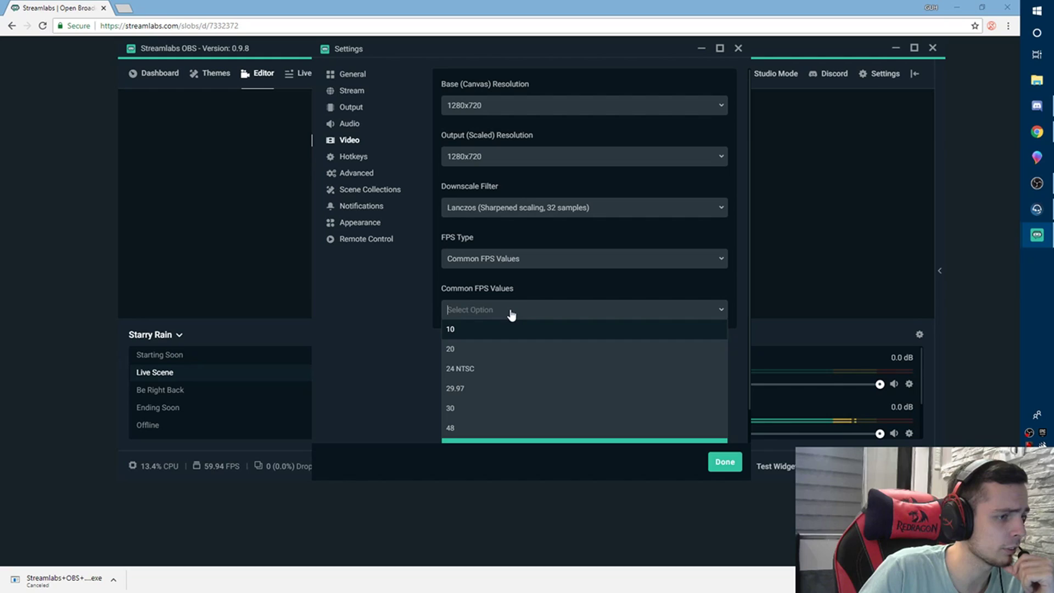
{"action": "left_click", "coordinate": [470, 409]}
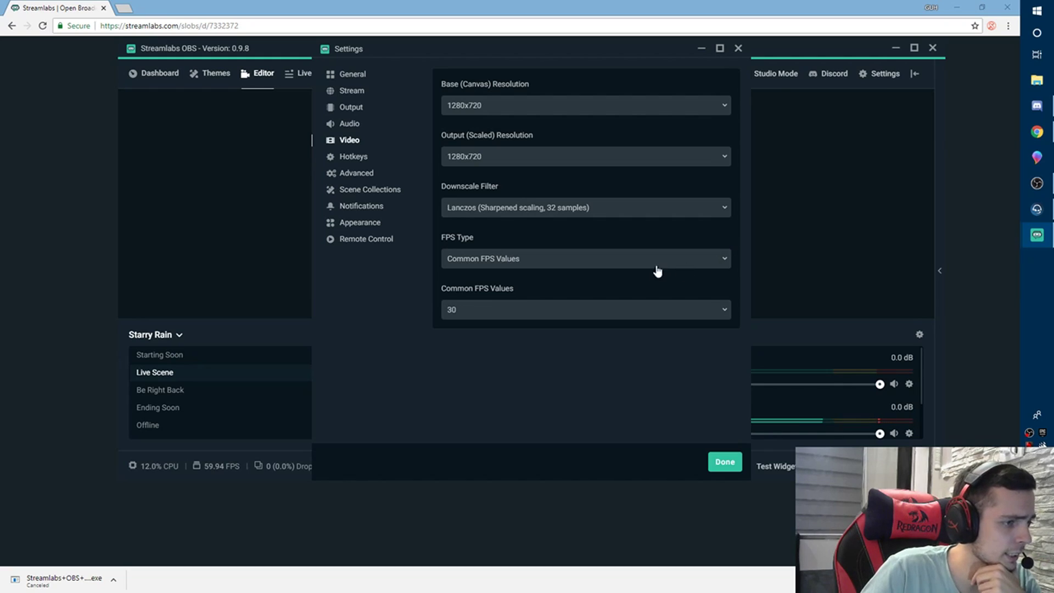
{"action": "left_click", "coordinate": [722, 461]}
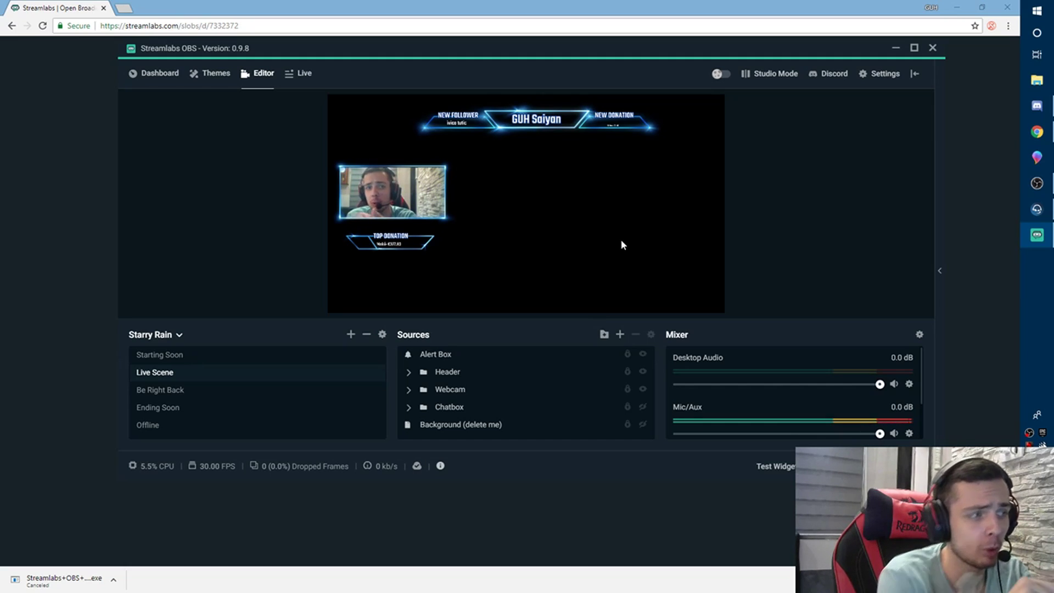
Browse the scene themes library and filter it to animated themes
{"action": "left_click", "coordinate": [216, 80]}
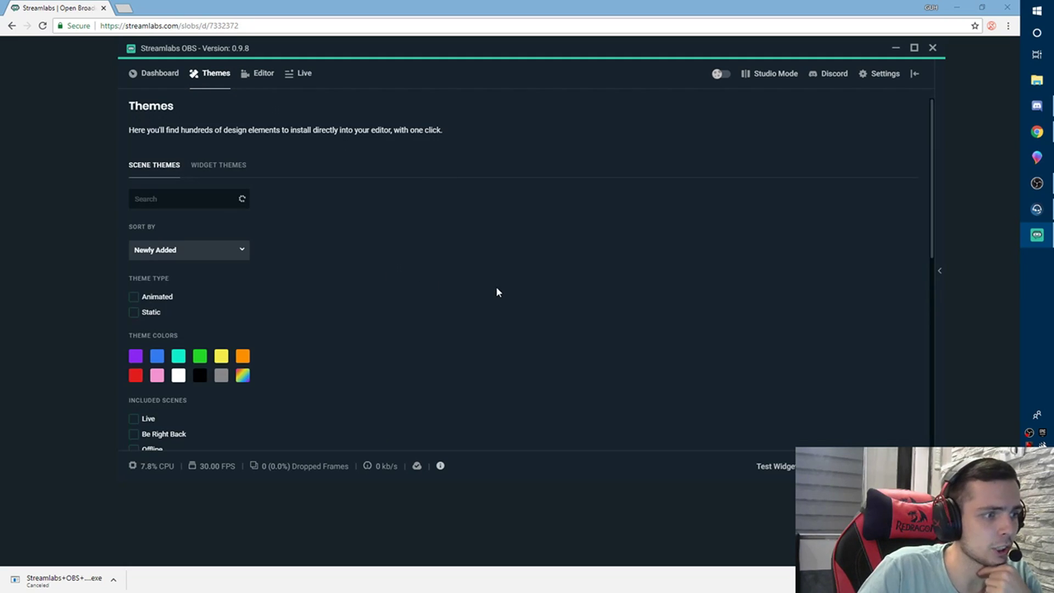
{"action": "scroll", "coordinate": [604, 264], "scroll_direction": "down", "scroll_amount": 3}
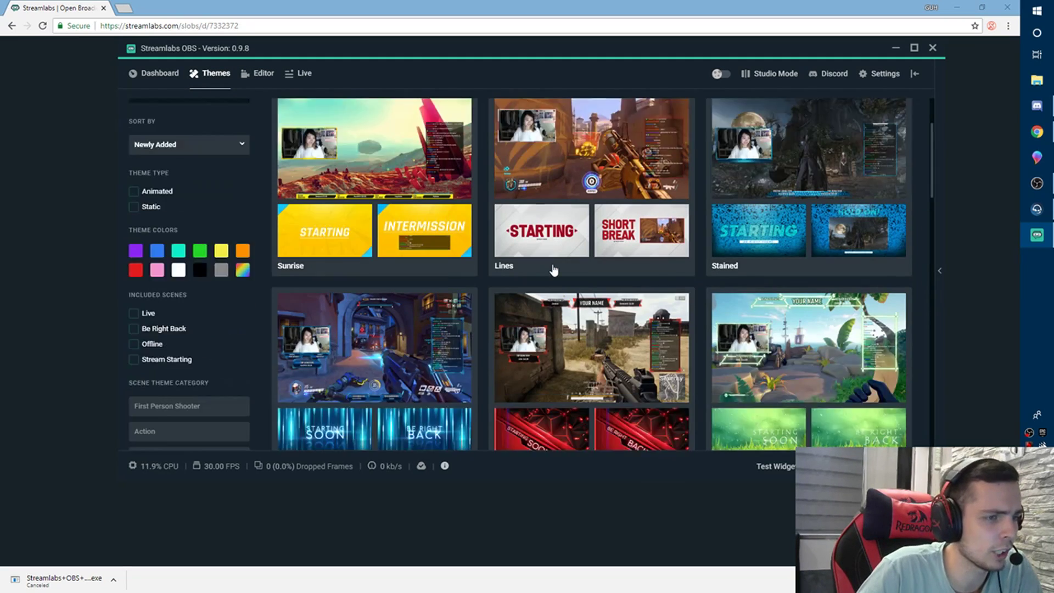
{"action": "scroll", "coordinate": [622, 249], "scroll_direction": "up", "scroll_amount": 1}
{"action": "scroll", "coordinate": [774, 223], "scroll_direction": "up", "scroll_amount": 1}
{"action": "scroll", "coordinate": [774, 225], "scroll_direction": "down", "scroll_amount": 1}
{"action": "scroll", "coordinate": [774, 226], "scroll_direction": "down", "scroll_amount": 2}
{"action": "scroll", "coordinate": [146, 198], "scroll_direction": "up", "scroll_amount": 1}
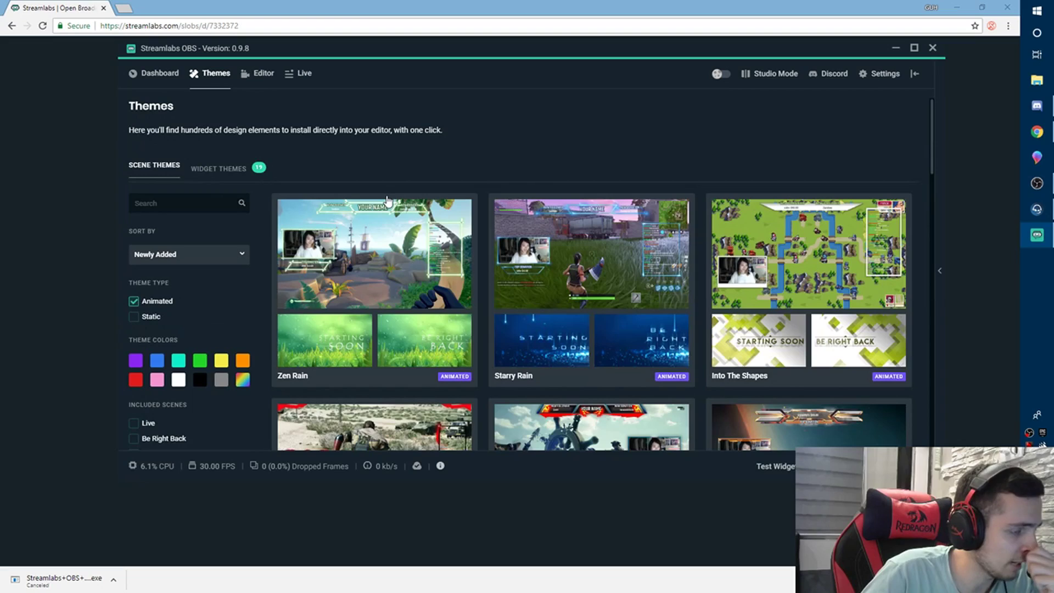
Look through the animated scene themes on the first page and the end of page 2
{"action": "scroll", "coordinate": [590, 258], "scroll_direction": "down", "scroll_amount": 5}
{"action": "scroll", "coordinate": [591, 258], "scroll_direction": "down", "scroll_amount": 12}
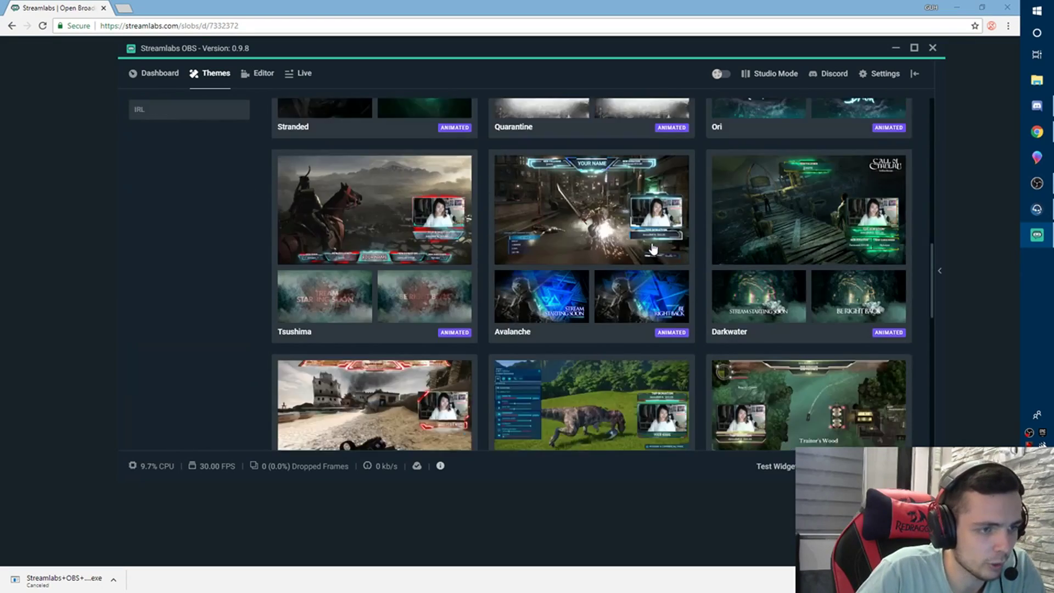
{"action": "scroll", "coordinate": [723, 258], "scroll_direction": "down", "scroll_amount": 4}
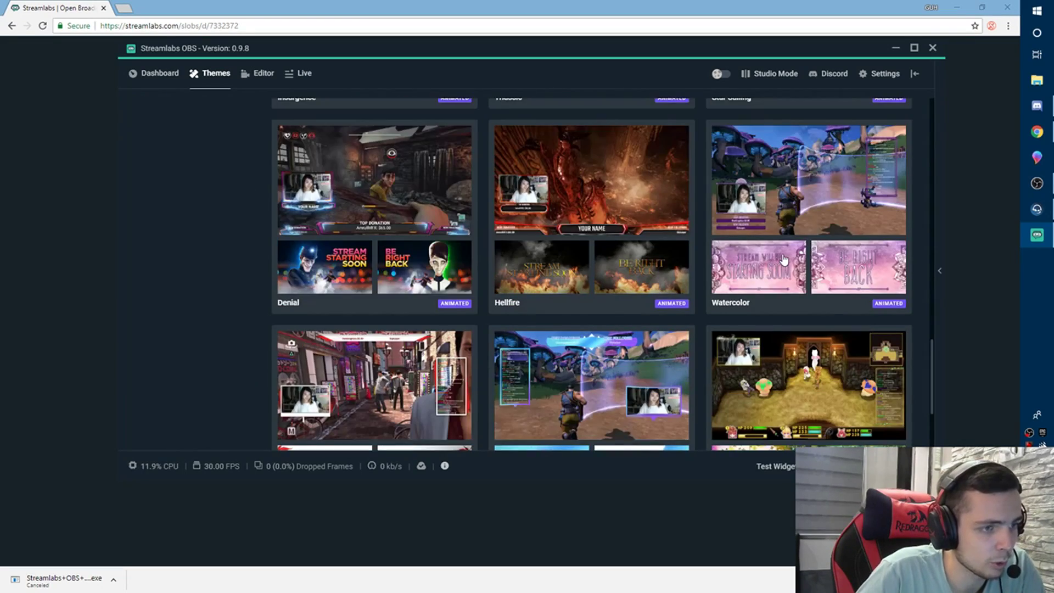
{"action": "scroll", "coordinate": [558, 382], "scroll_direction": "down", "scroll_amount": 4}
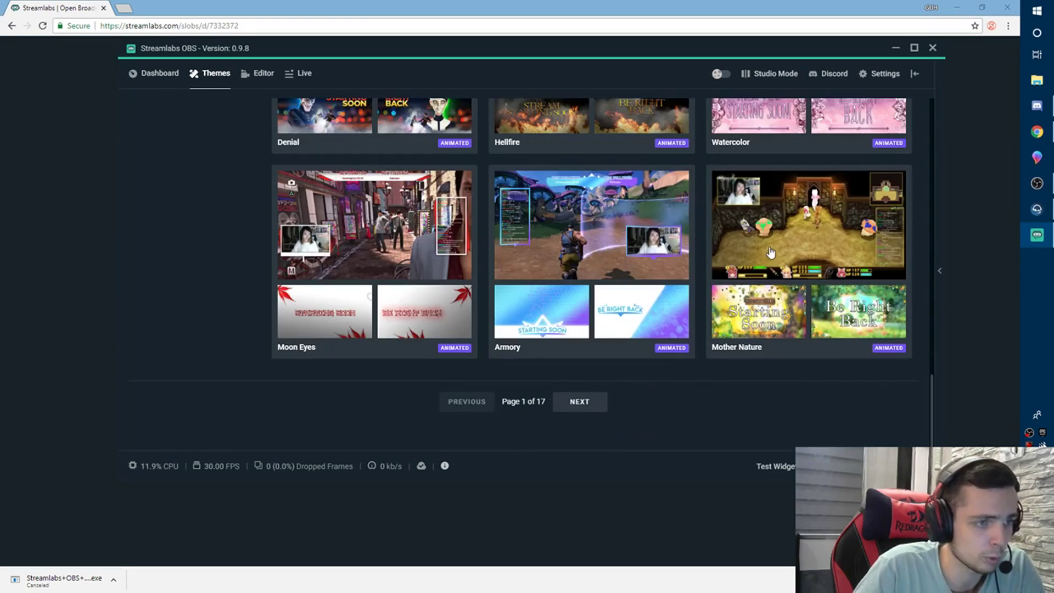
{"action": "left_click", "coordinate": [574, 406]}
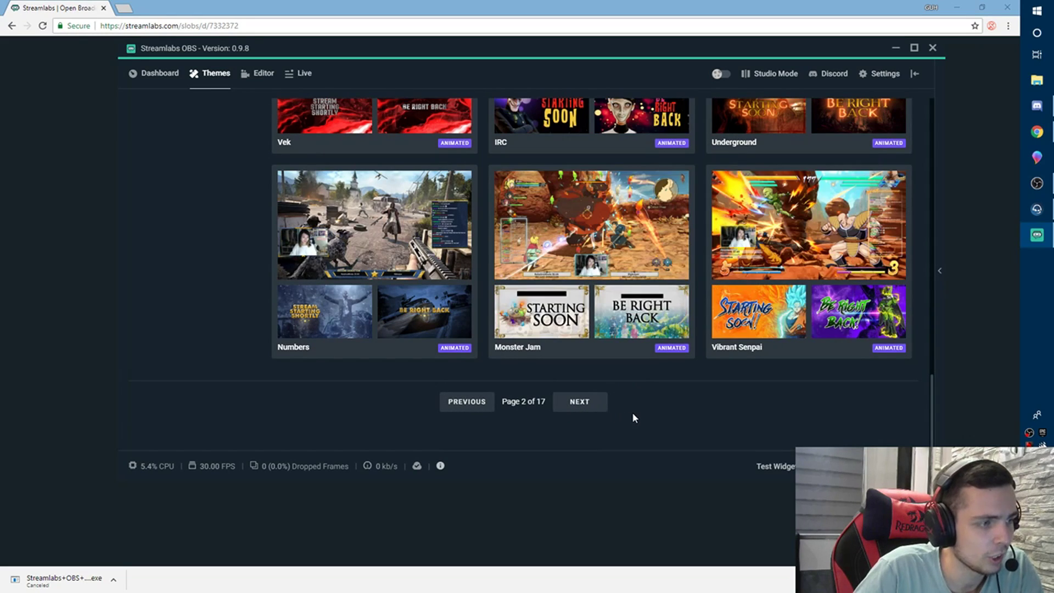
{"action": "scroll", "coordinate": [714, 357], "scroll_direction": "up", "scroll_amount": 2}
{"action": "scroll", "coordinate": [792, 300], "scroll_direction": "down", "scroll_amount": 1}
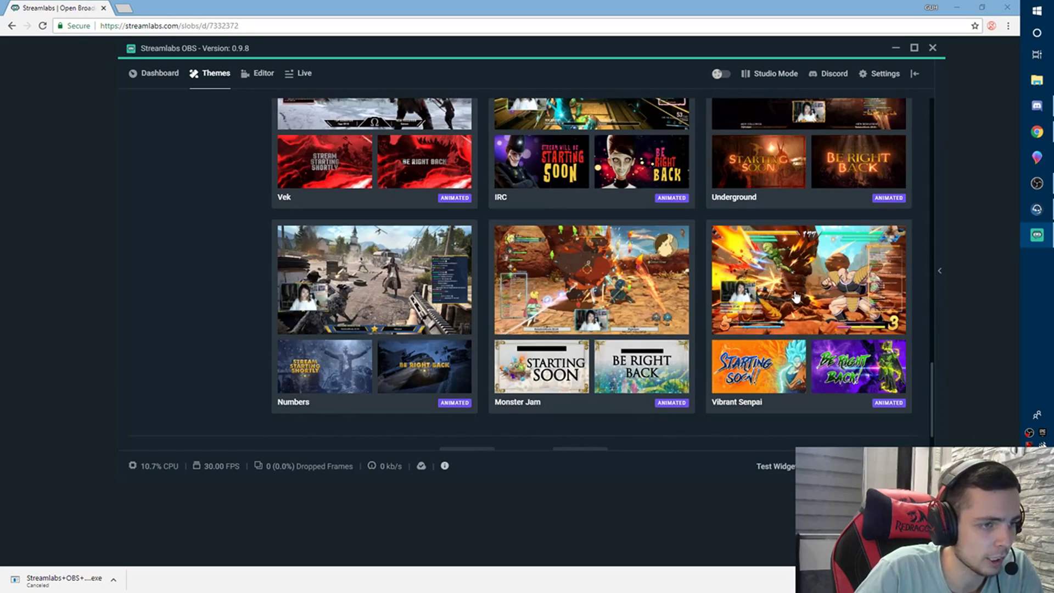
Open the Vibrant Senpai theme and preview its Starting Soon, Be Right Back and live gameplay scenes
{"action": "left_click", "coordinate": [796, 297]}
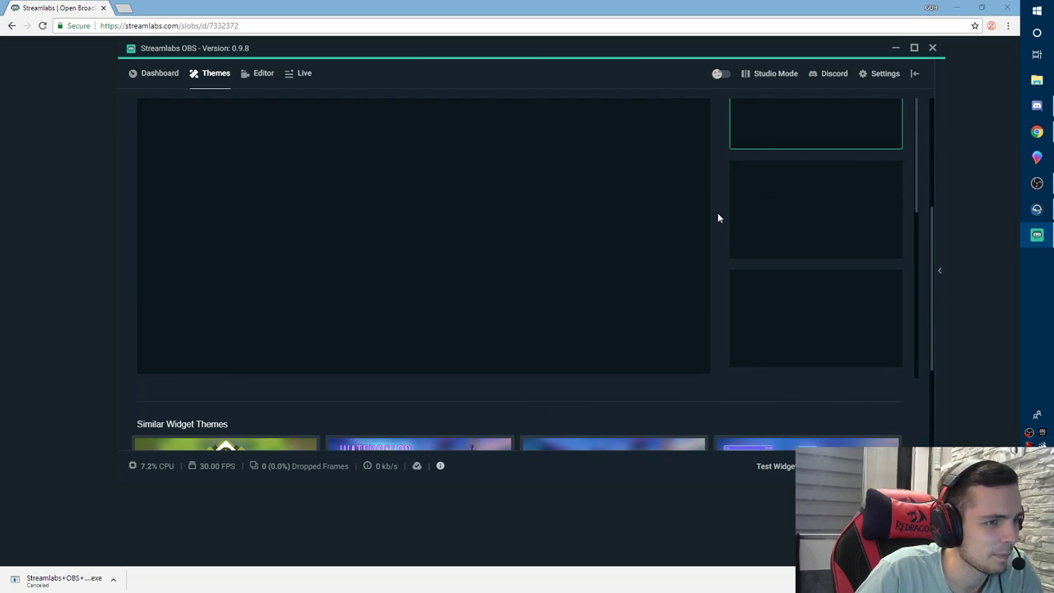
{"action": "scroll", "coordinate": [717, 218], "scroll_direction": "up", "scroll_amount": 1}
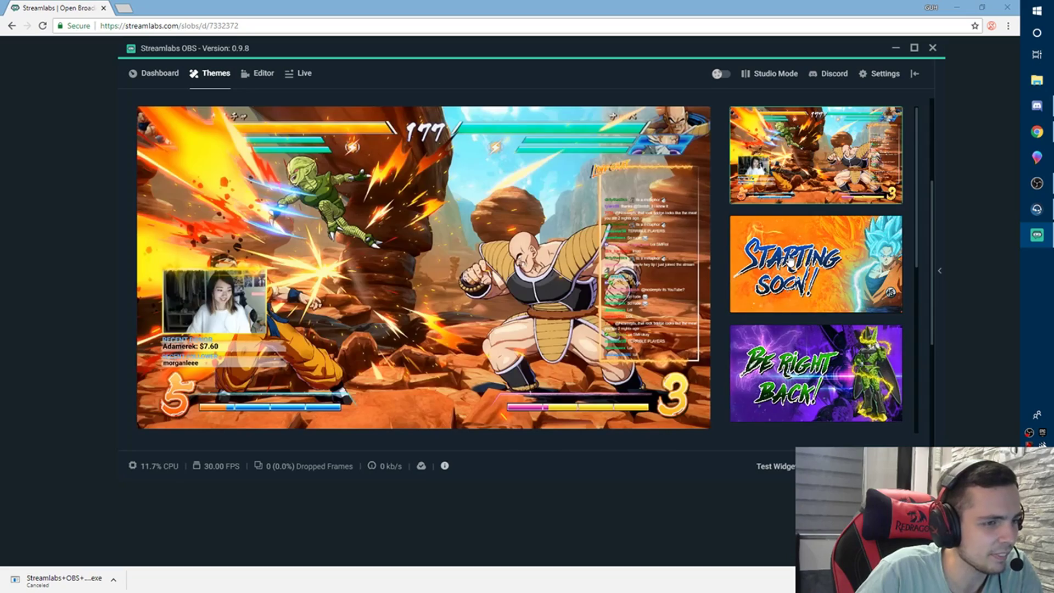
{"action": "left_click", "coordinate": [773, 265]}
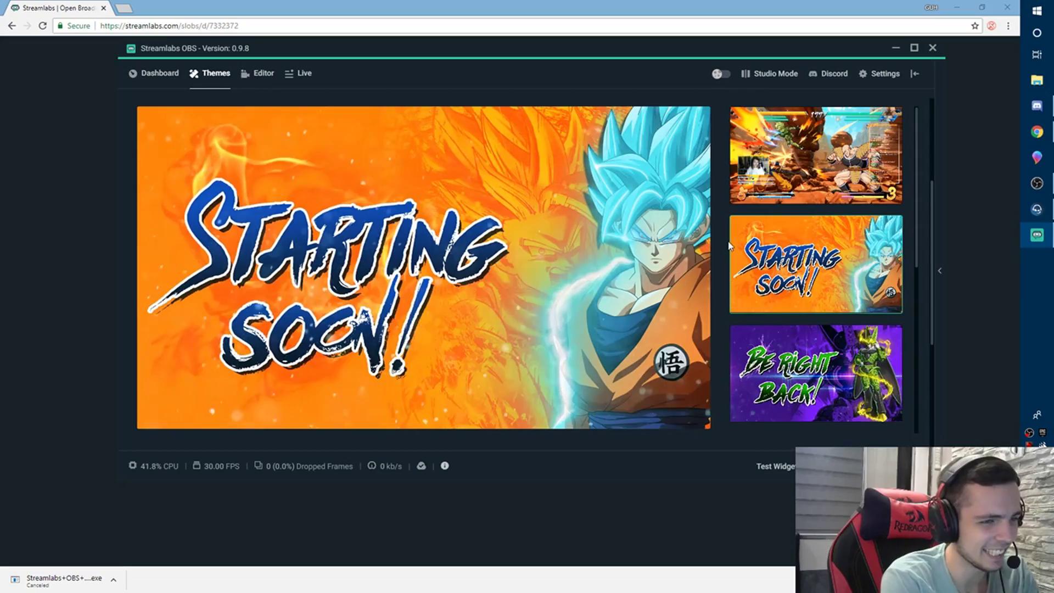
{"action": "left_click", "coordinate": [781, 345]}
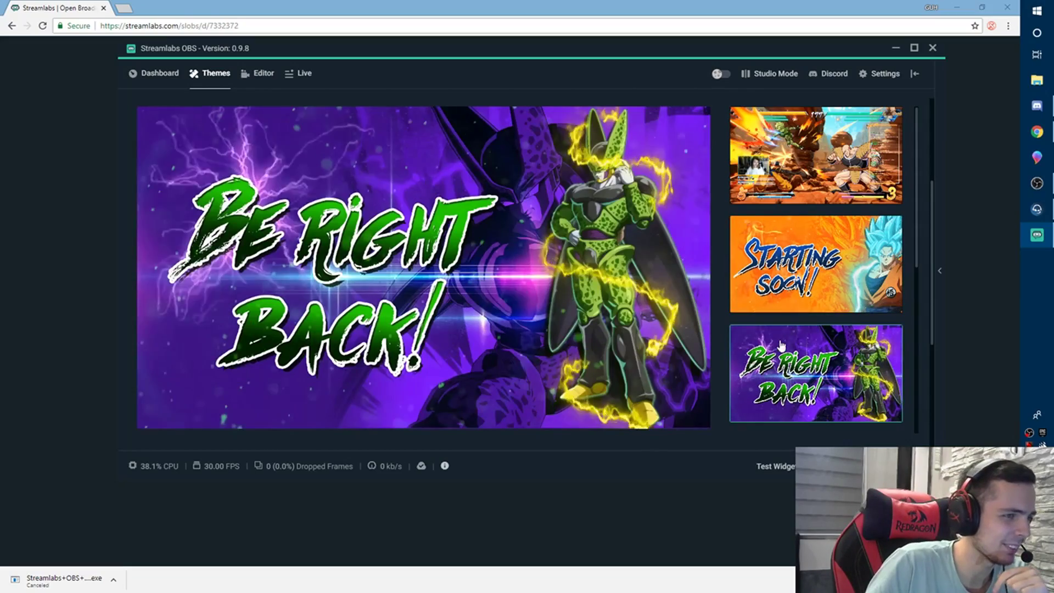
{"action": "left_click", "coordinate": [788, 199]}
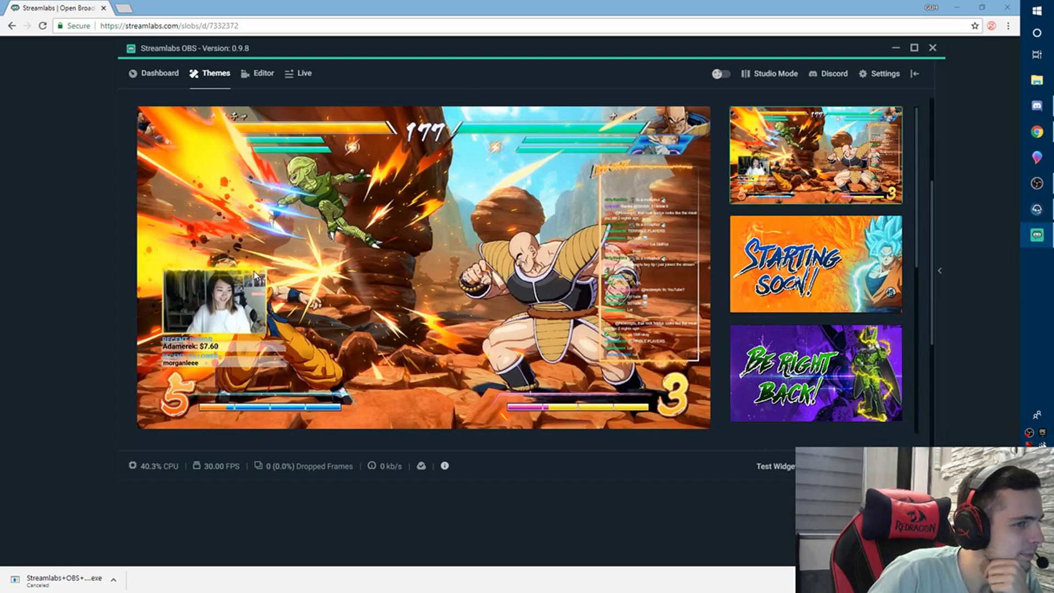
{"action": "left_click", "coordinate": [866, 267]}
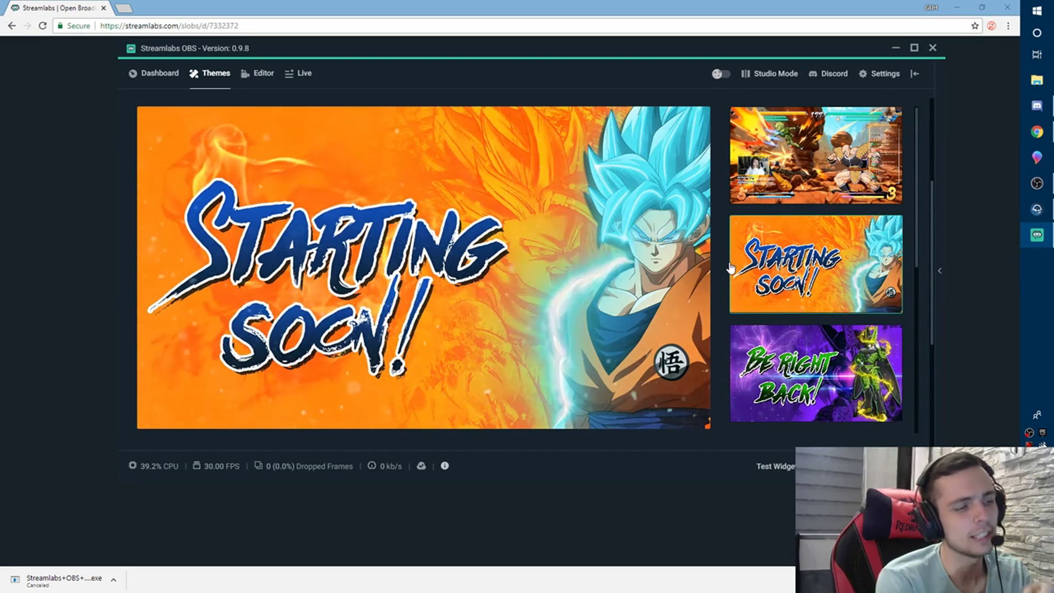